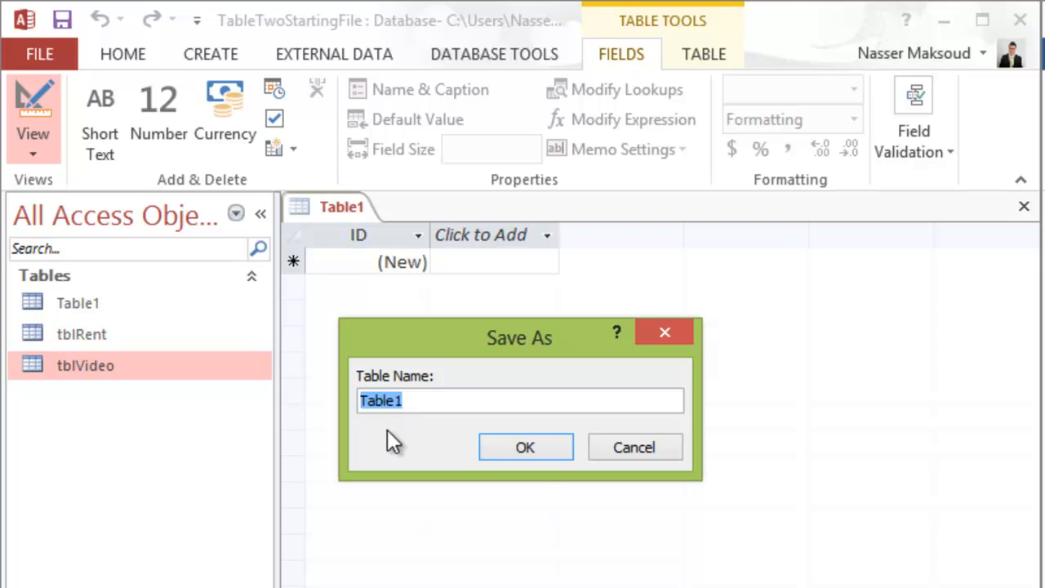
# Step: Save the new table as tblCustomer and rename its ID field to CustomerID
pyautogui.write('tbl')
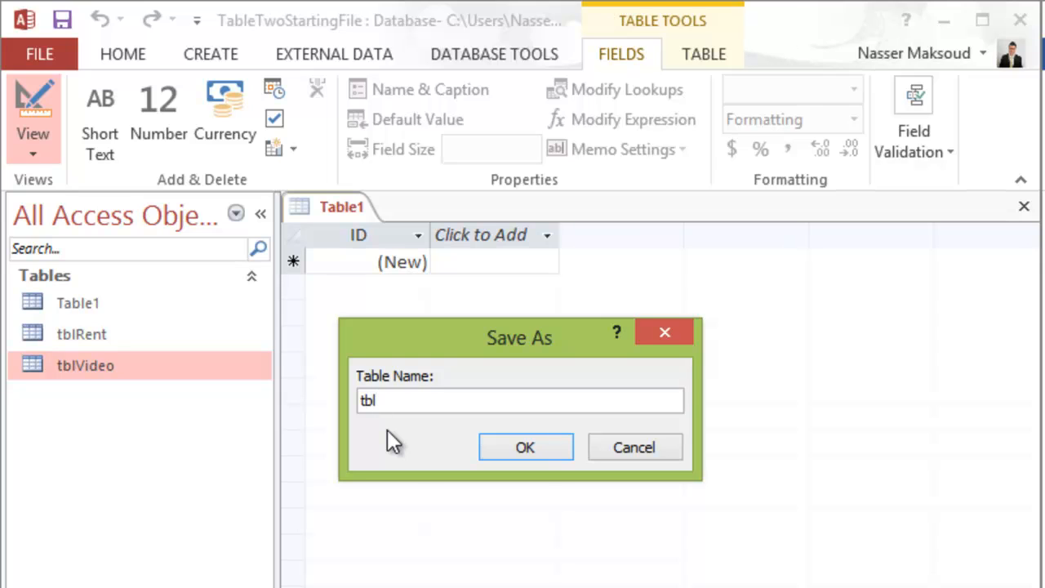
pyautogui.write('Customer')
pyautogui.click(524, 451)
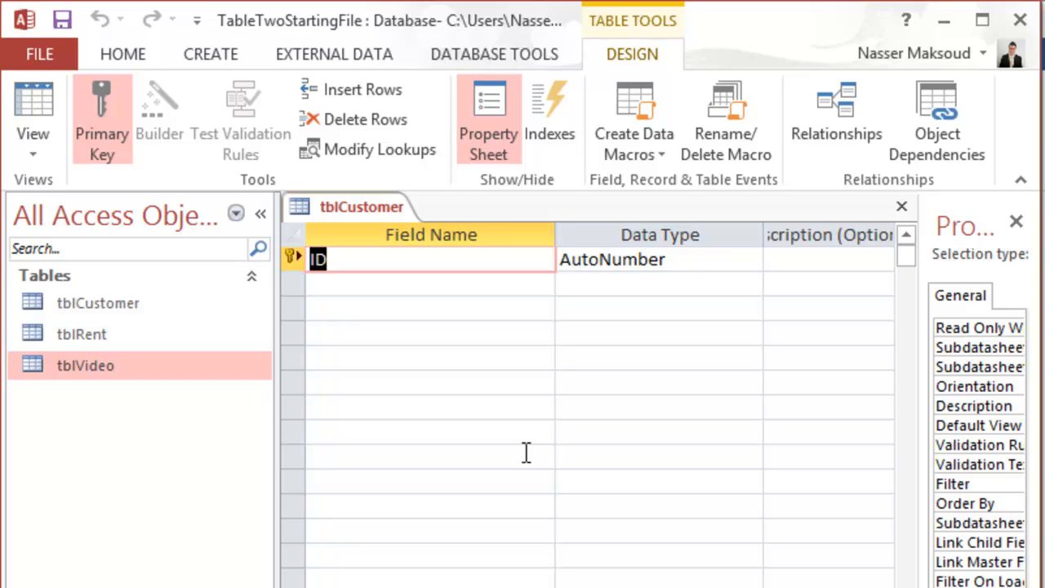
pyautogui.write('CustomerI')
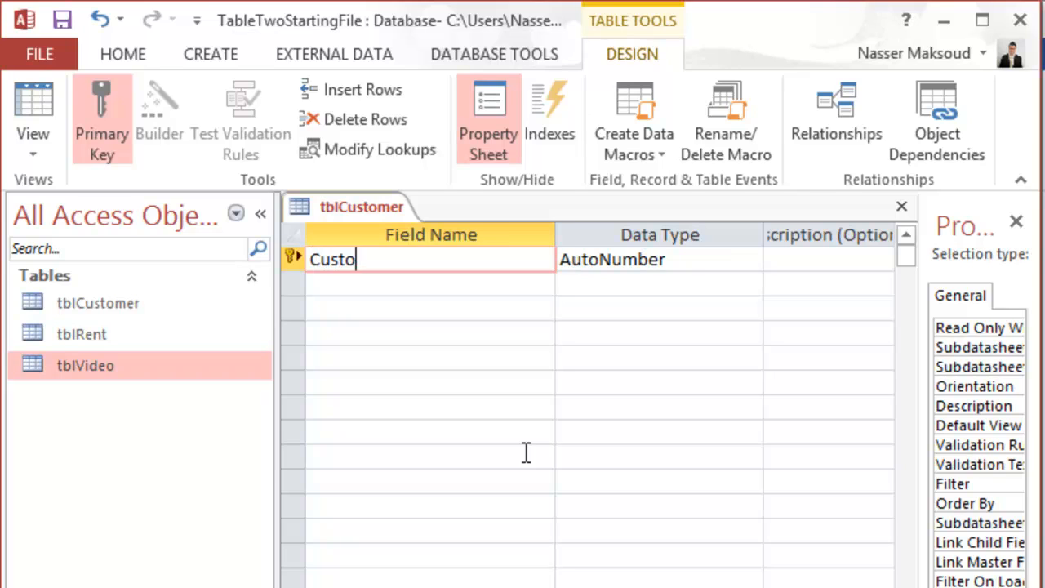
pyautogui.write('D')
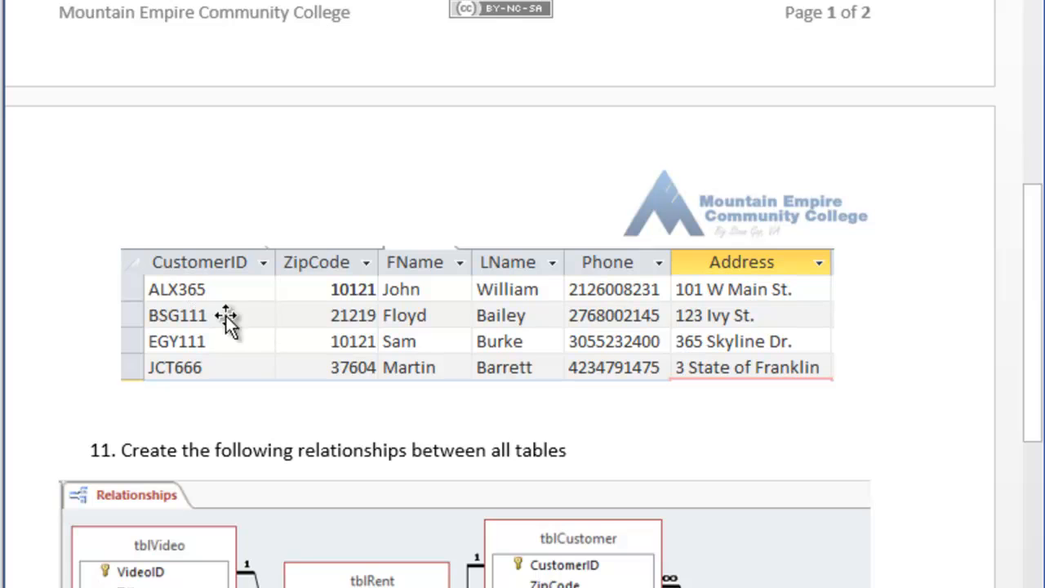
# Step: Check the CustomerID requirements in the instructions document and set the CustomerID field's data type to Short Text
pyautogui.moveTo(1042, 290); pyautogui.dragTo(1035, 269)
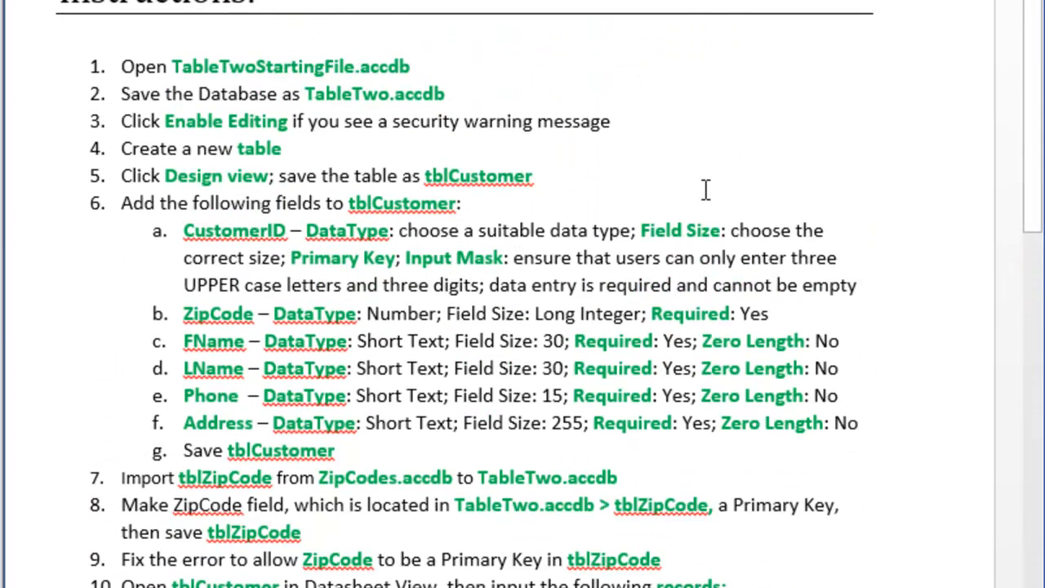
pyautogui.scroll(1, 653, 274)
pyautogui.scroll(2, 665, 278)
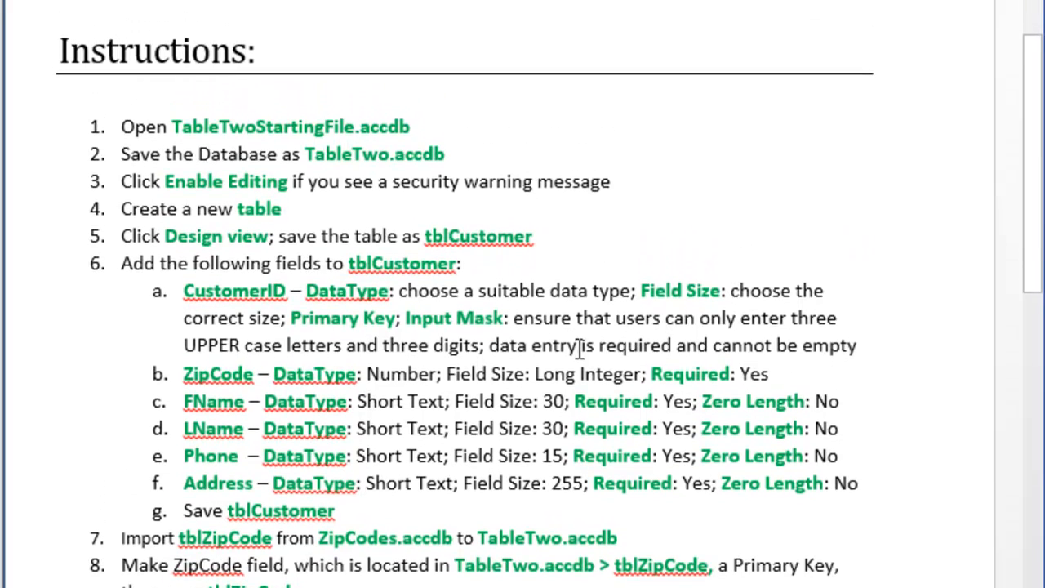
pyautogui.moveTo(383, 350); pyautogui.dragTo(470, 343)
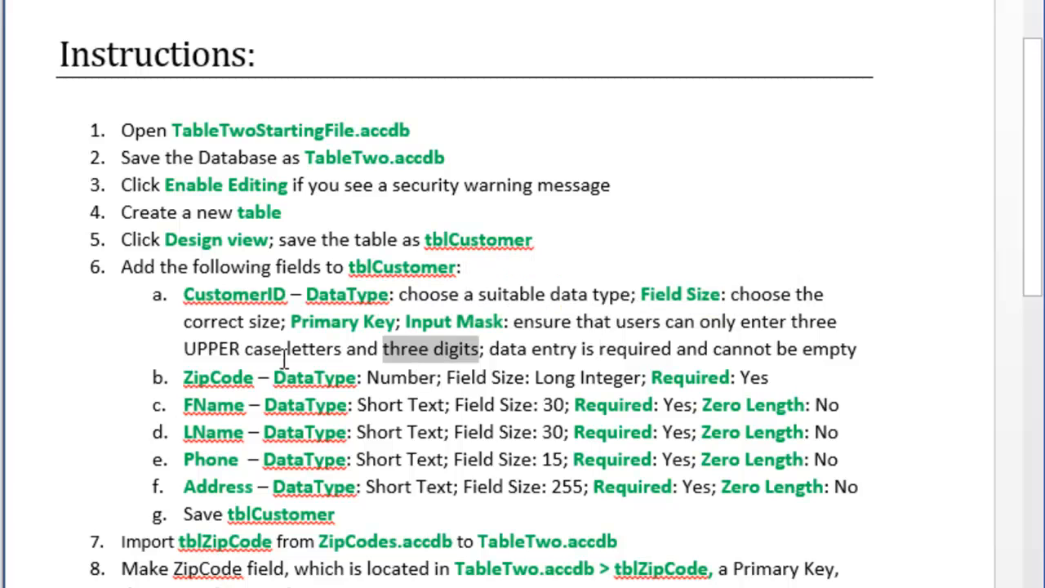
pyautogui.moveTo(237, 347); pyautogui.dragTo(342, 351)
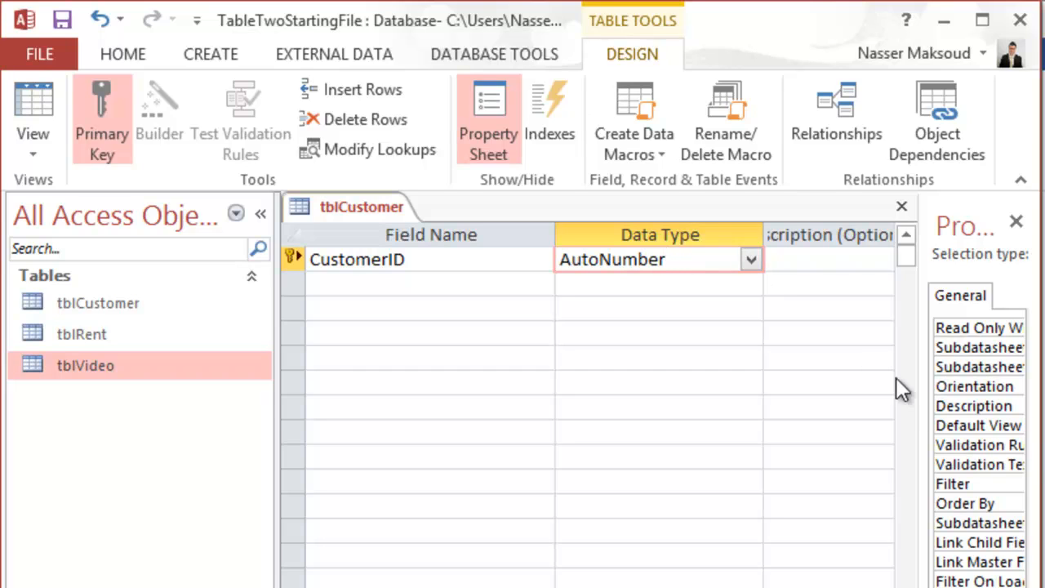
pyautogui.doubleClick(694, 260)
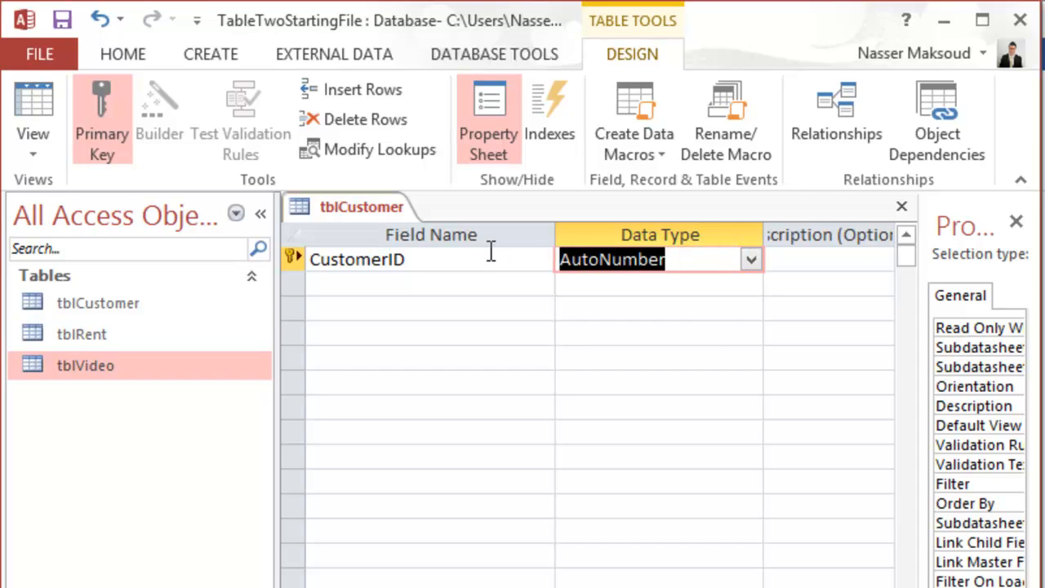
pyautogui.write('s')
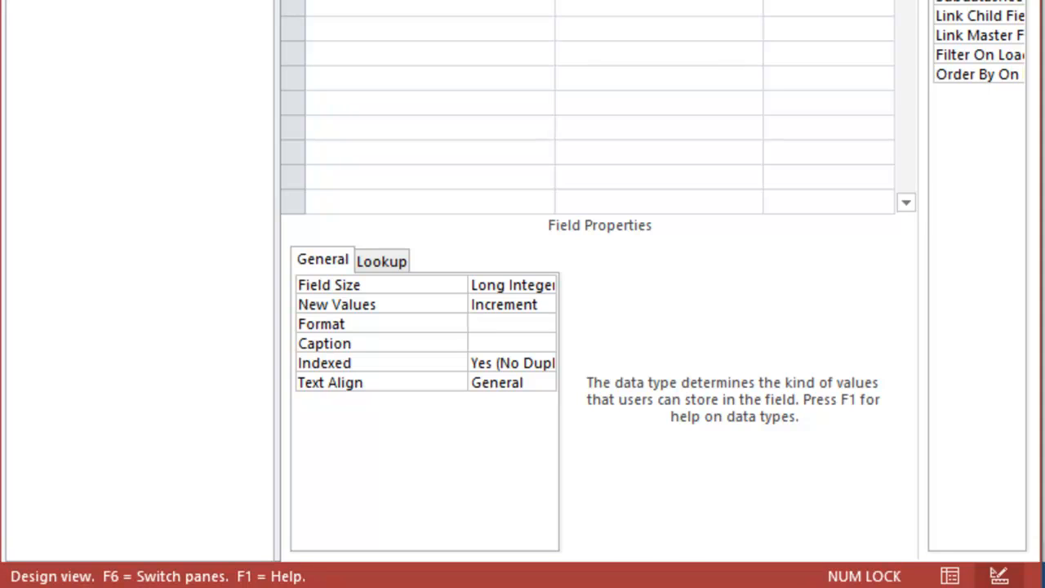
pyautogui.click(429, 3)
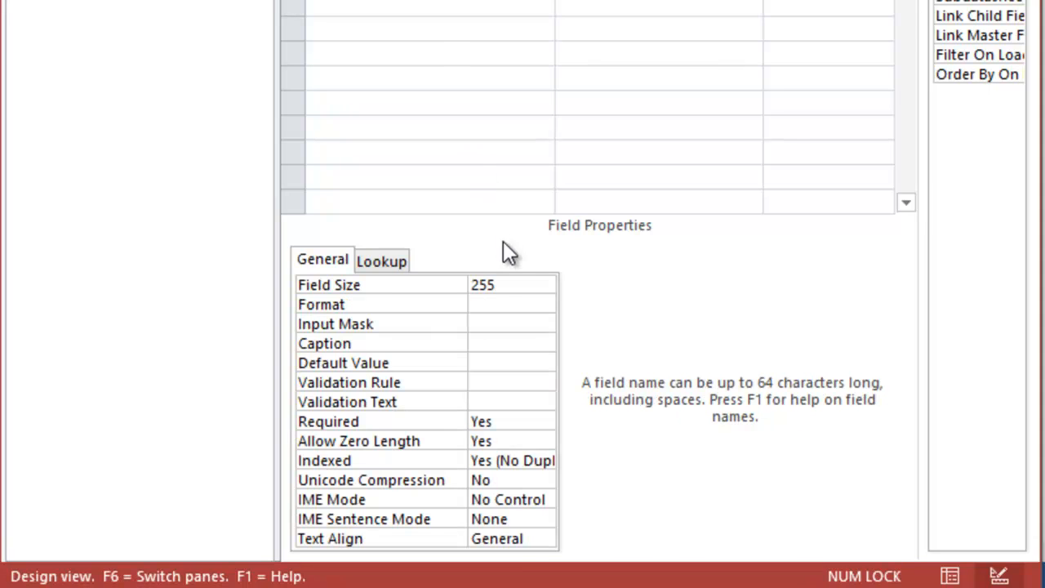
# Step: Set the CustomerID field size to 6 and its input mask to >LLL000
pyautogui.click(504, 283)
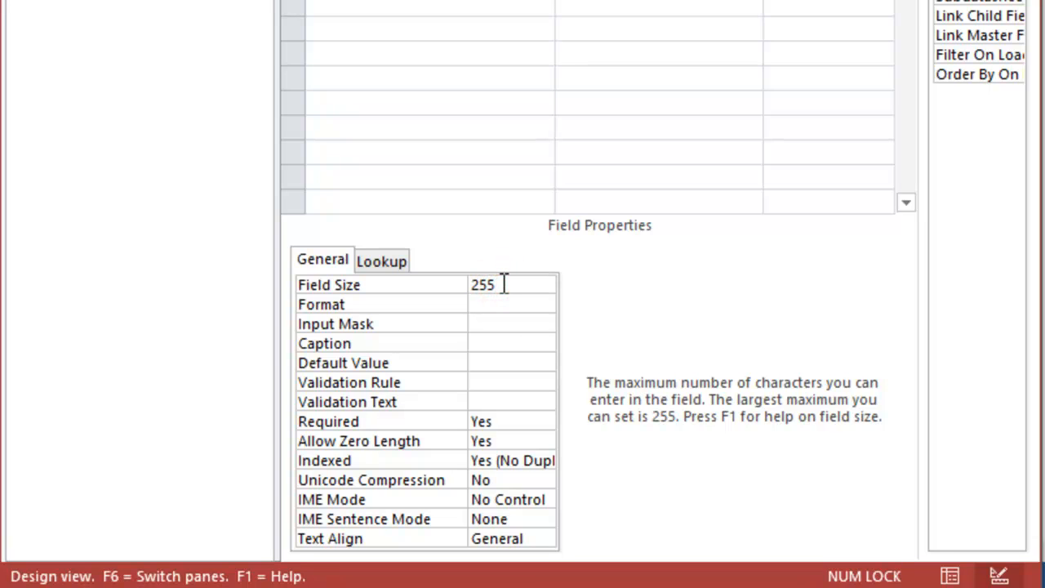
pyautogui.moveTo(495, 284); pyautogui.dragTo(449, 285)
pyautogui.write('6')
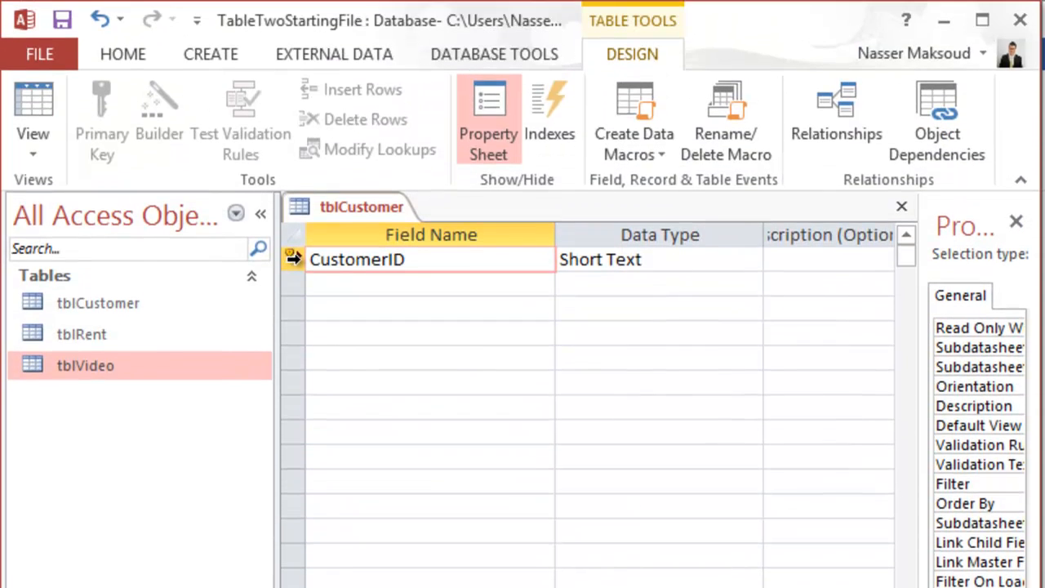
pyautogui.moveTo(294, 258)
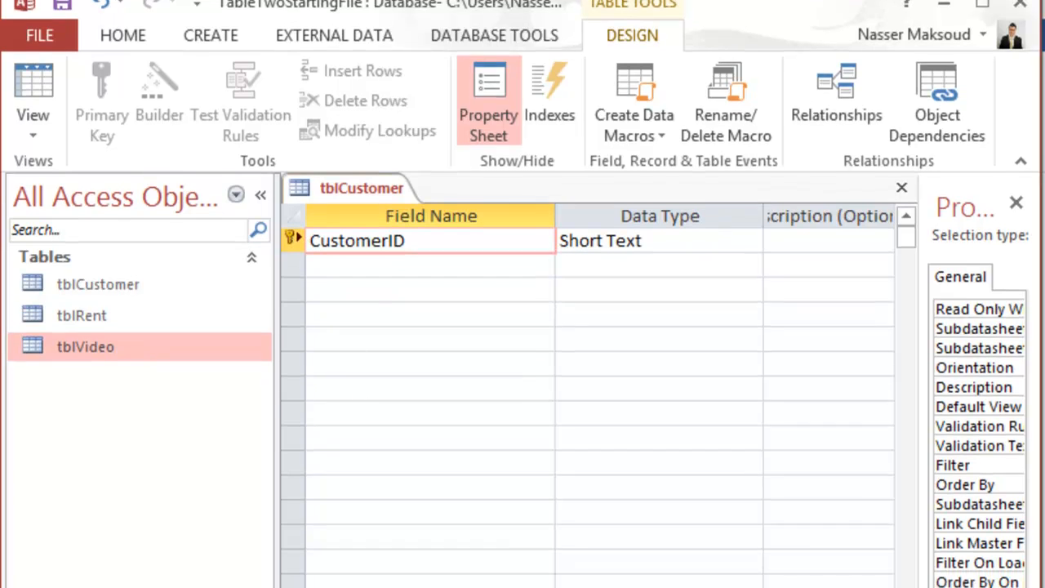
pyautogui.click(502, 462)
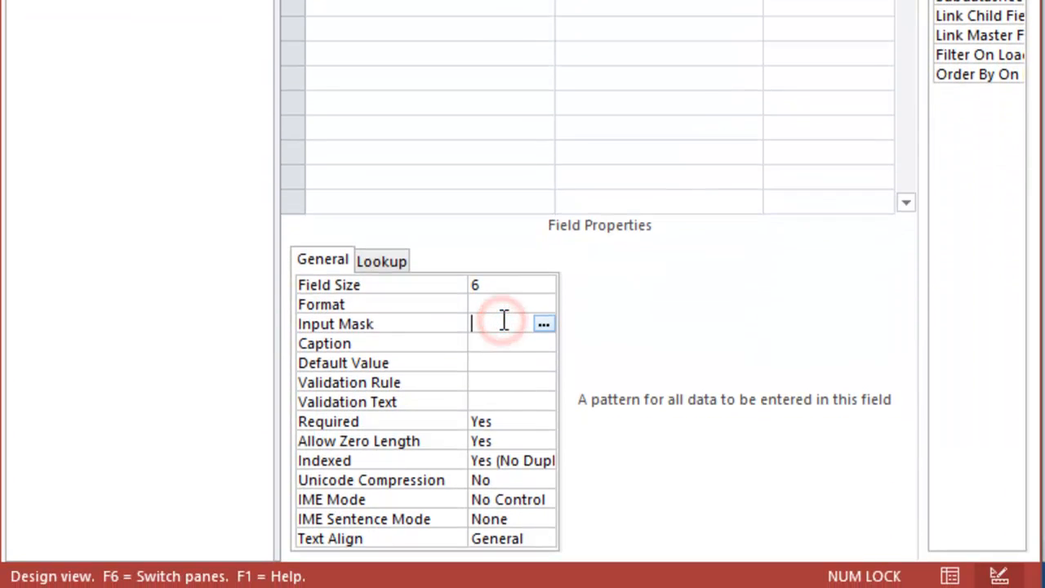
pyautogui.write('>LLL000')
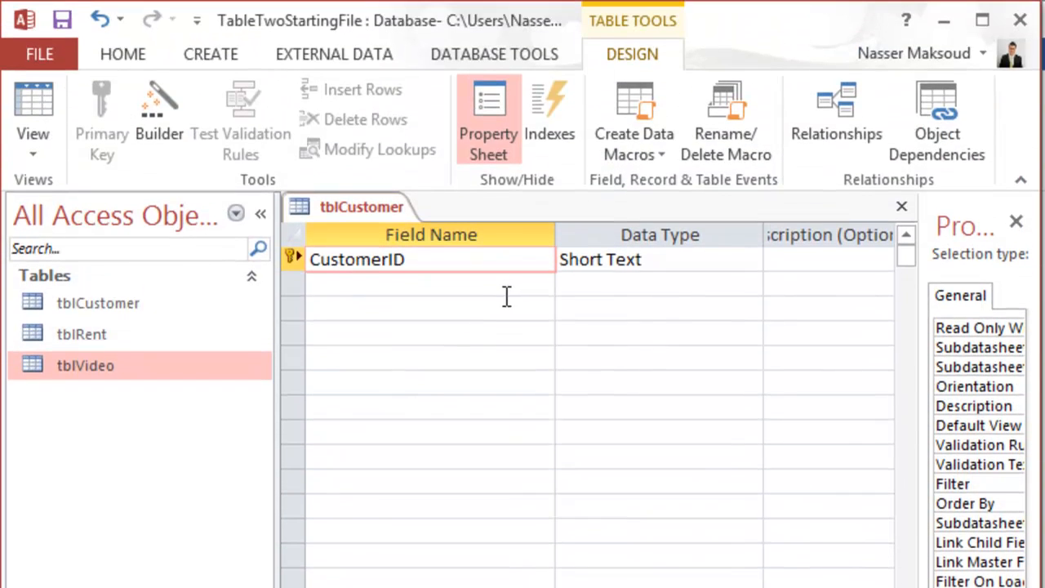
# Step: Add a field named ZipCode below CustomerID with the Number data type
pyautogui.click(503, 285)
pyautogui.write('Zi')
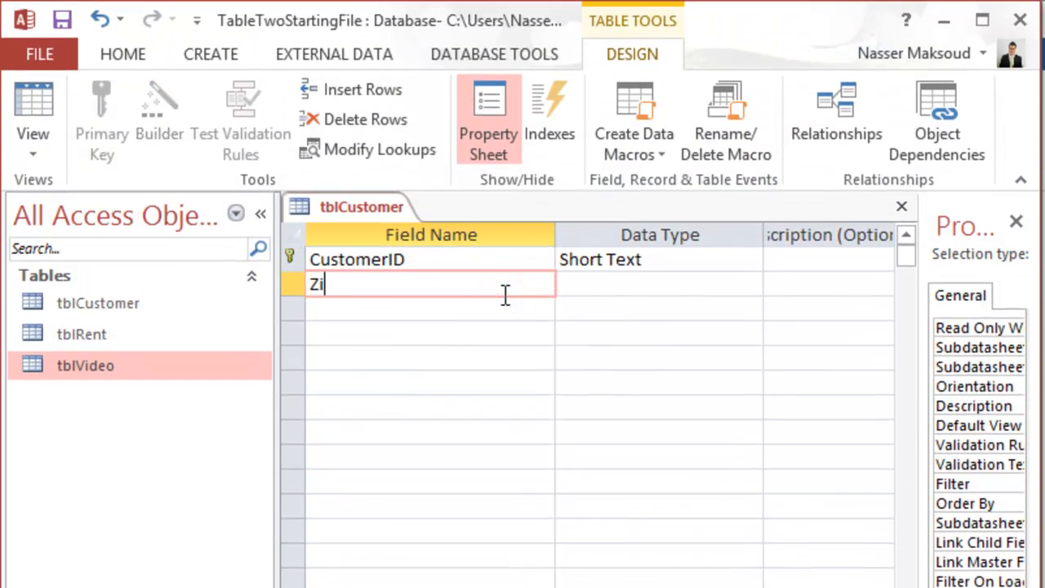
pyautogui.write('pCode')
pyautogui.press('Tab')
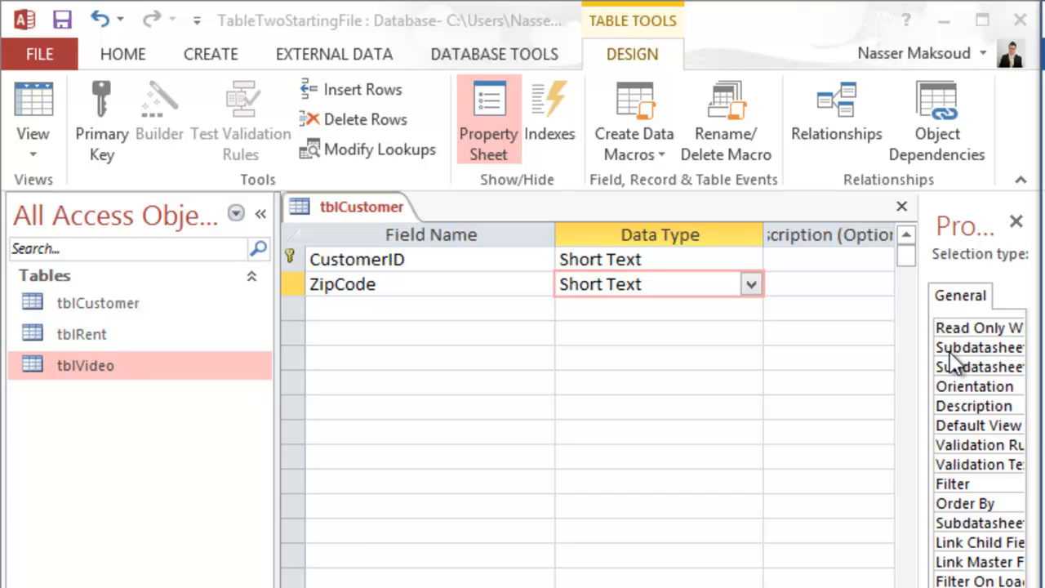
pyautogui.click(748, 286)
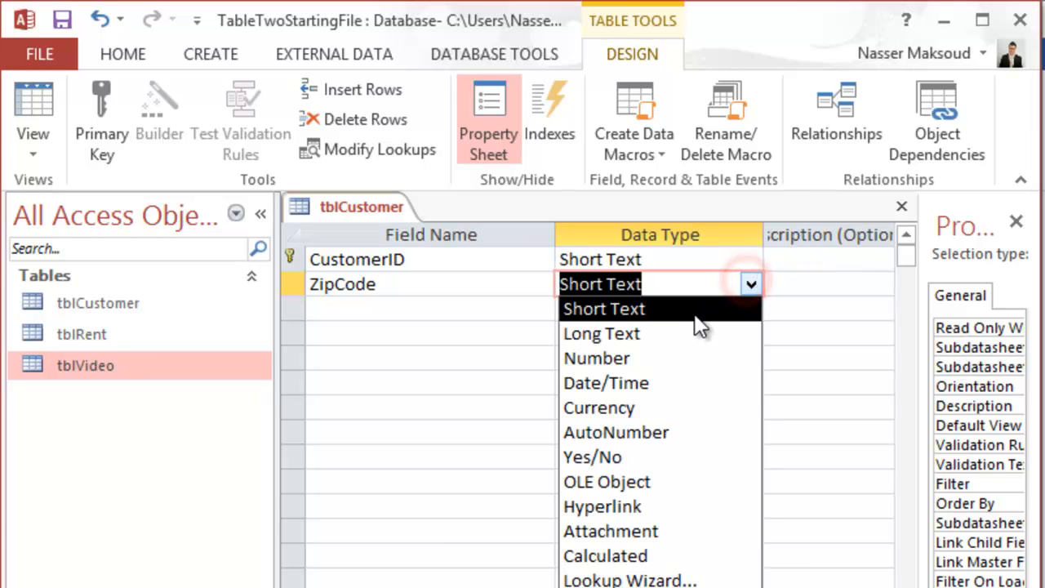
pyautogui.click(666, 355)
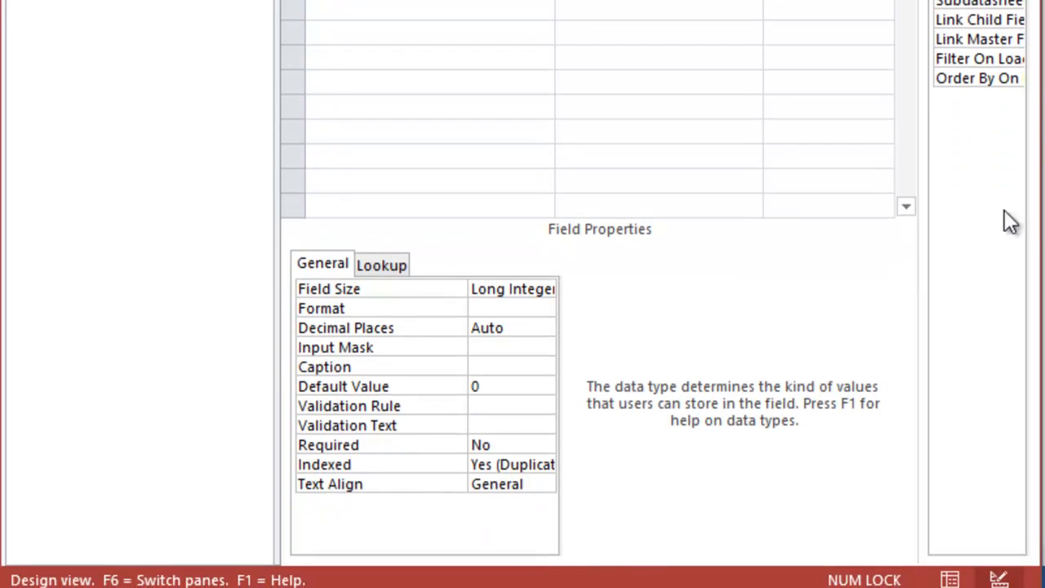
# Step: Check the ZipCode specification in the instructions document and set the field's Required property to Yes
pyautogui.click(488, 294)
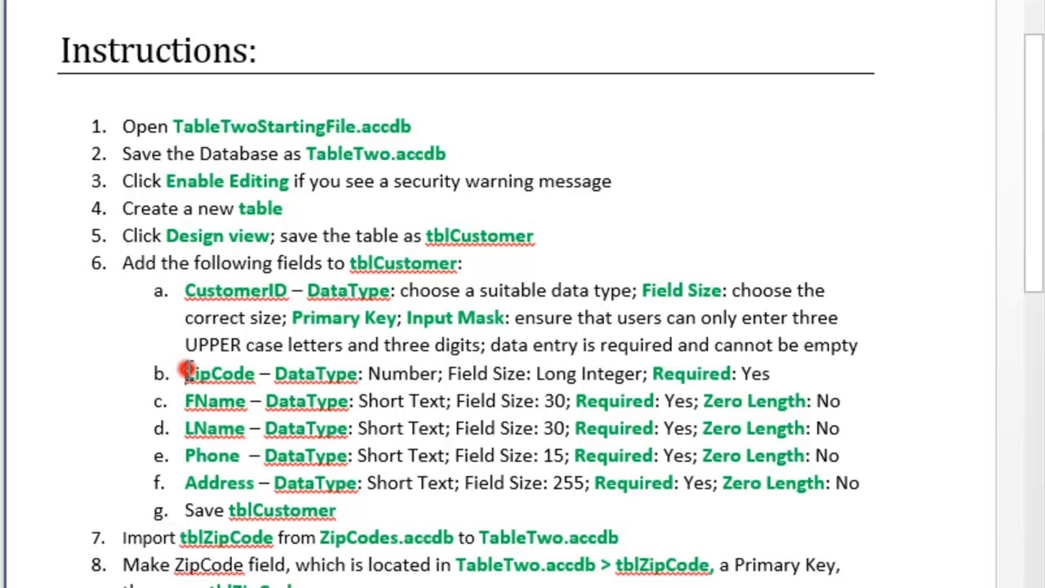
pyautogui.moveTo(183, 369); pyautogui.dragTo(763, 371)
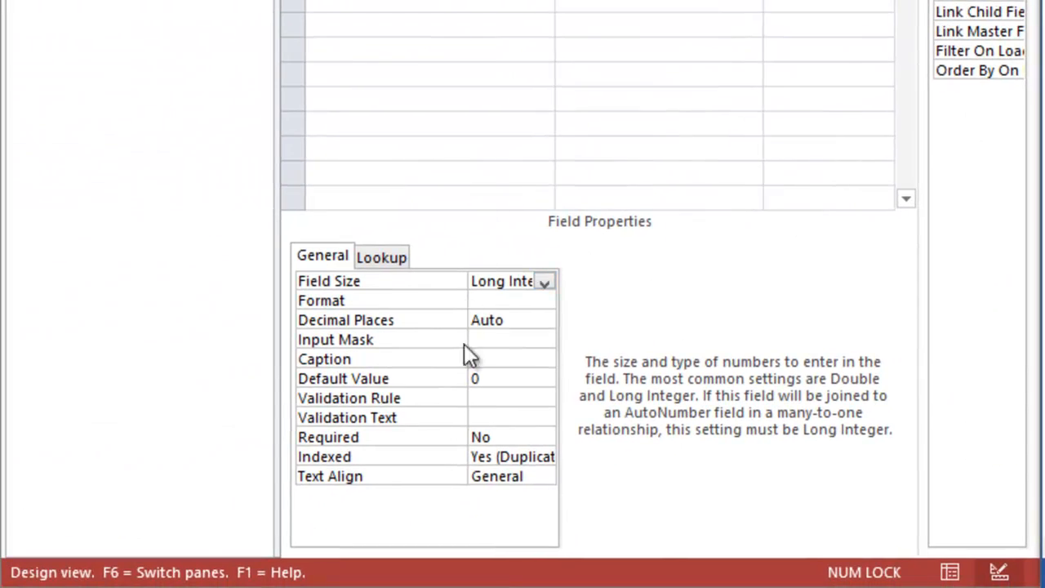
pyautogui.click(482, 435)
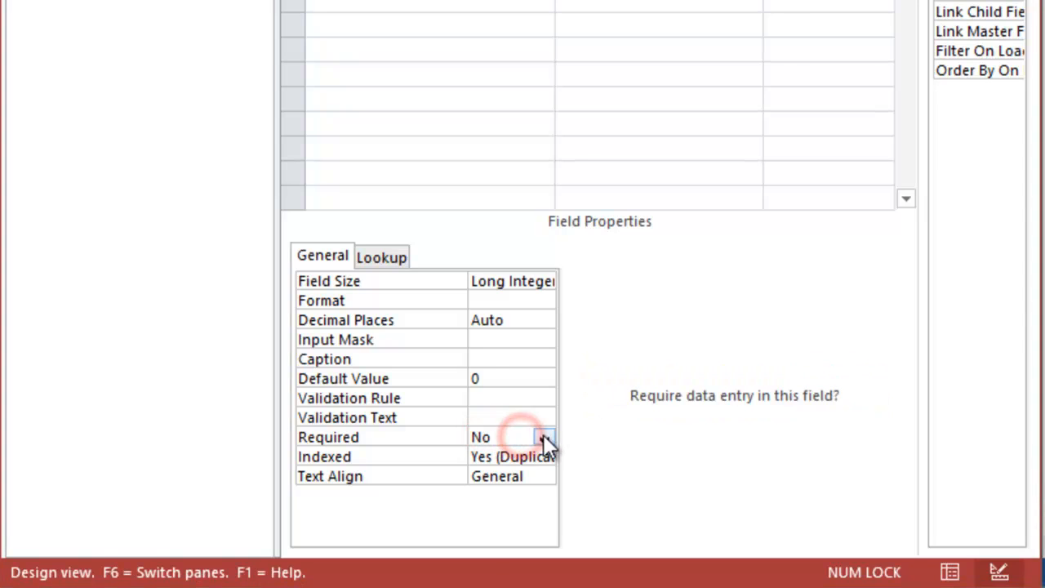
pyautogui.click(545, 438)
pyautogui.click(517, 456)
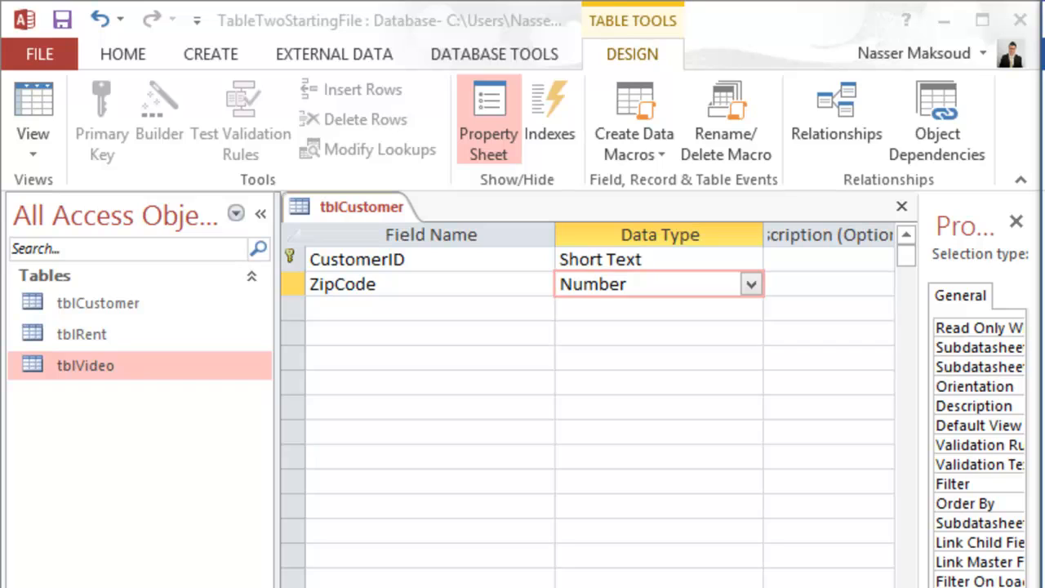
# Step: Add a Short Text field named FName below ZipCode and set its field size to 30
pyautogui.click(408, 305)
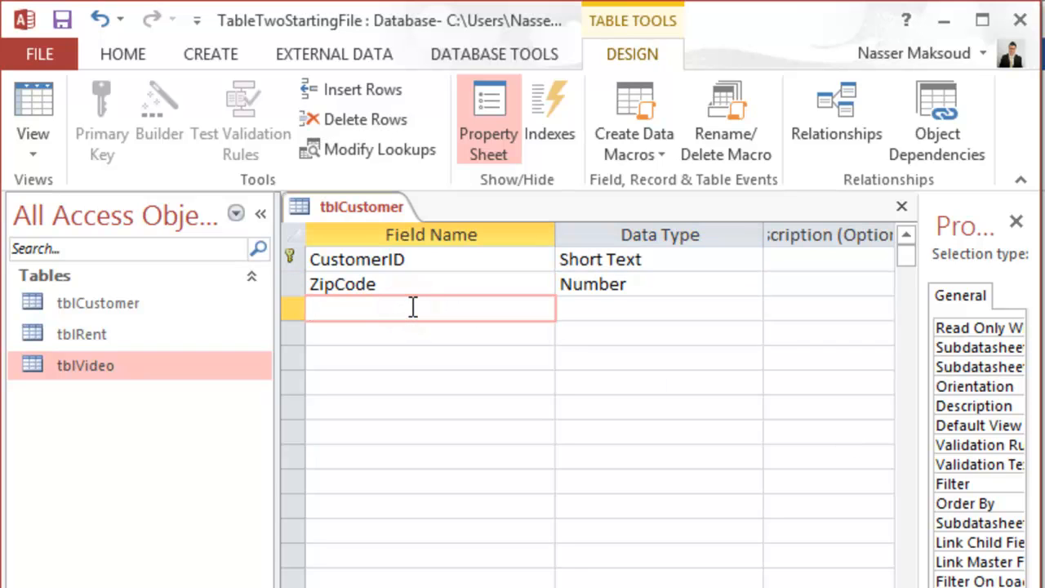
pyautogui.write('FName')
pyautogui.press('Tab')
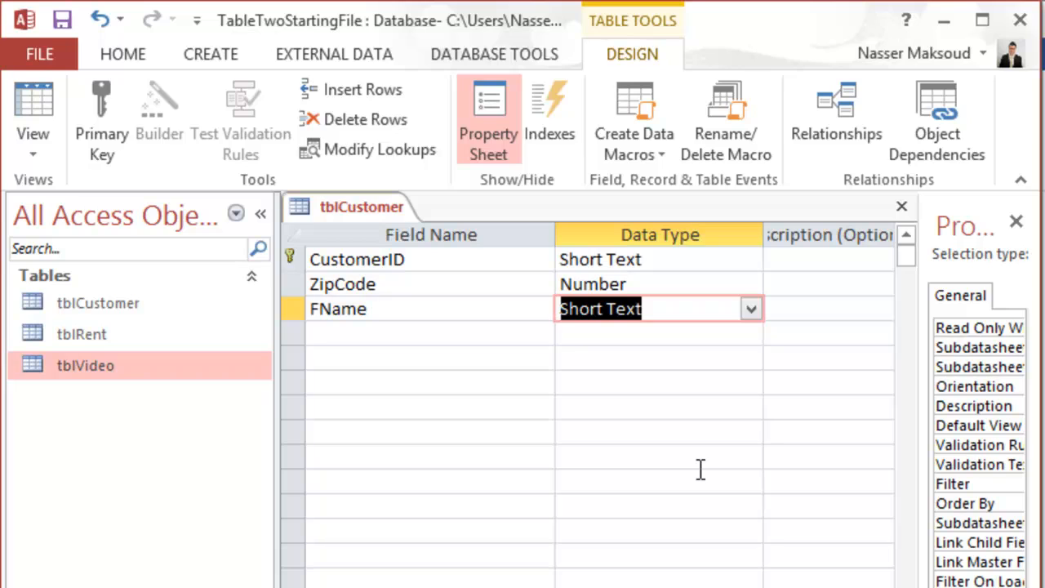
pyautogui.press('Tab')
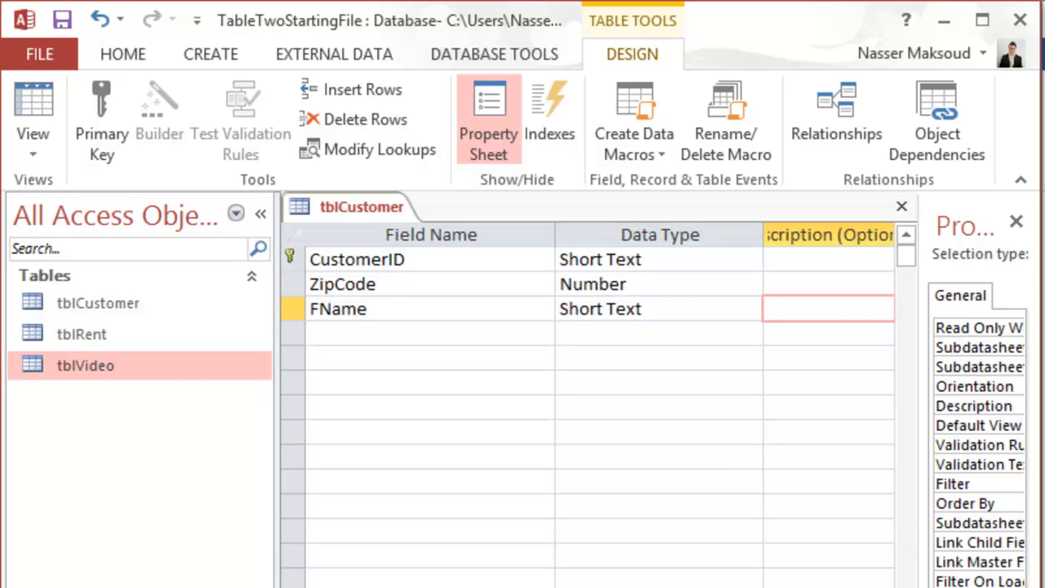
pyautogui.hotkey('alt', 'Tab')
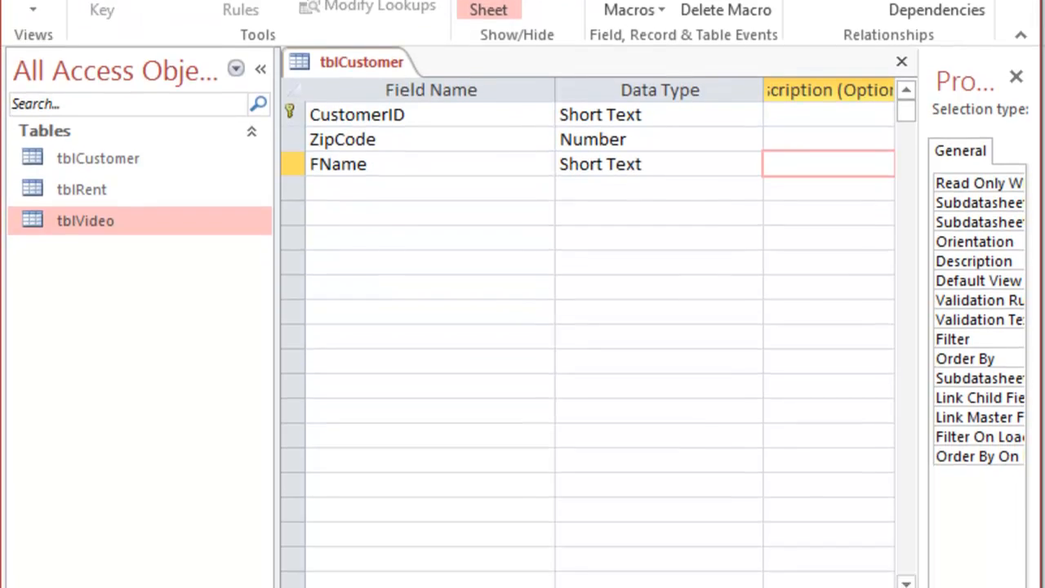
pyautogui.click(410, 290)
pyautogui.write('30')
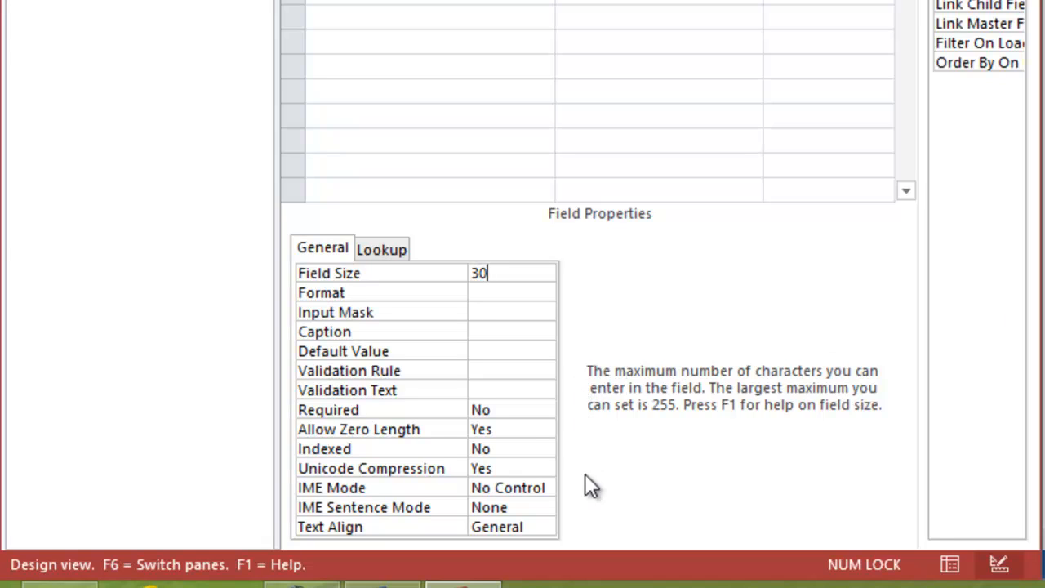
# Step: Set the FName field's Required property to Yes and Allow Zero Length to No
pyautogui.click(497, 430)
pyautogui.click(503, 411)
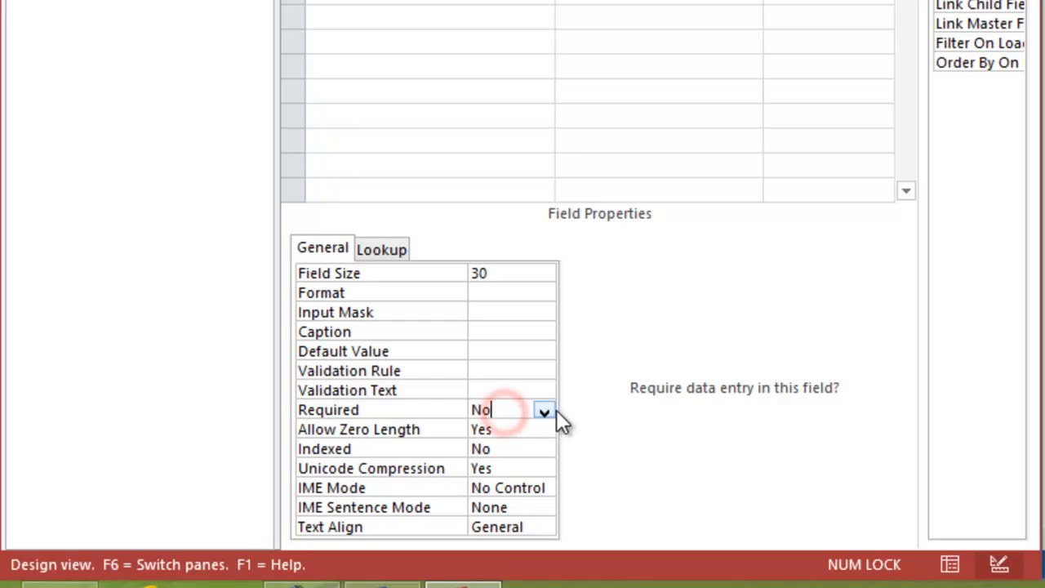
pyautogui.click(551, 410)
pyautogui.click(530, 427)
pyautogui.click(518, 431)
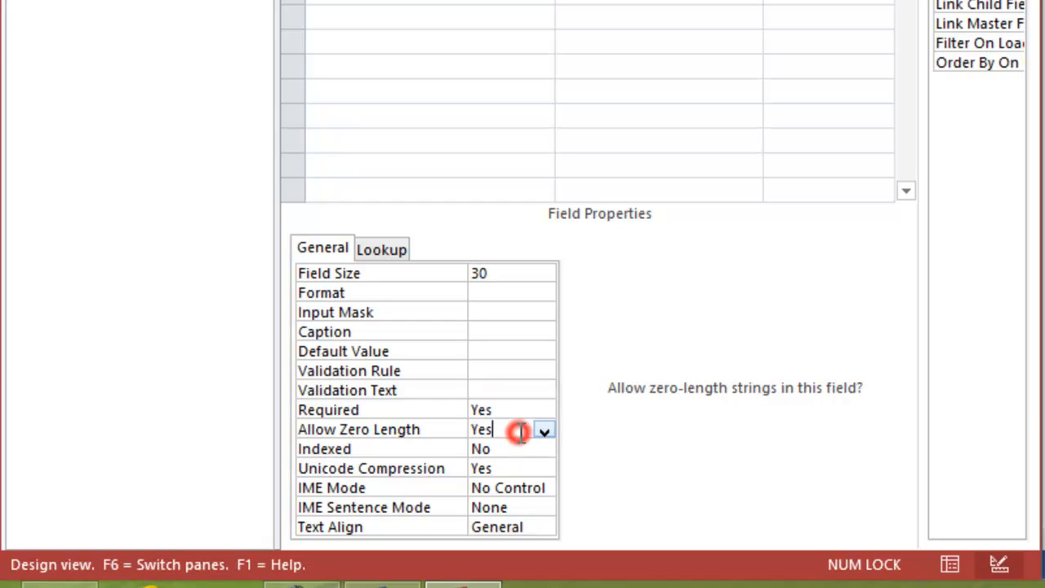
pyautogui.click(544, 431)
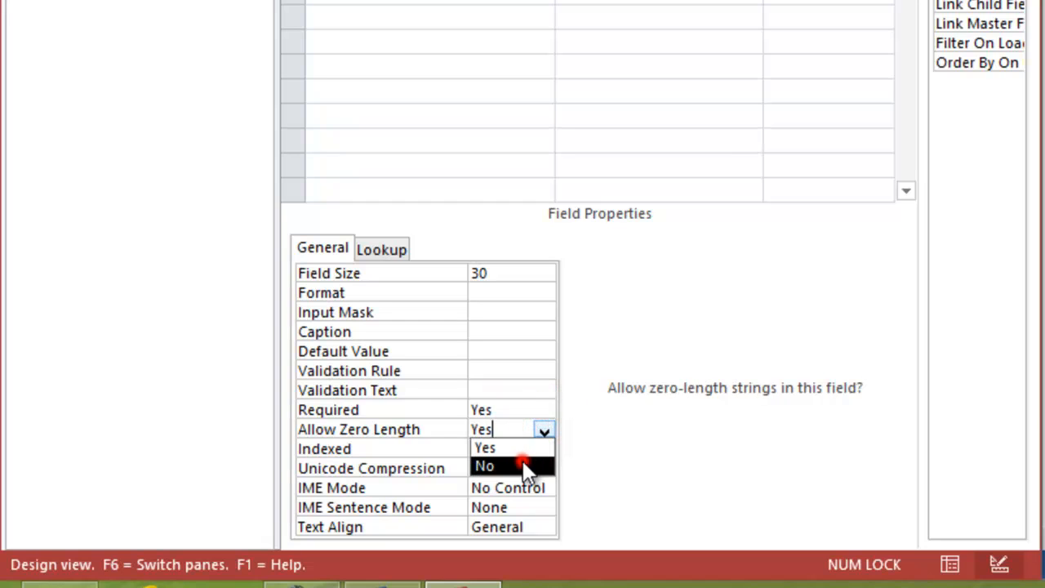
pyautogui.click(523, 462)
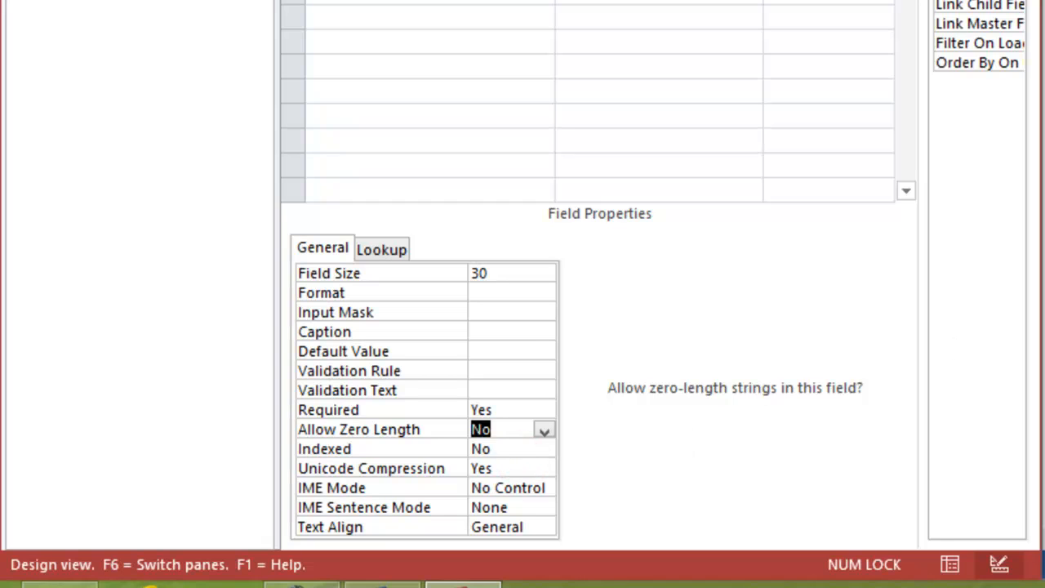
# Step: Add a Short Text field named LName below FName and set its field size to 30
pyautogui.click(430, 2)
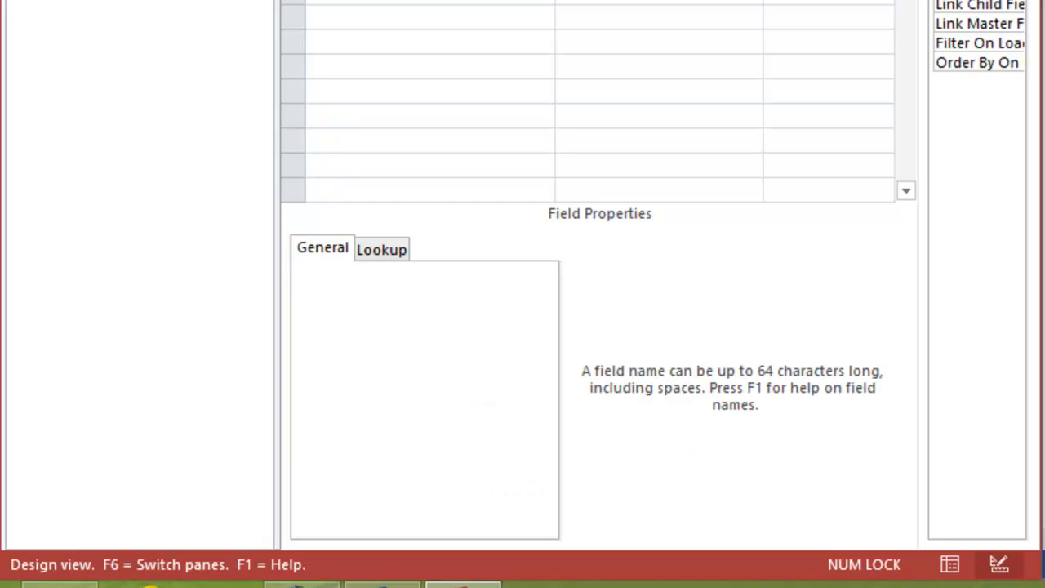
pyautogui.write('LName')
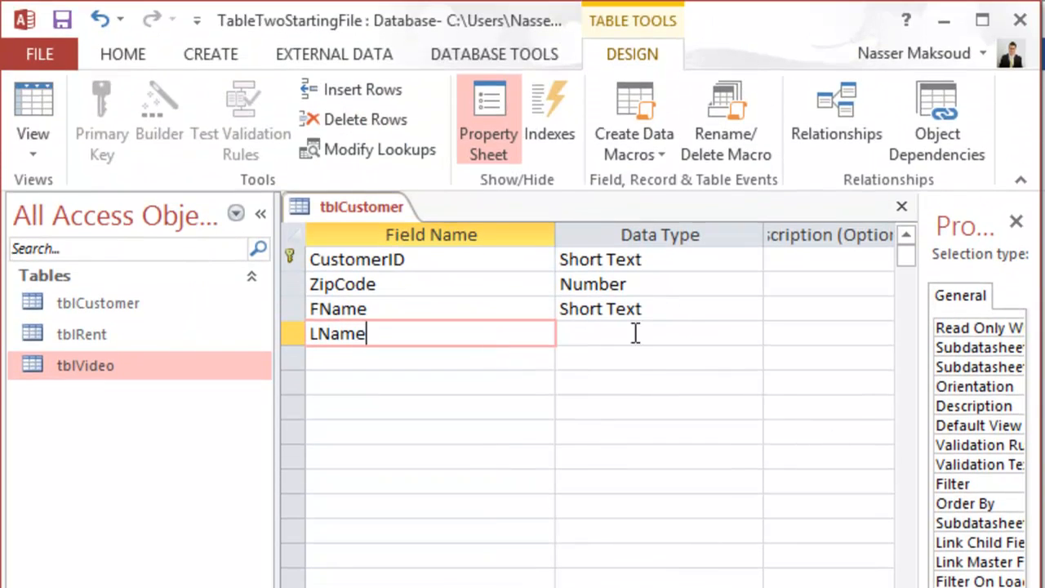
pyautogui.click(636, 333)
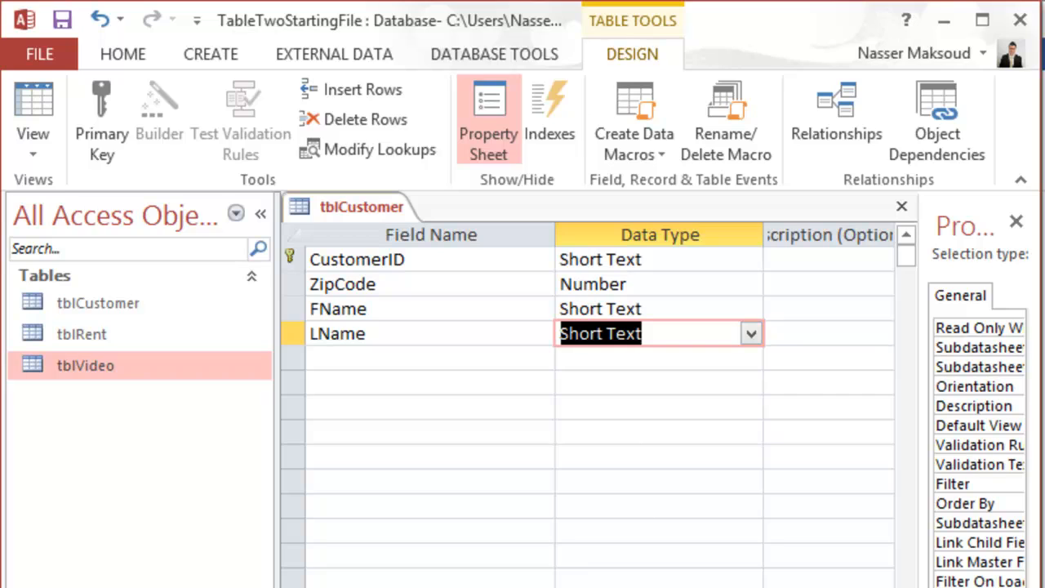
pyautogui.click(516, 345)
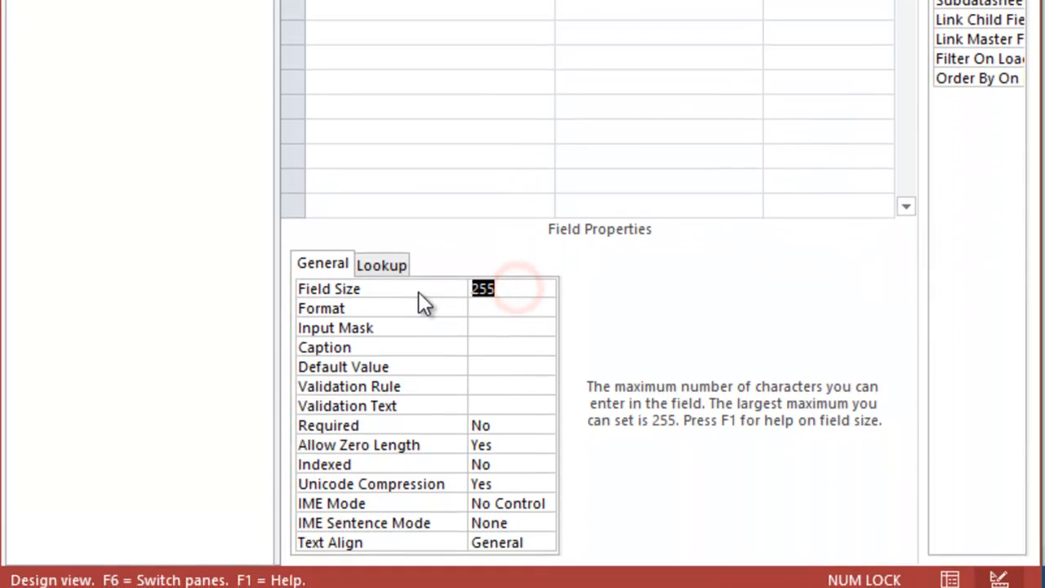
pyautogui.write('30')
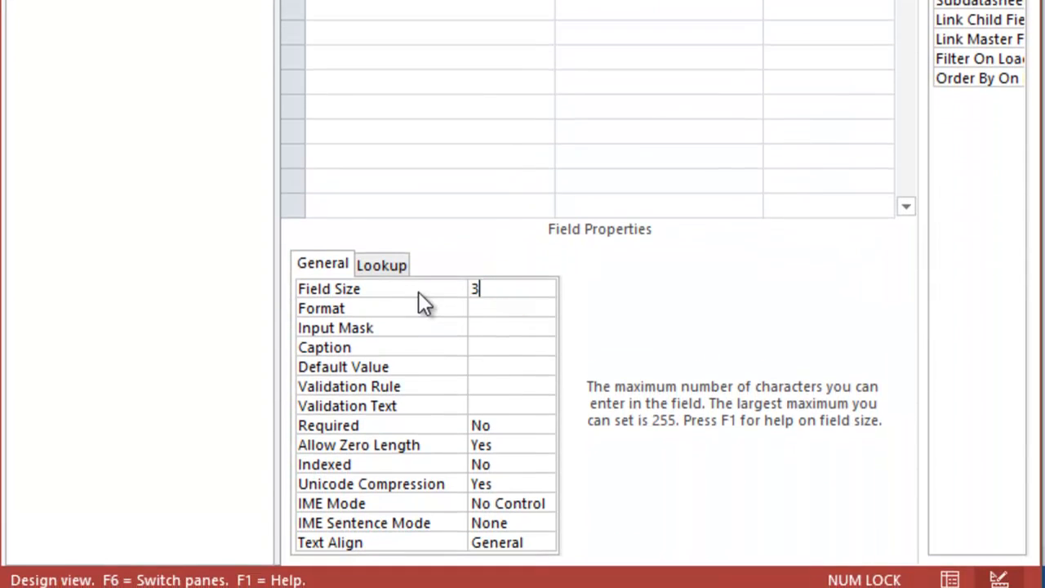
# Step: Set the LName field's Required property to Yes and Allow Zero Length to No
pyautogui.click(498, 425)
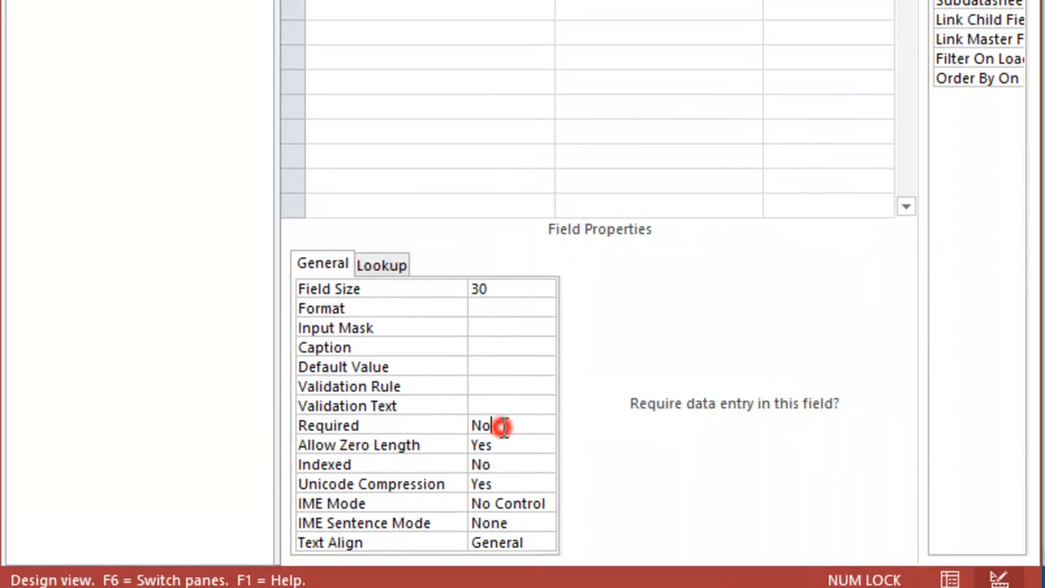
pyautogui.click(546, 427)
pyautogui.click(539, 443)
pyautogui.click(532, 446)
pyautogui.click(545, 449)
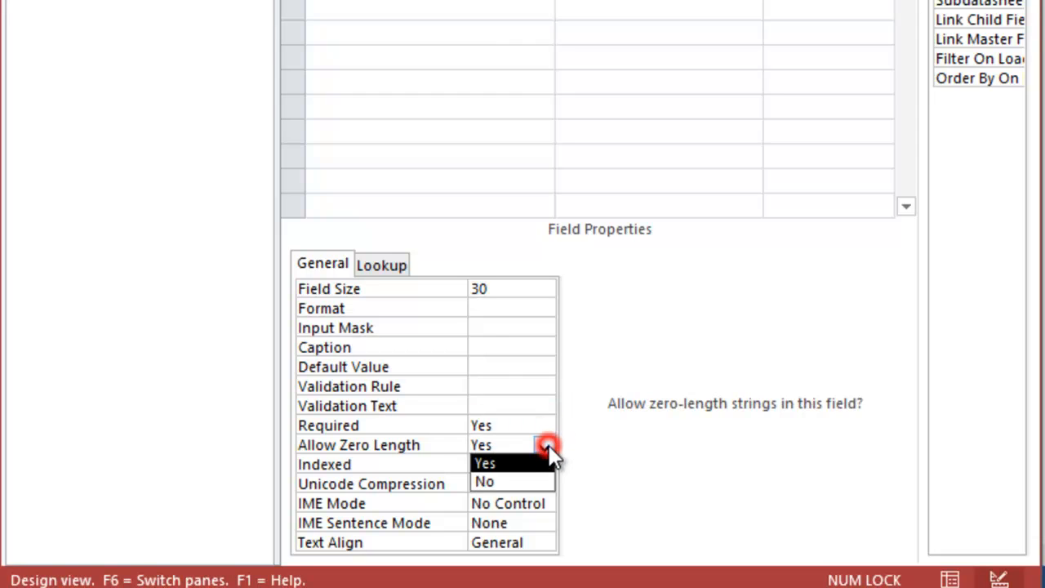
pyautogui.click(518, 483)
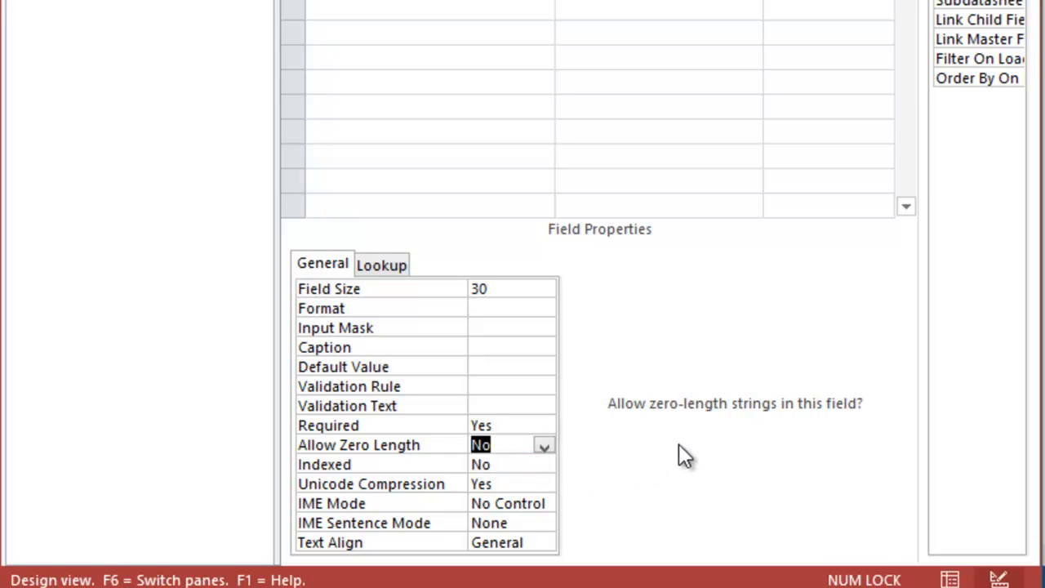
# Step: Add a Short Text field named Phone below LName and set its field size to 15
pyautogui.click(351, 262)
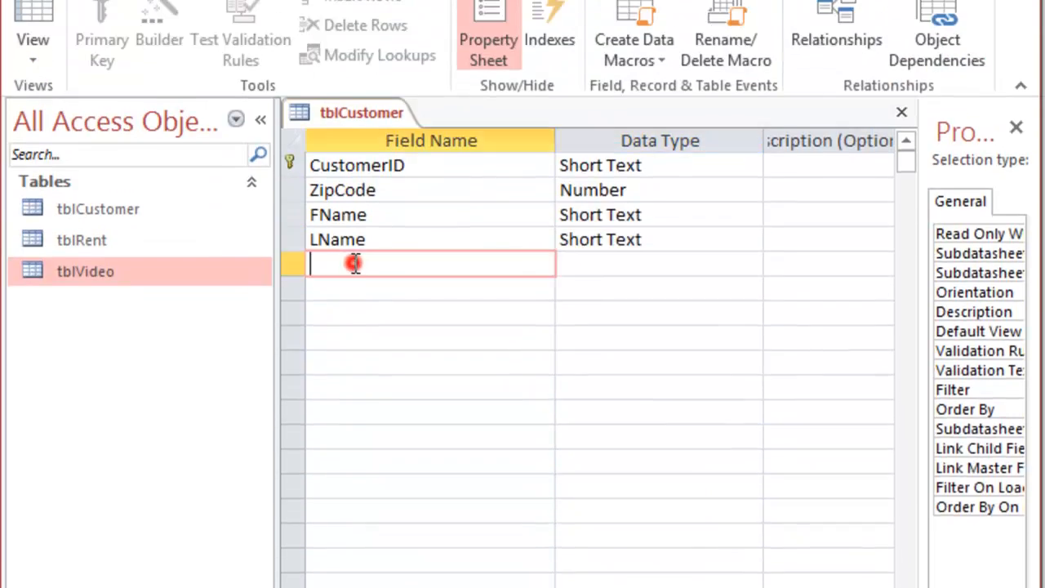
pyautogui.write('Phone')
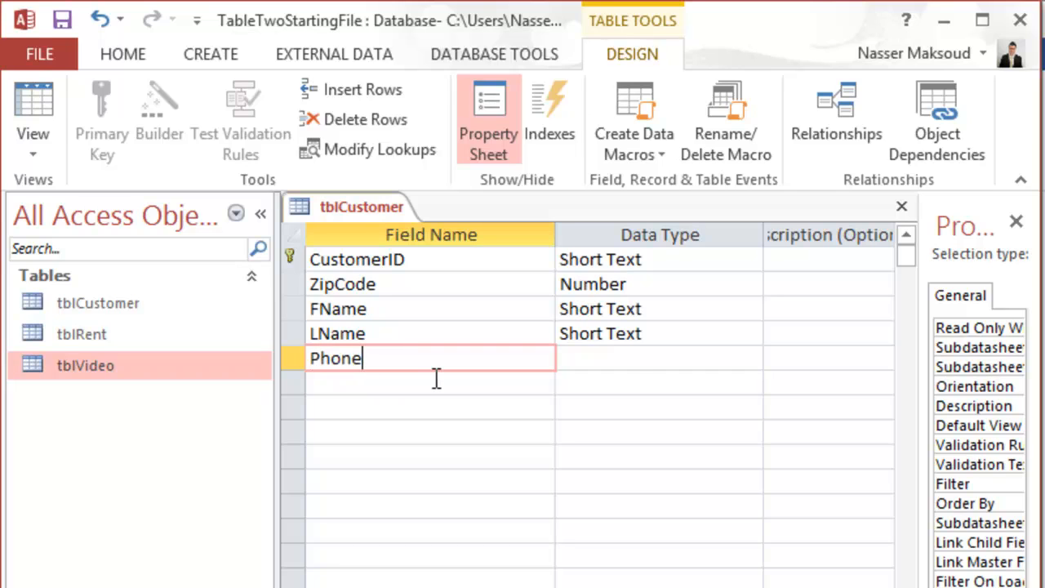
pyautogui.press('Tab')
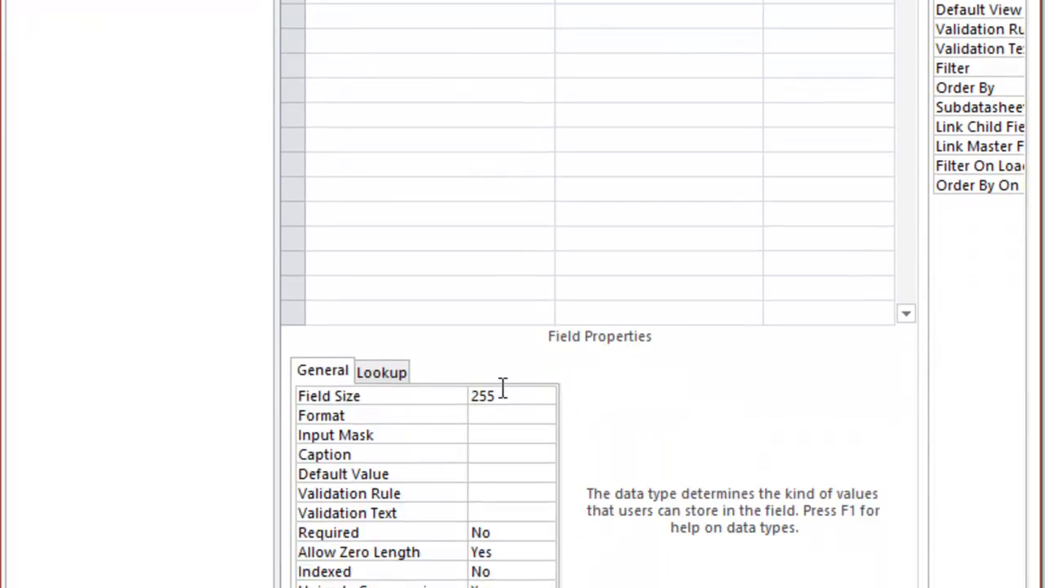
pyautogui.doubleClick(500, 587)
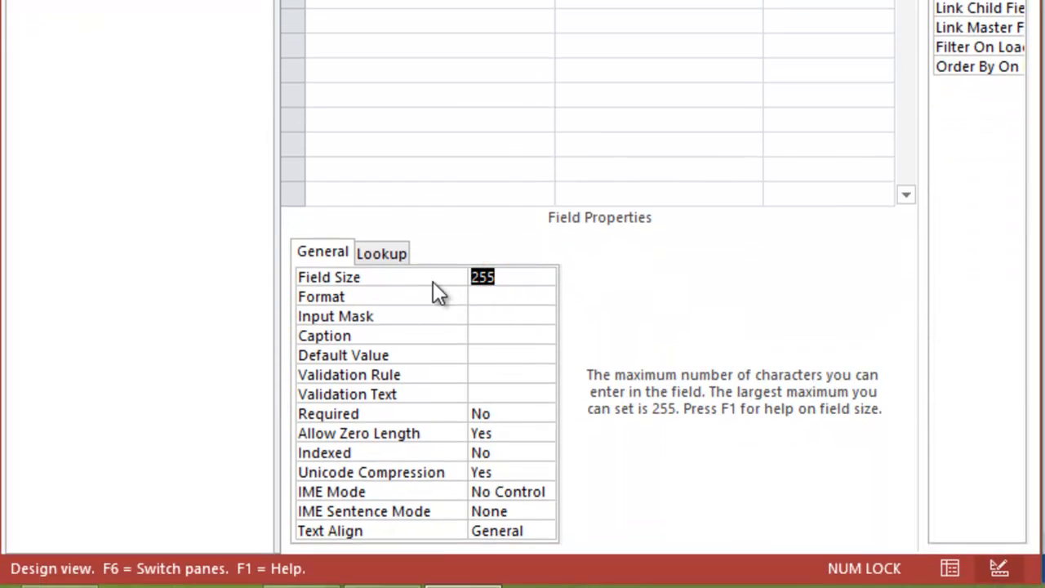
pyautogui.write('15')
# Step: Set the Phone field's Required property to Yes and Allow Zero Length to No
pyautogui.click(504, 414)
pyautogui.click(544, 416)
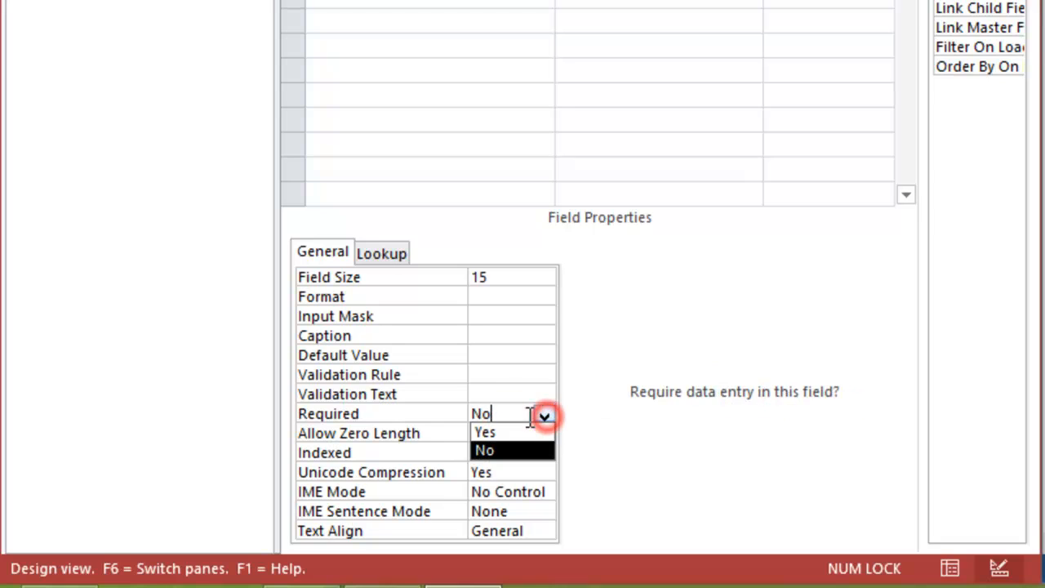
pyautogui.click(515, 433)
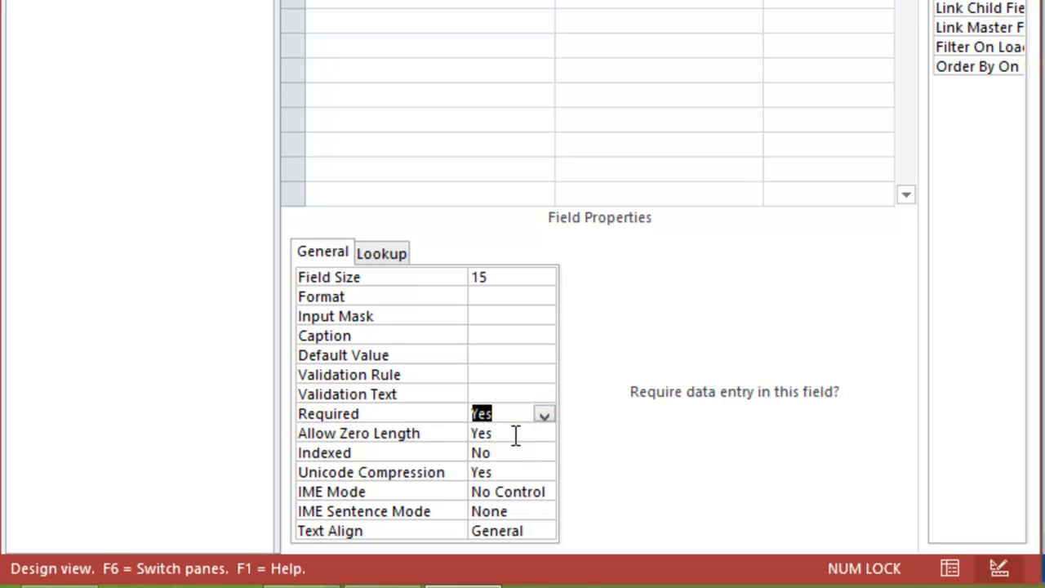
pyautogui.click(515, 433)
pyautogui.click(544, 436)
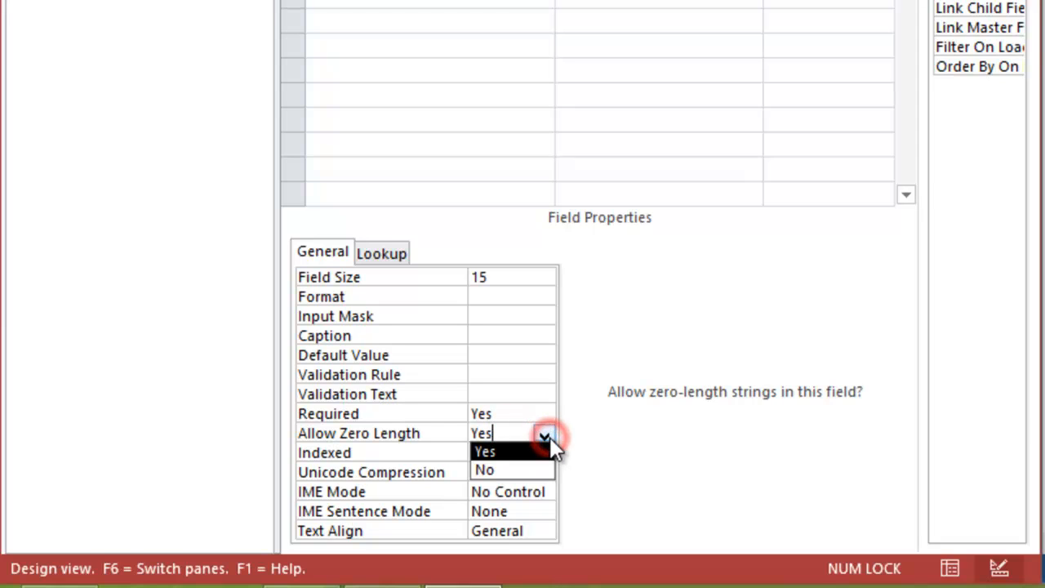
pyautogui.click(544, 435)
pyautogui.click(545, 435)
pyautogui.click(518, 470)
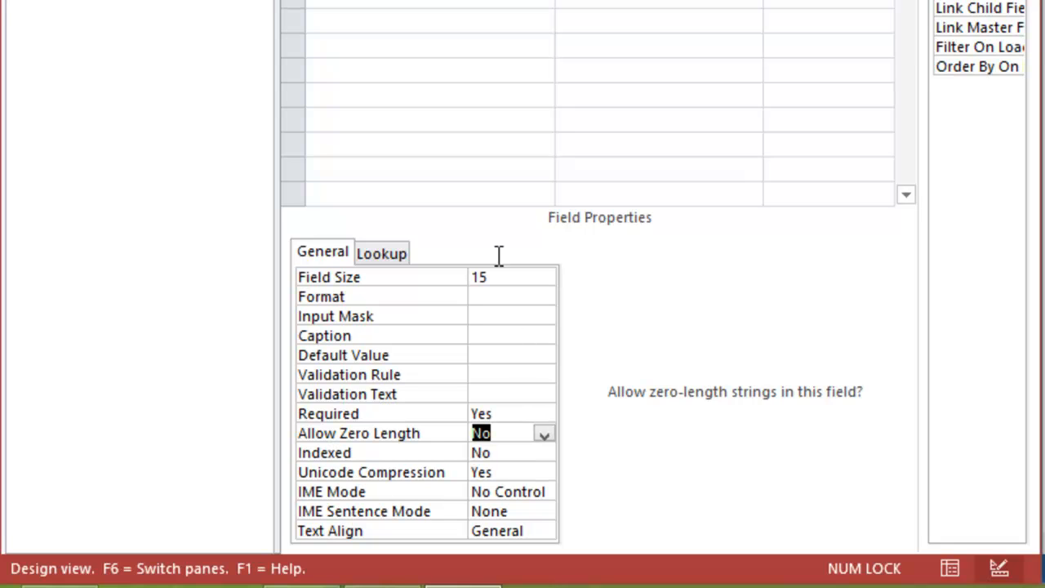
# Step: Add a field named Address below Phone with the Short Text data type
pyautogui.click(410, 383)
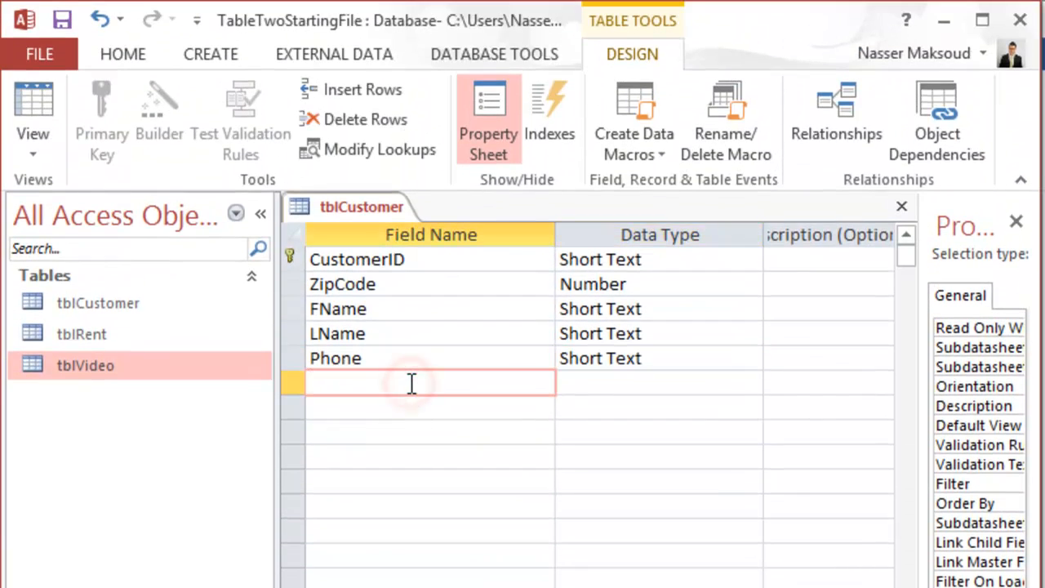
pyautogui.write('Address')
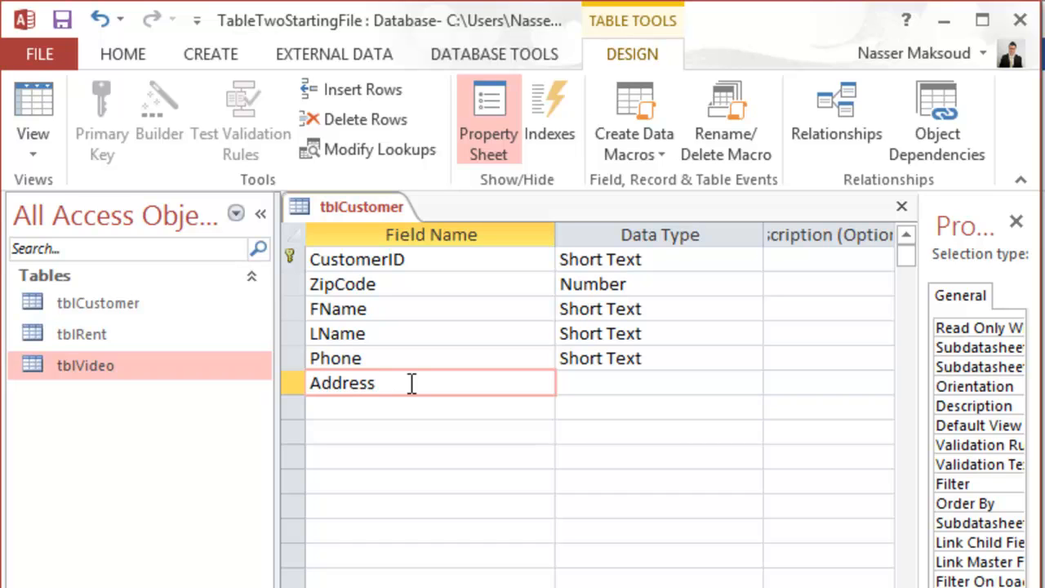
pyautogui.press('Tab')
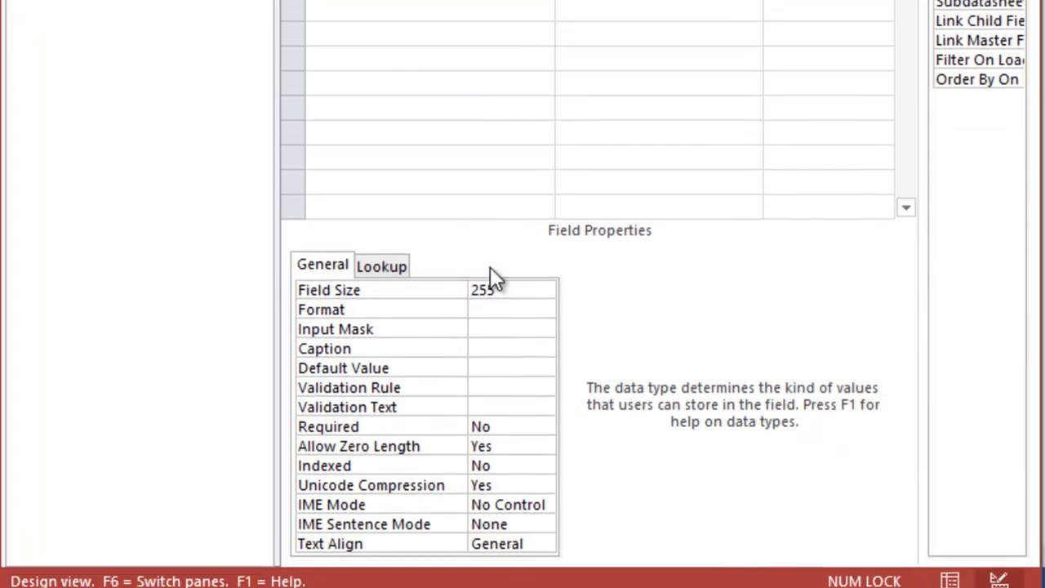
# Step: Set the Address field's Required property to Yes and Allow Zero Length to No, and save the table design
pyautogui.click(511, 426)
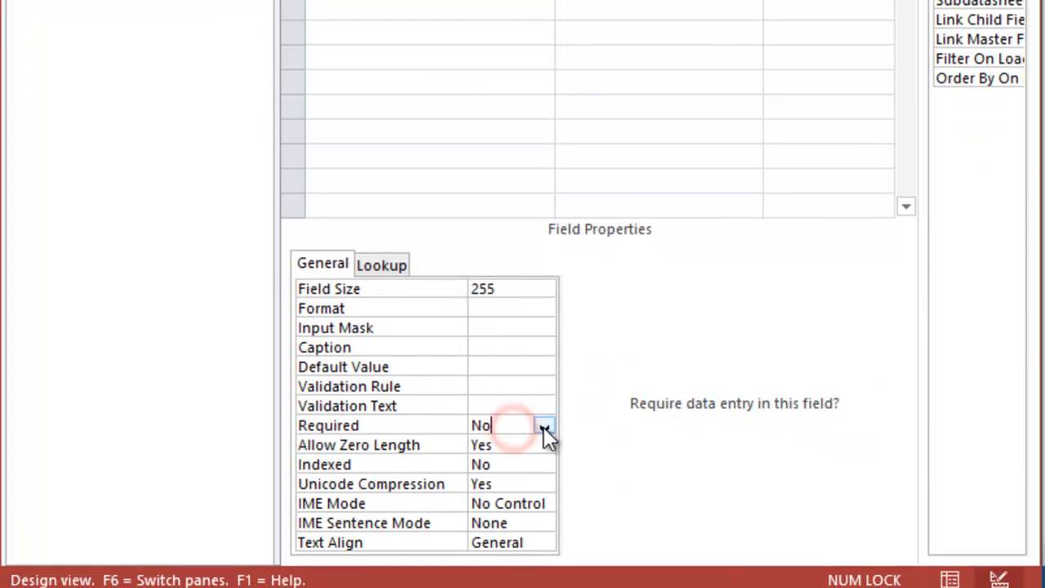
pyautogui.click(543, 426)
pyautogui.click(514, 443)
pyautogui.click(522, 446)
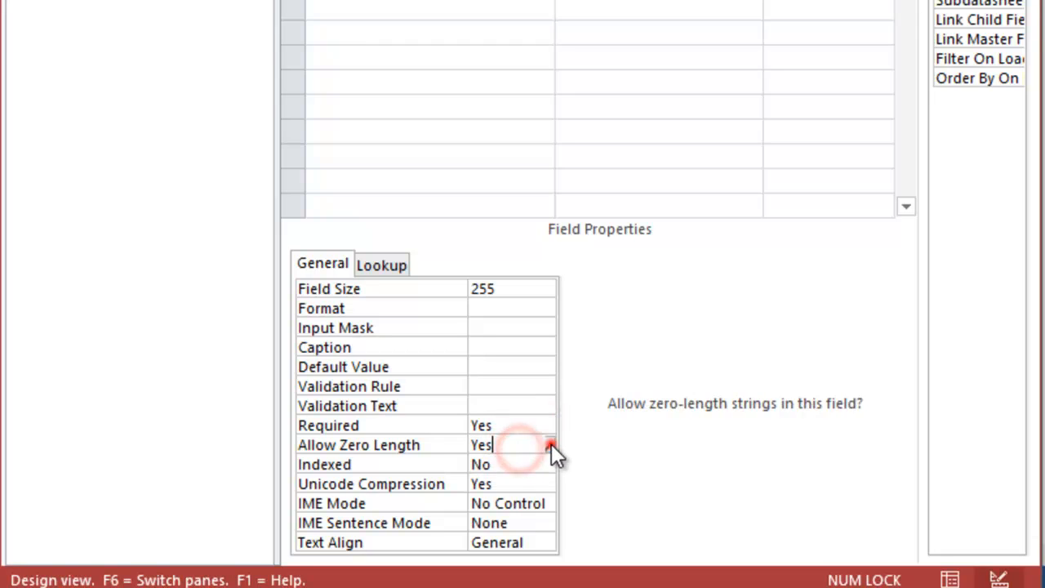
pyautogui.click(547, 445)
pyautogui.click(523, 482)
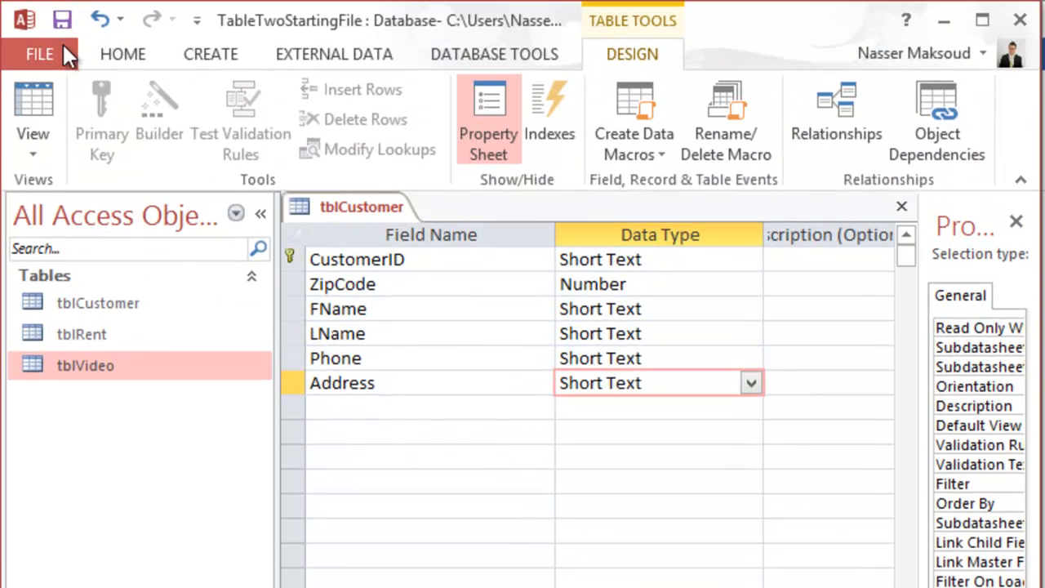
pyautogui.click(63, 20)
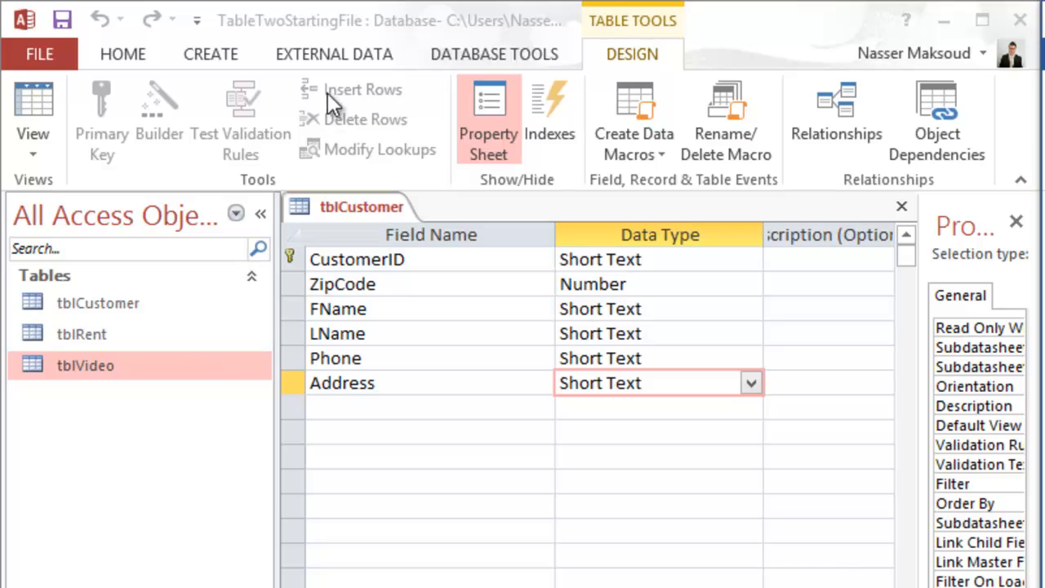
# Step: Start an import from the Access database ZipCodes.accdb on the Desktop, importing its objects into the current database instead of linking
pyautogui.click(329, 58)
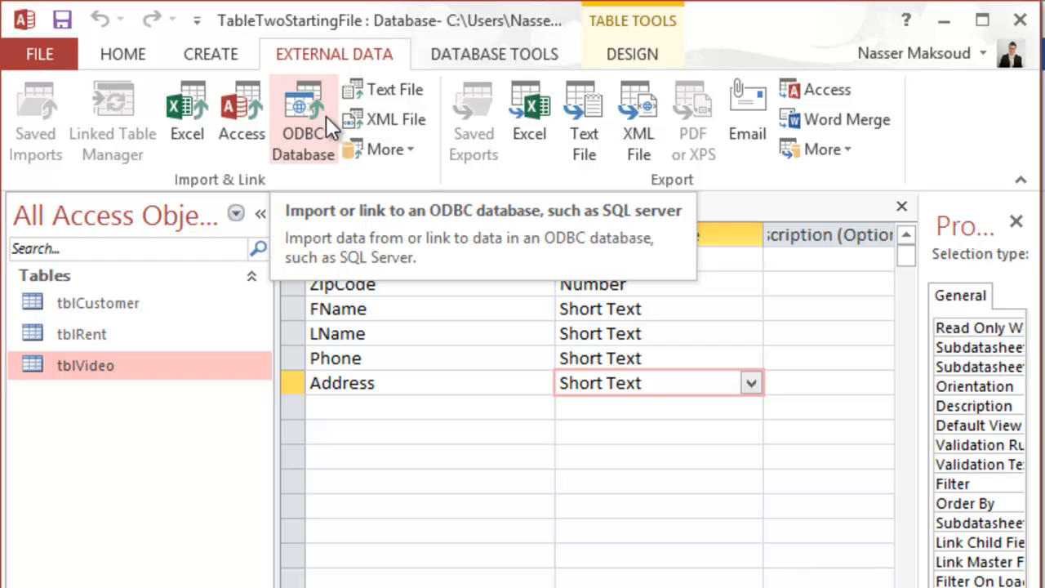
pyautogui.click(249, 112)
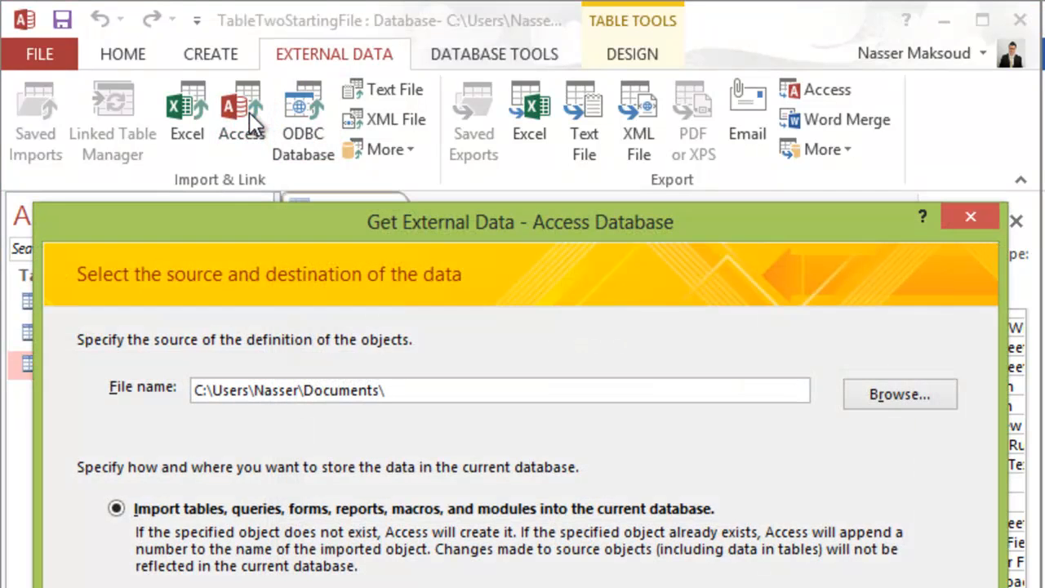
pyautogui.click(890, 394)
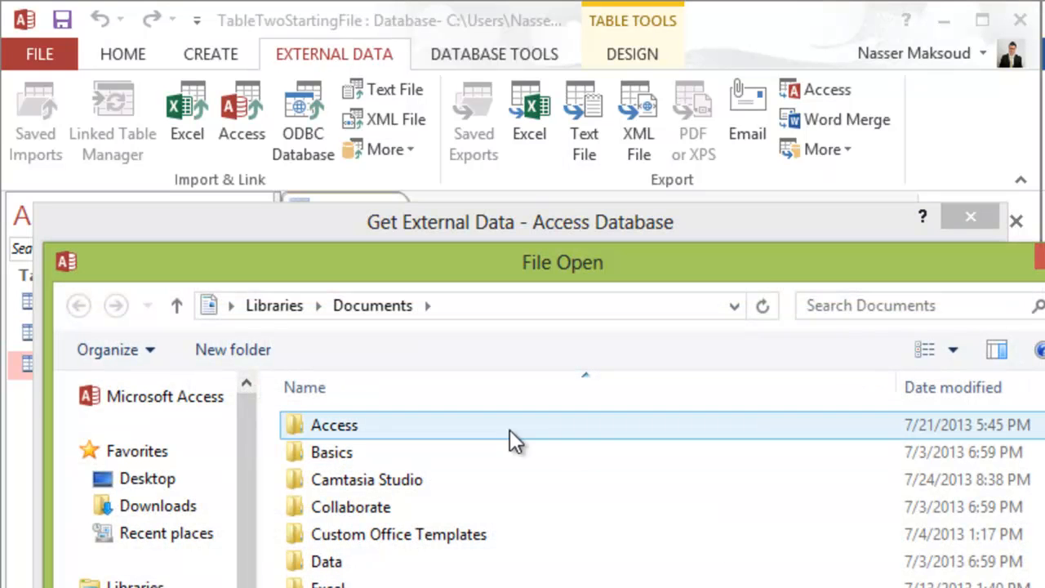
pyautogui.click(130, 481)
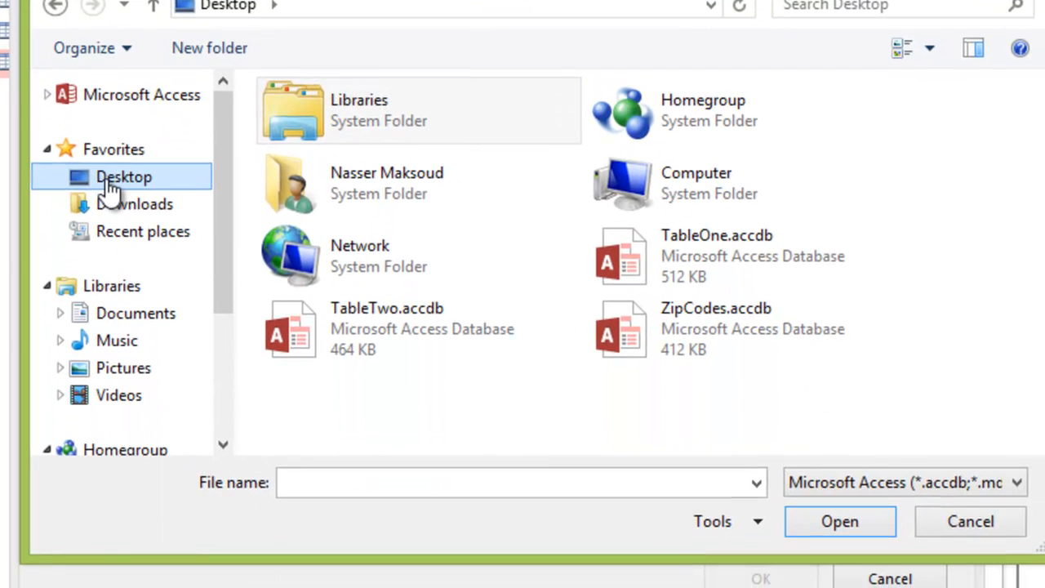
pyautogui.click(657, 313)
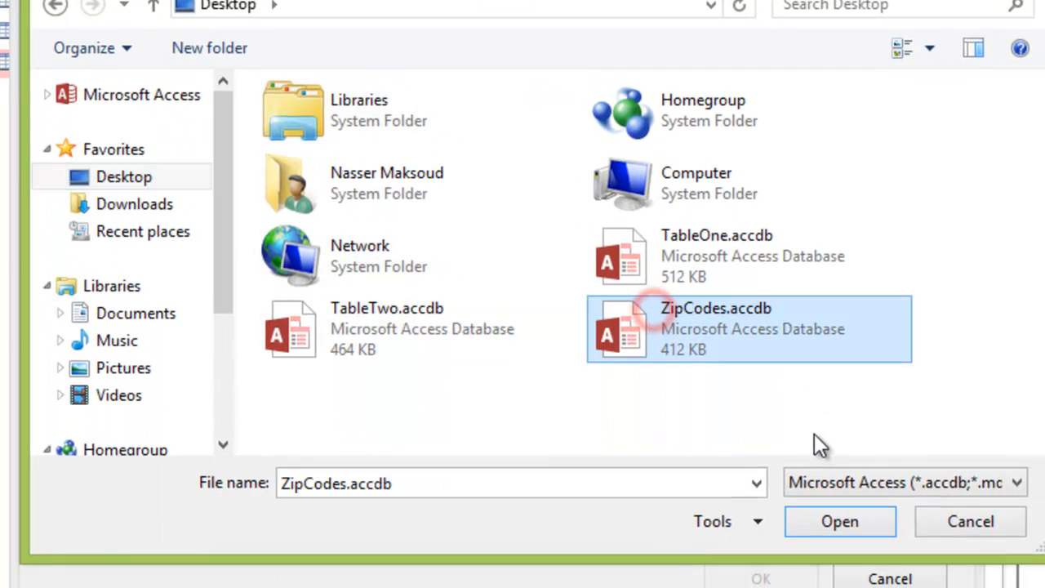
pyautogui.click(839, 520)
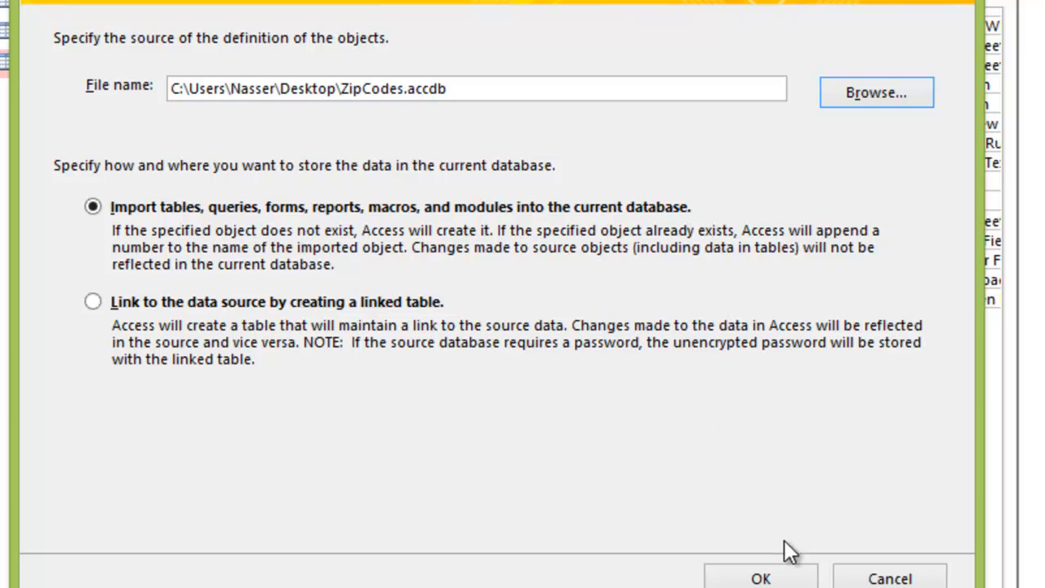
pyautogui.click(767, 578)
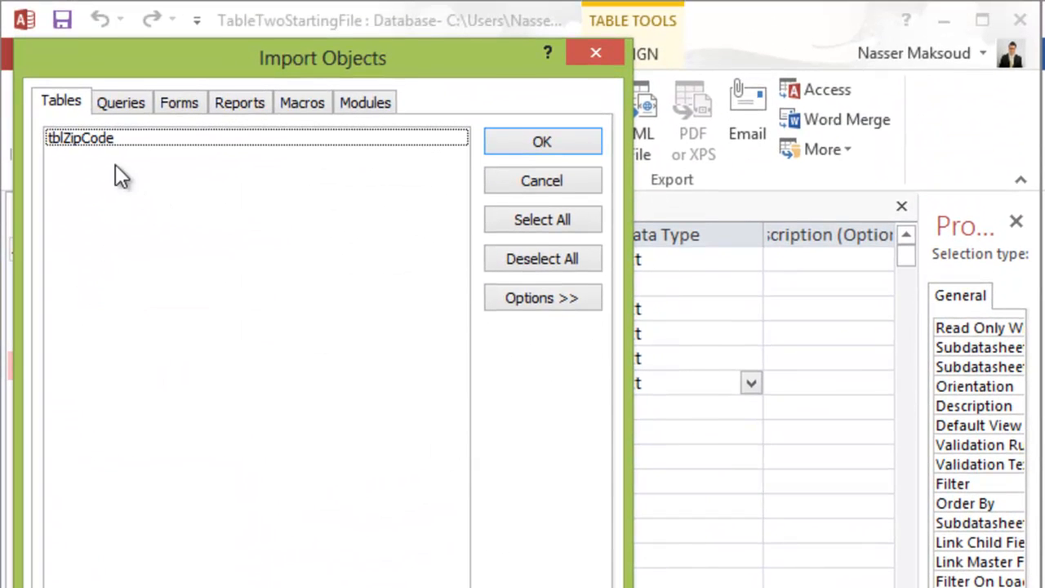
# Step: Import the tblZipCode table without saving the import steps, and open the imported table in Datasheet View
pyautogui.click(92, 137)
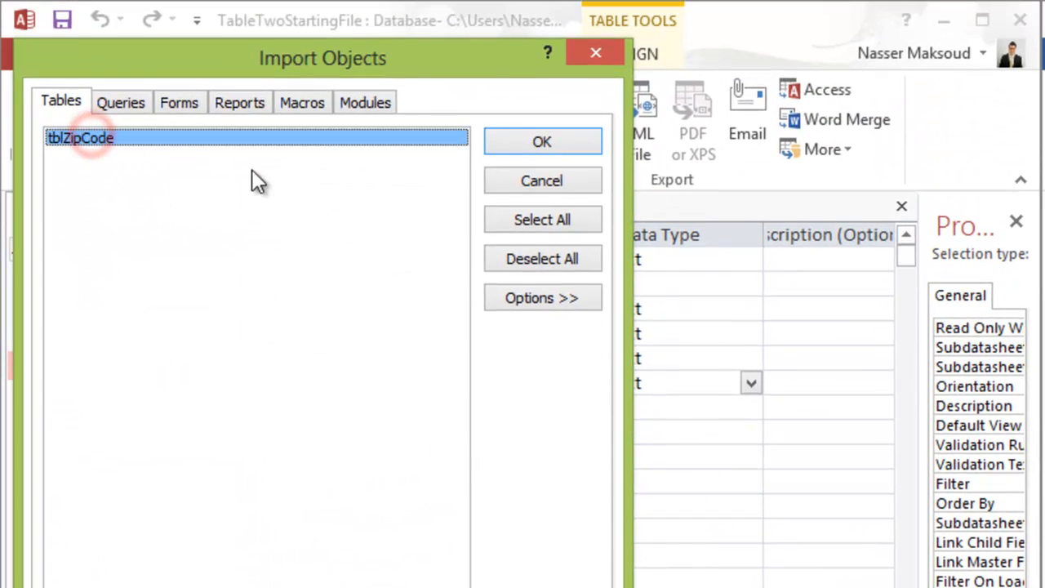
pyautogui.click(513, 142)
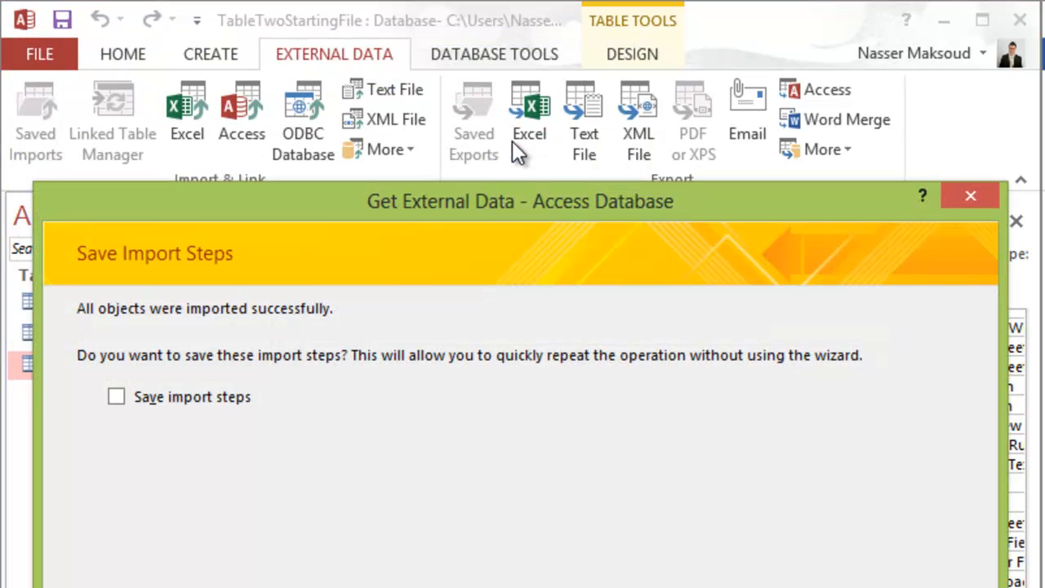
pyautogui.press('Escape')
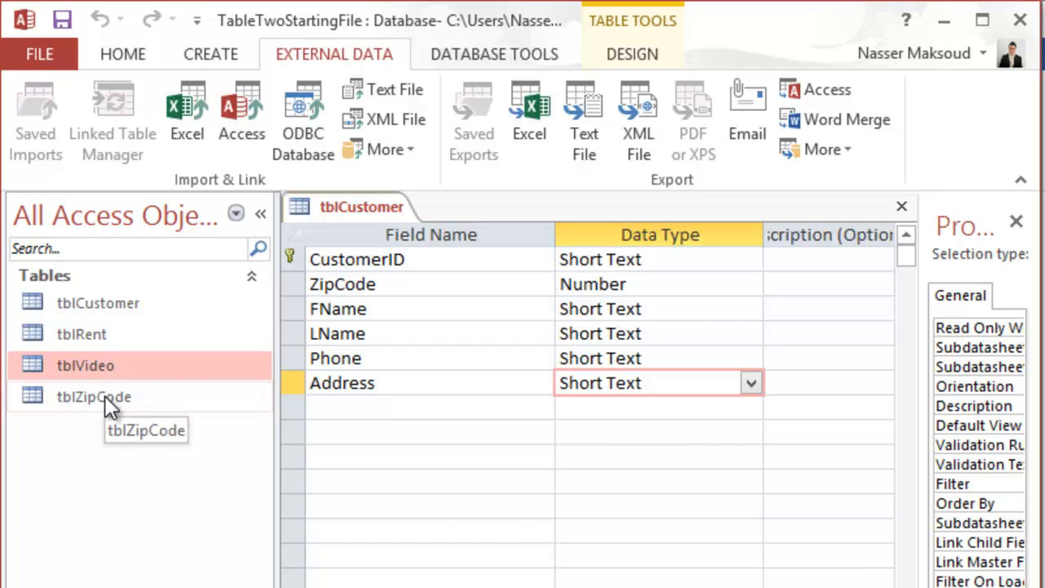
pyautogui.click(104, 396)
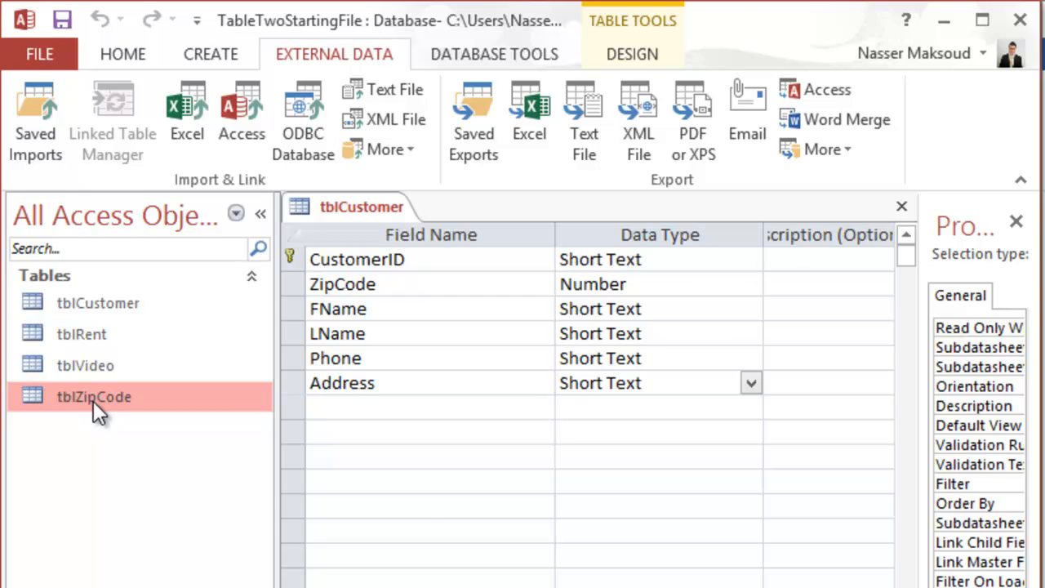
pyautogui.doubleClick(93, 400)
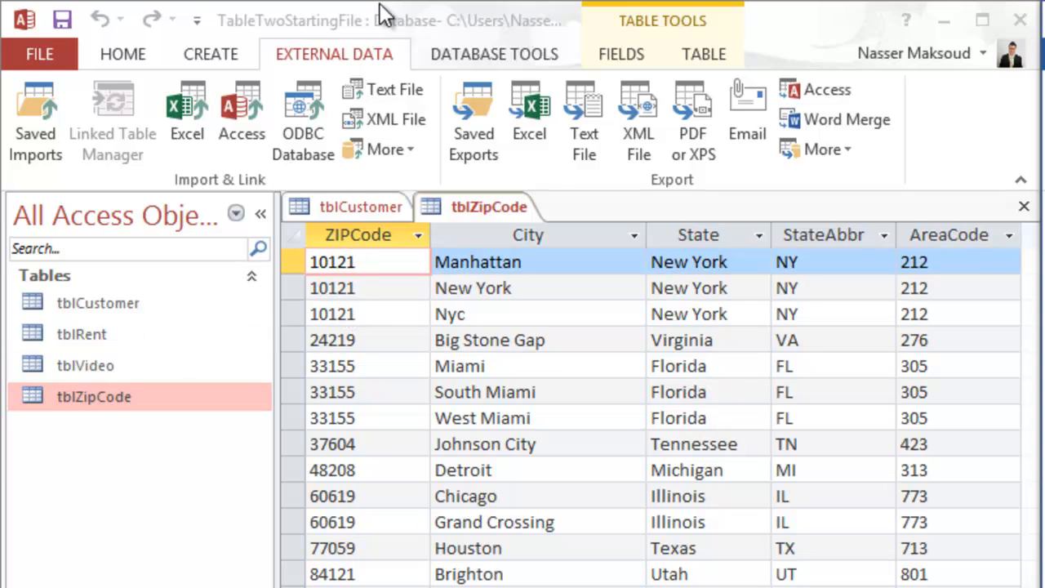
# Step: Try to make ZIPCode the primary key of tblZipCode in Design View and save the table
pyautogui.click(257, 19)
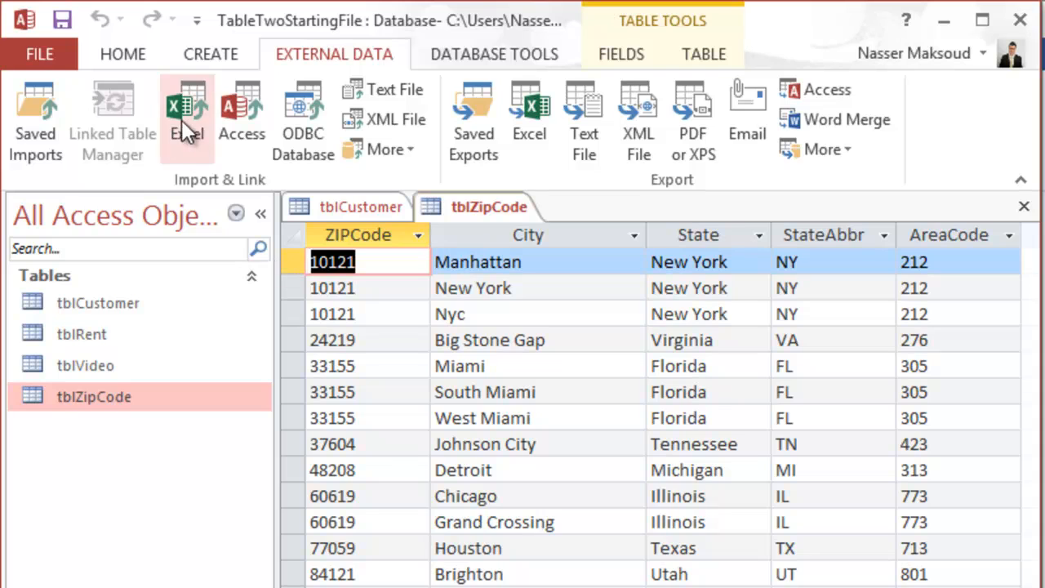
pyautogui.click(126, 49)
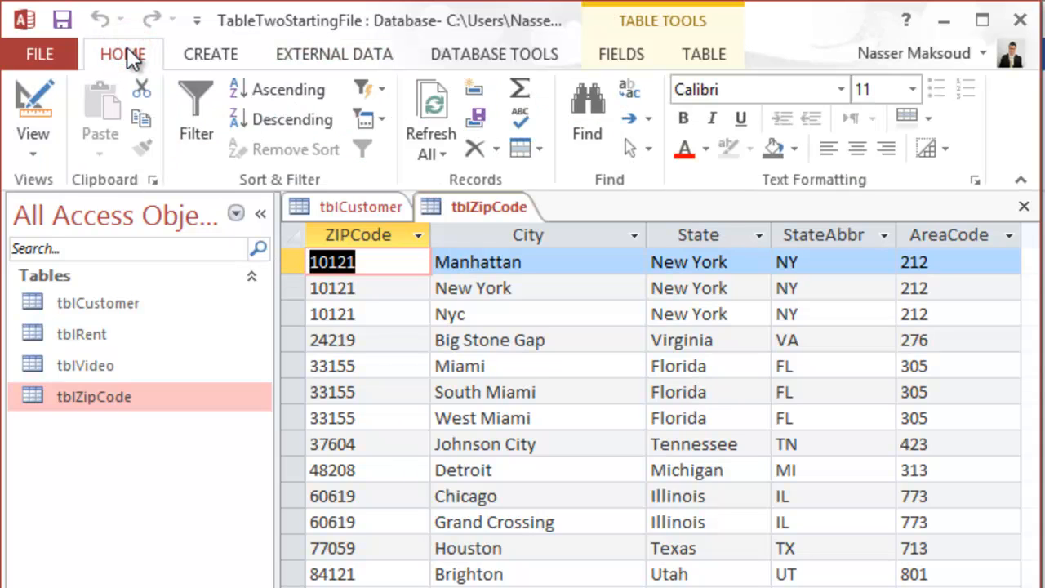
pyautogui.click(39, 98)
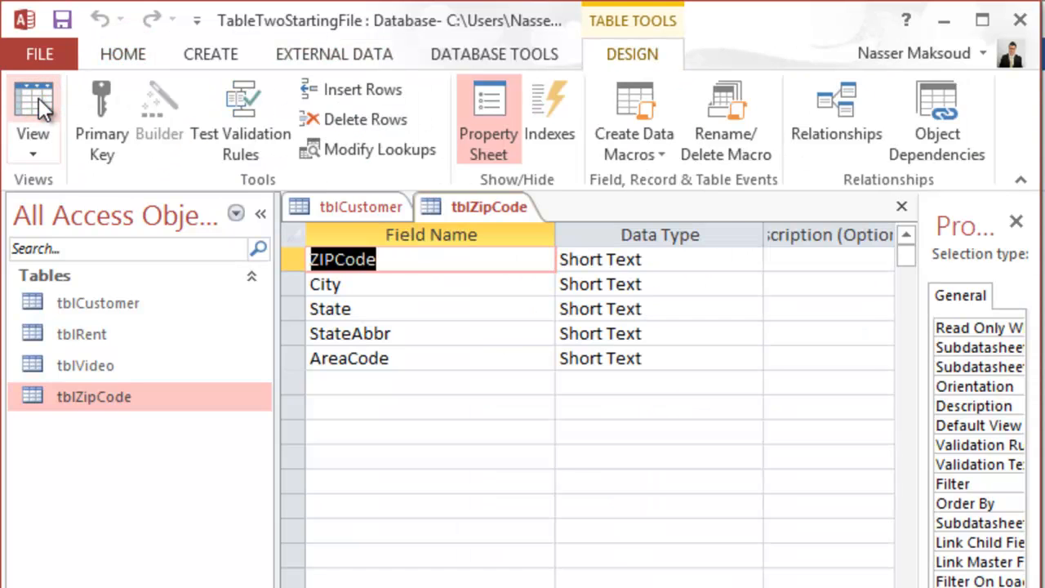
pyautogui.click(289, 258)
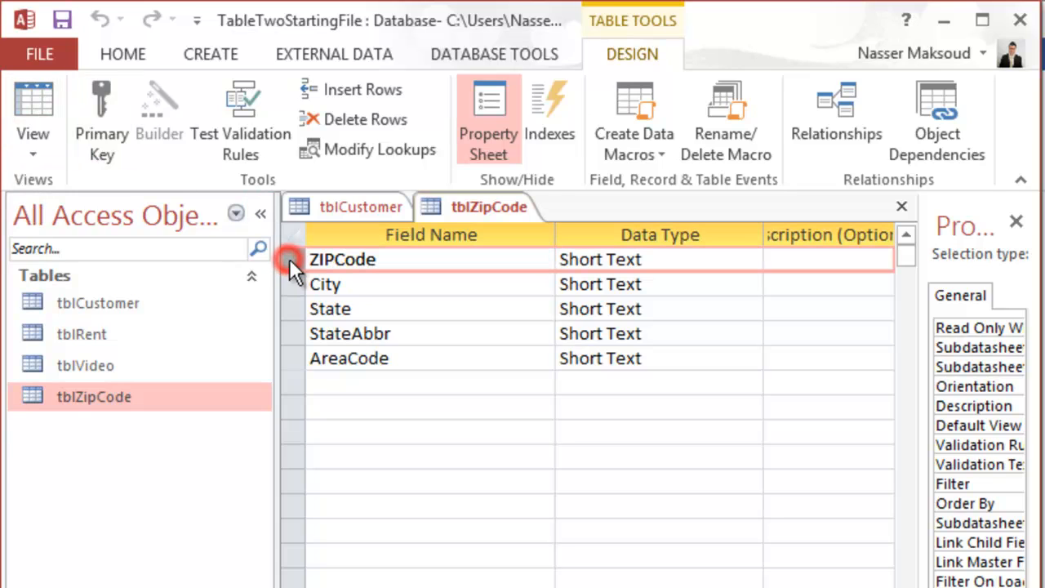
pyautogui.click(104, 119)
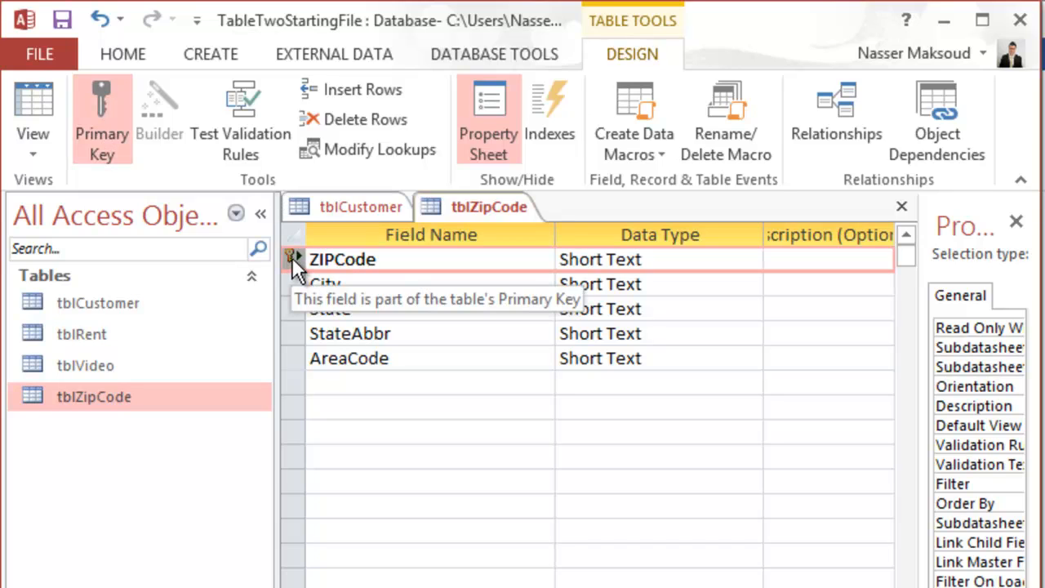
pyautogui.click(63, 20)
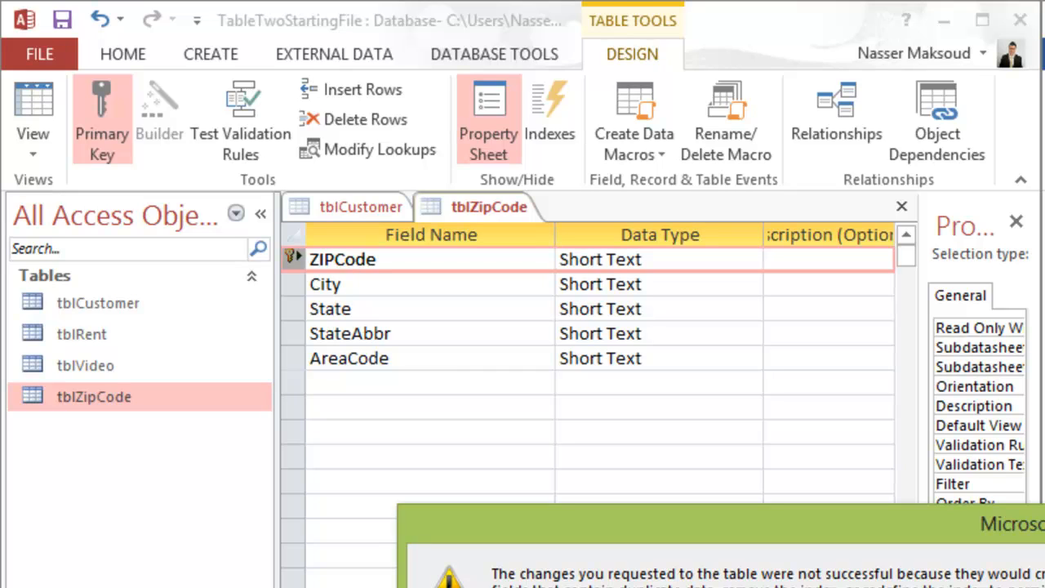
pyautogui.press('Return')
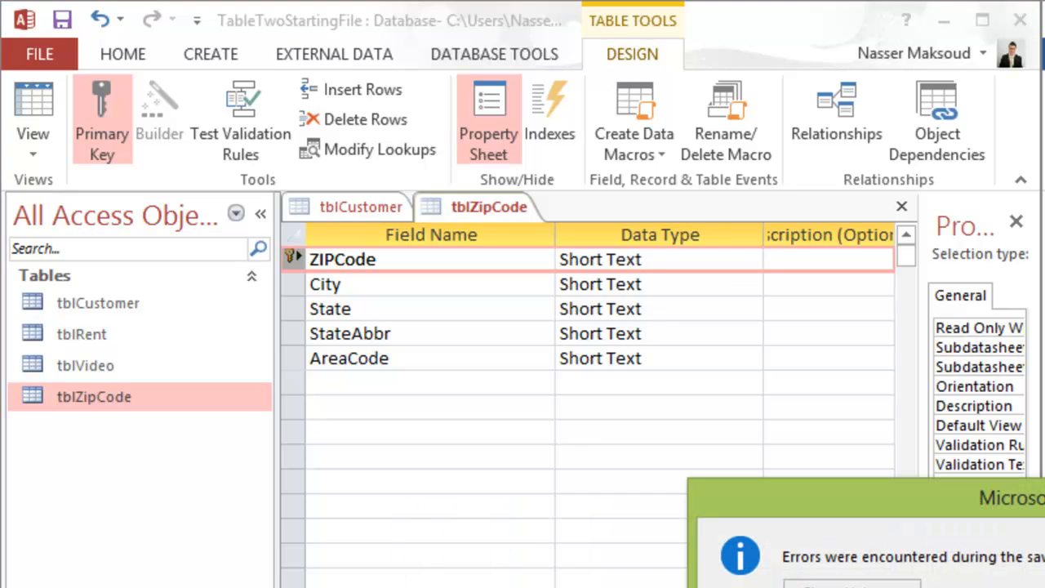
pyautogui.press('Return')
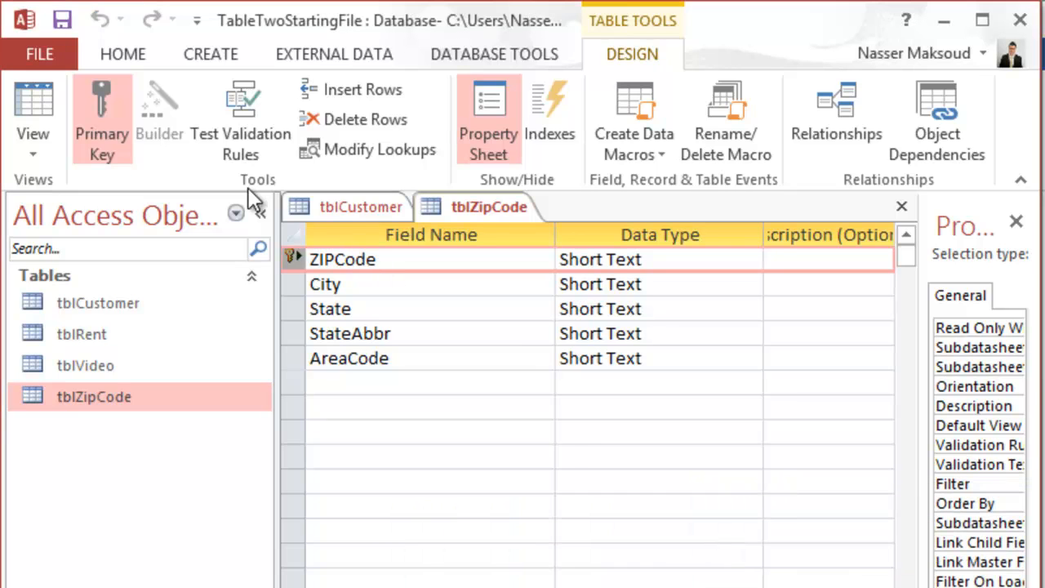
# Step: Remove the primary key from the ZIPCode field, save tblZipCode and return it to Datasheet View
pyautogui.click(114, 99)
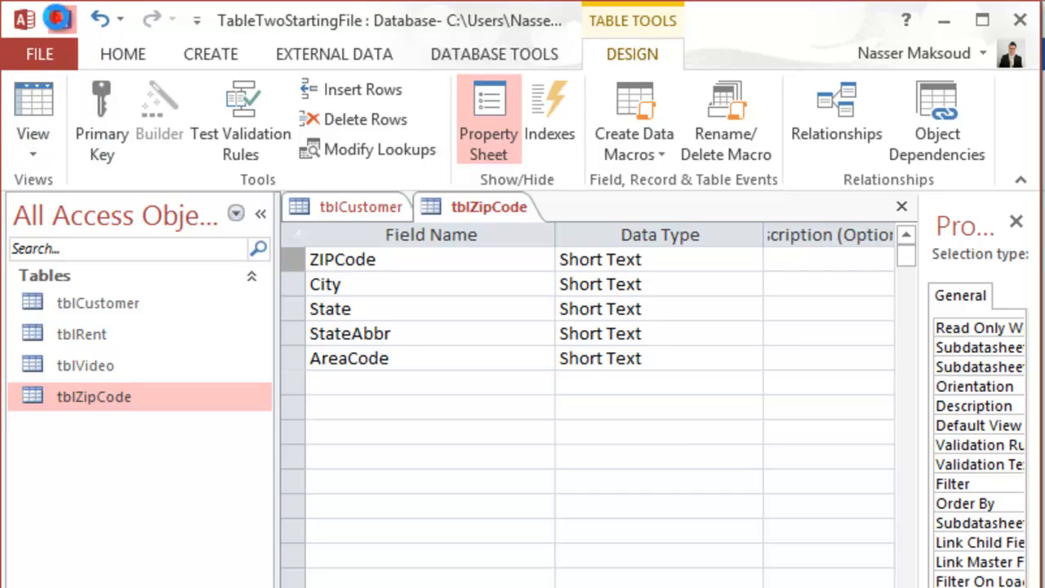
pyautogui.click(61, 18)
pyautogui.click(38, 120)
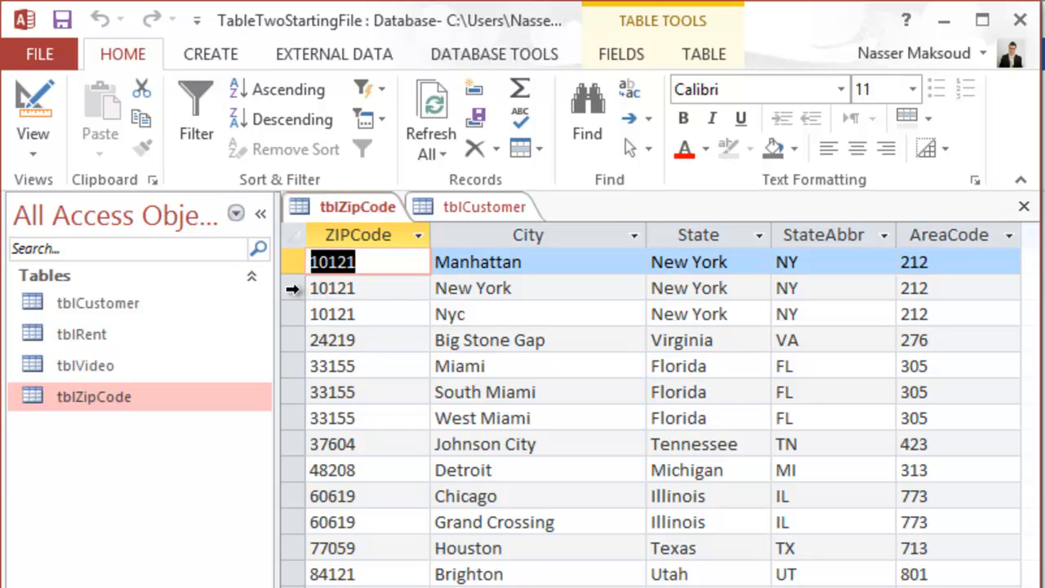
# Step: Delete the duplicate 10121 records for New York and Nyc from tblZipCode, keeping Manhattan
pyautogui.click(292, 288)
pyautogui.moveTo(292, 289); pyautogui.dragTo(291, 317)
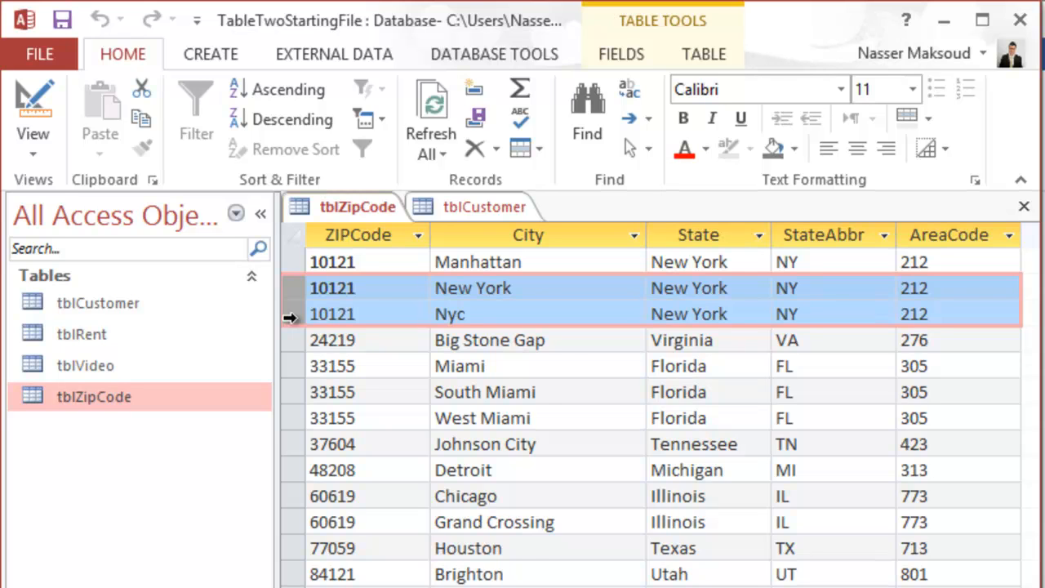
pyautogui.press('Delete')
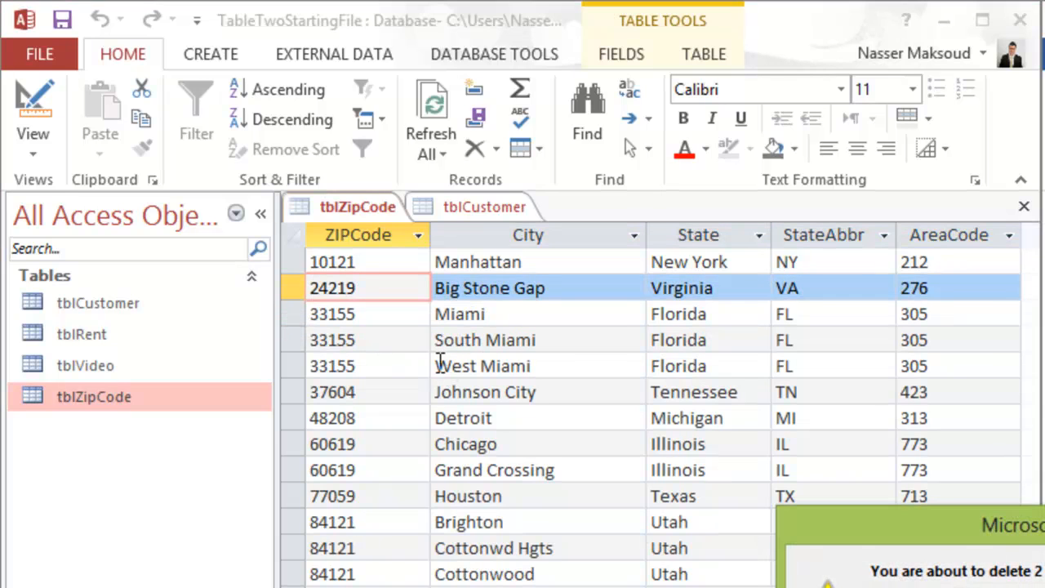
pyautogui.press('Return')
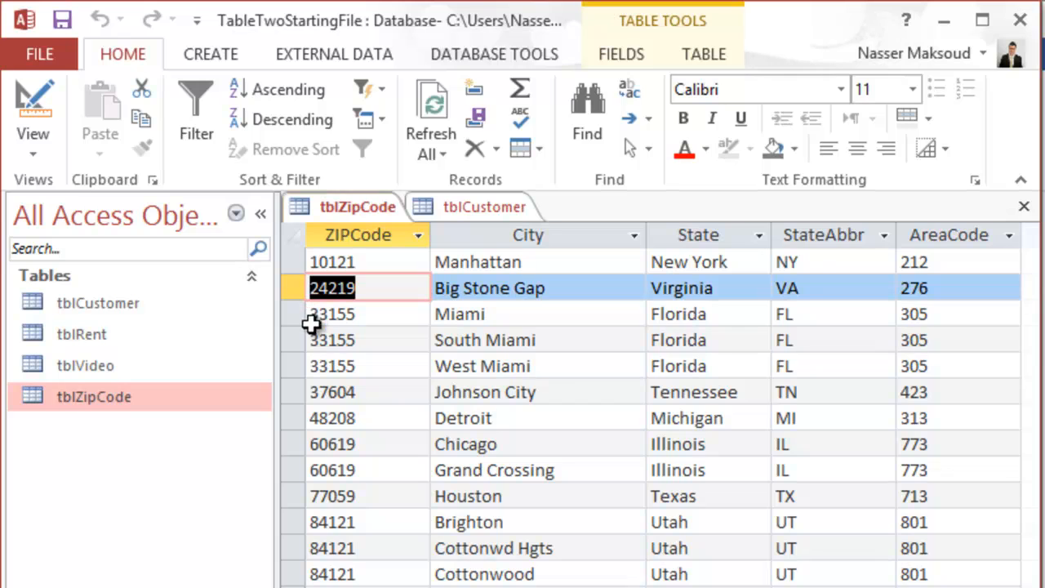
# Step: Delete the duplicate 33155 records for South Miami and West Miami and the duplicate 60619 record for Grand Crossing
pyautogui.moveTo(295, 341); pyautogui.dragTo(295, 367)
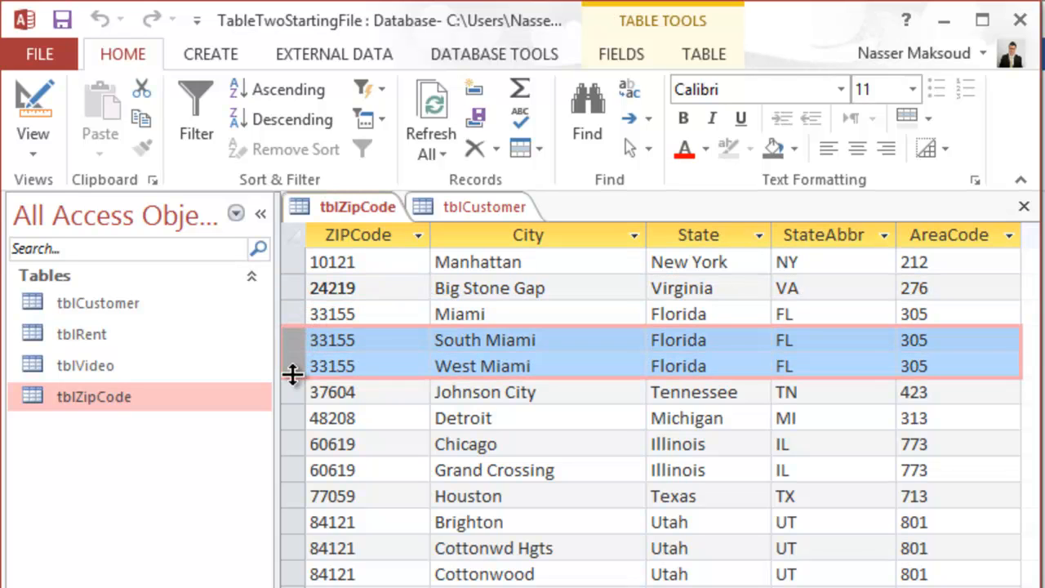
pyautogui.press('Delete')
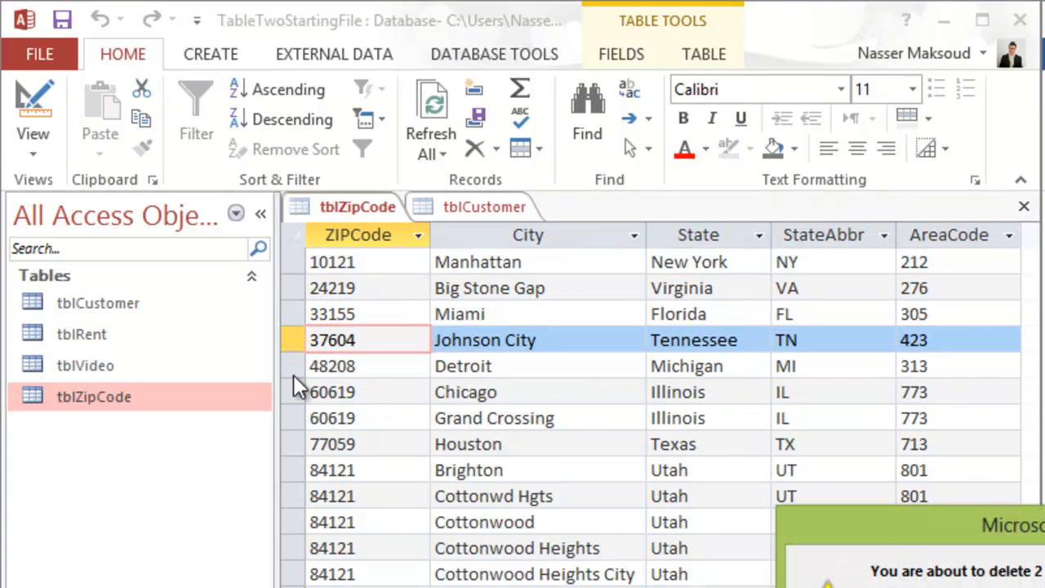
pyautogui.press('Return')
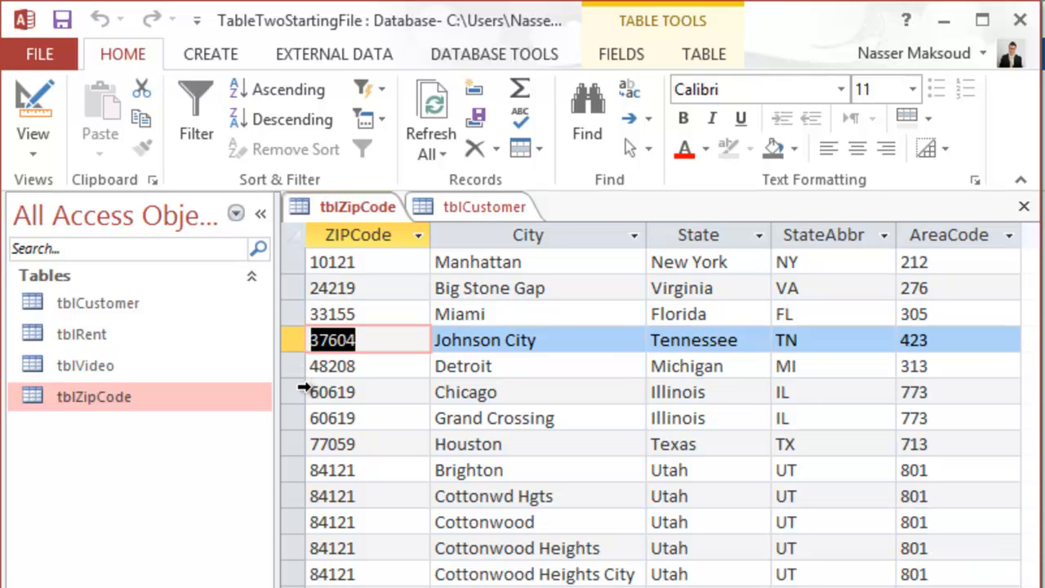
pyautogui.click(297, 419)
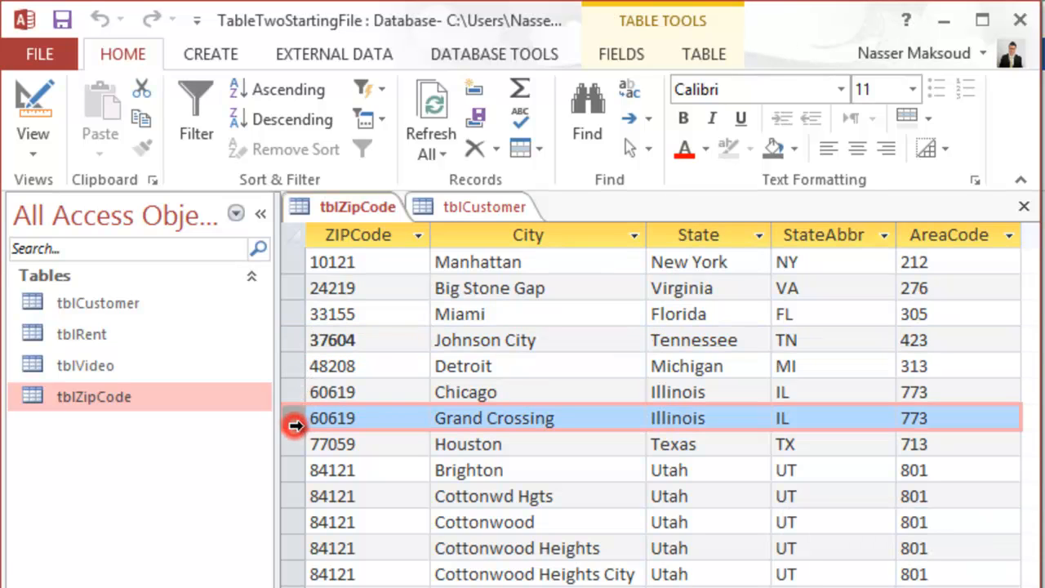
pyautogui.press('Delete')
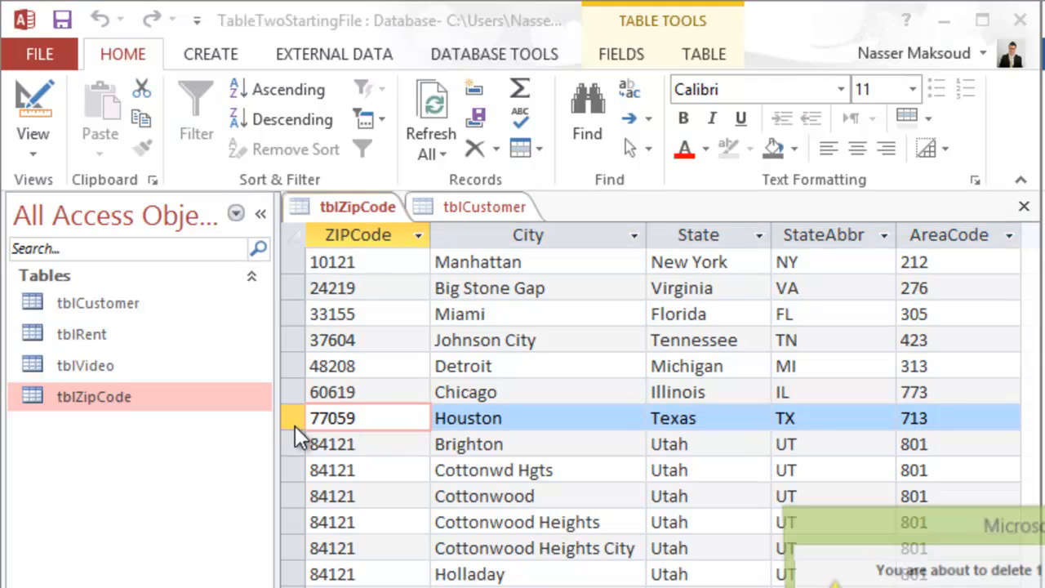
pyautogui.press('Return')
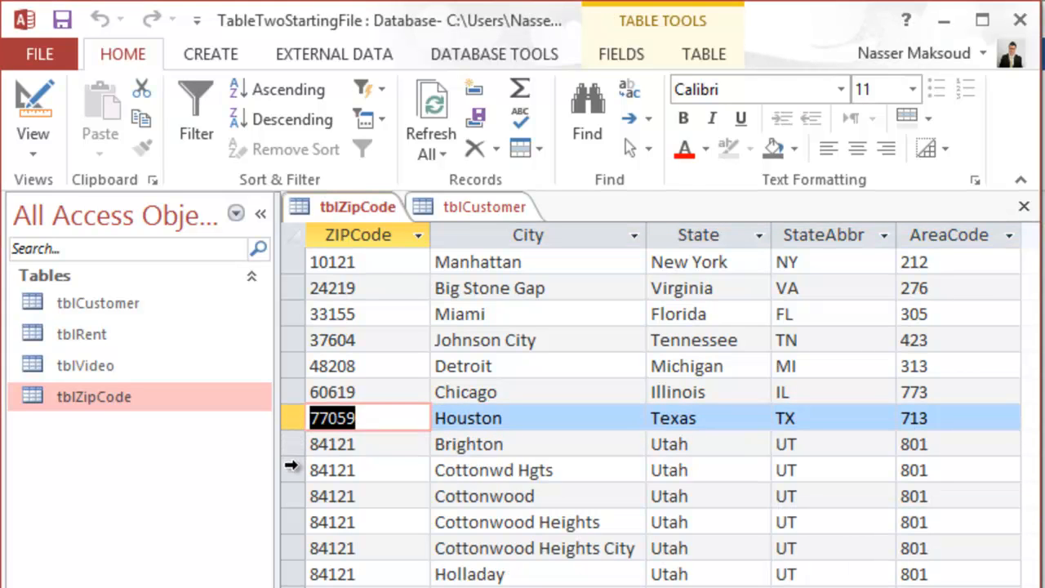
# Step: Delete the duplicate 84121 records from Cottonwd Hgts through Solitude and the duplicate 90064 record for Rancho Park
pyautogui.moveTo(291, 471); pyautogui.dragTo(281, 587)
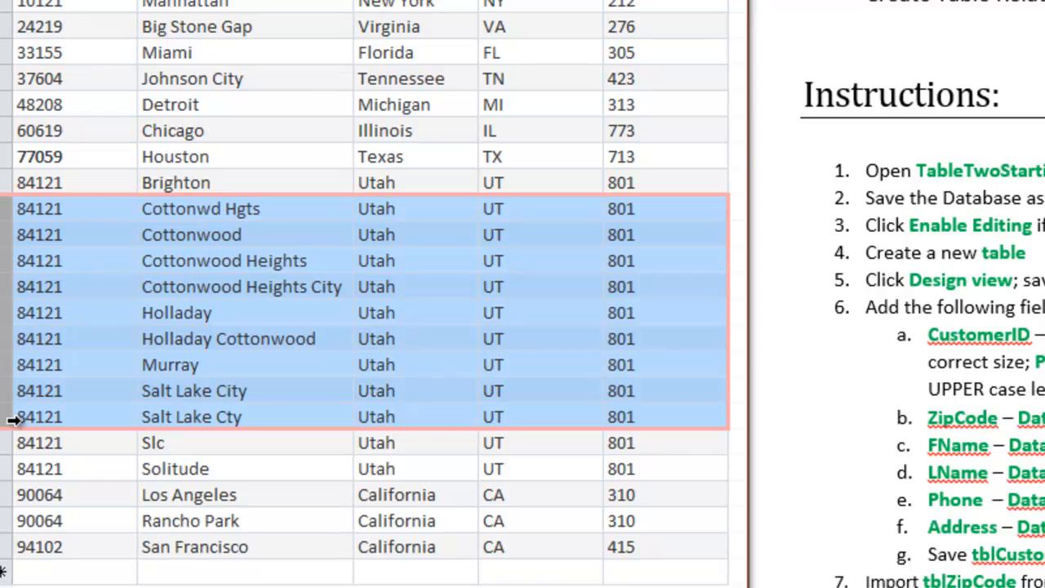
pyautogui.moveTo(13, 419); pyautogui.dragTo(20, 475)
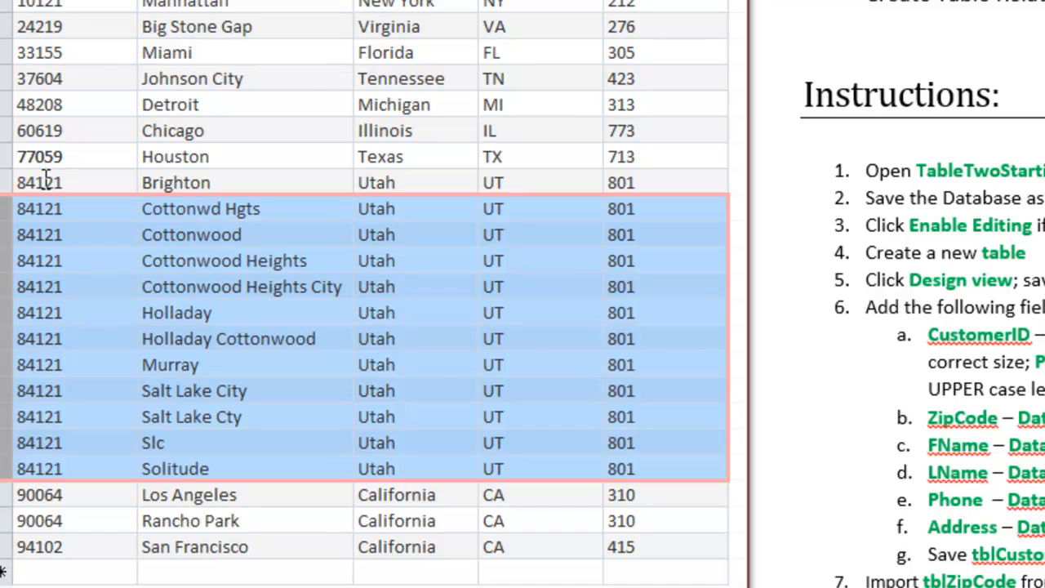
pyautogui.press('Delete')
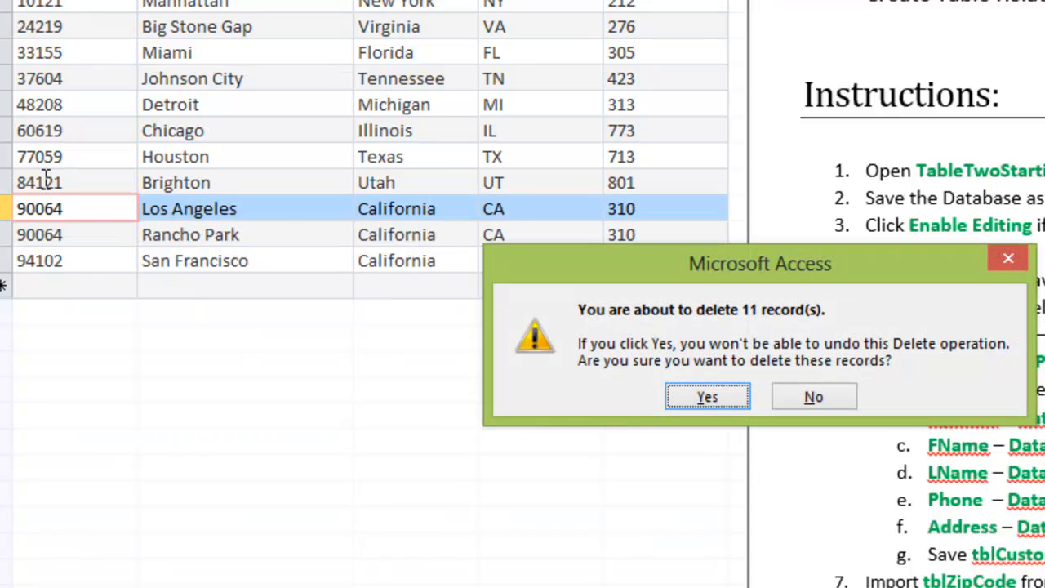
pyautogui.press('Return')
pyautogui.click(6, 234)
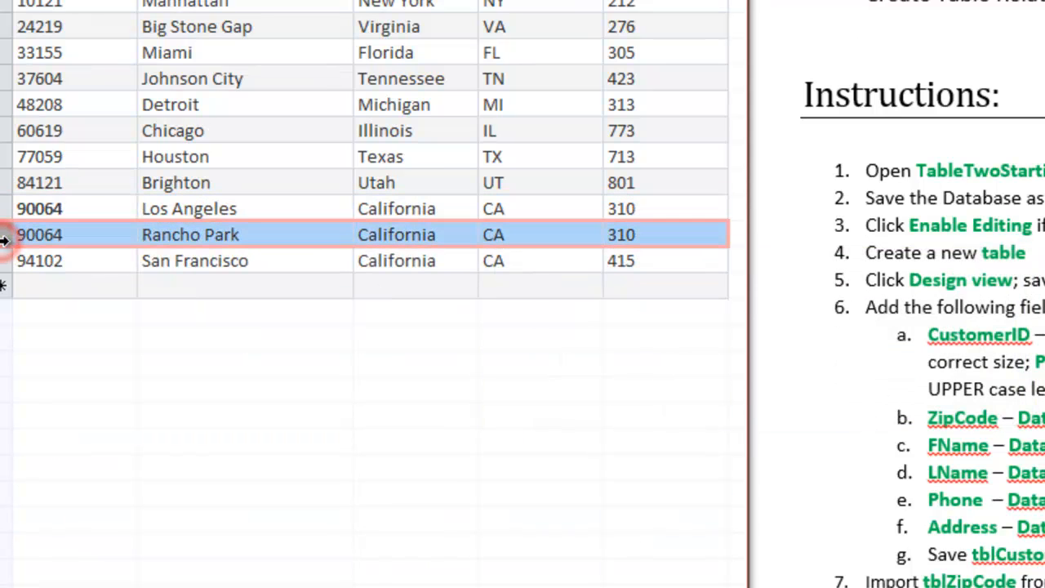
pyautogui.press('Delete')
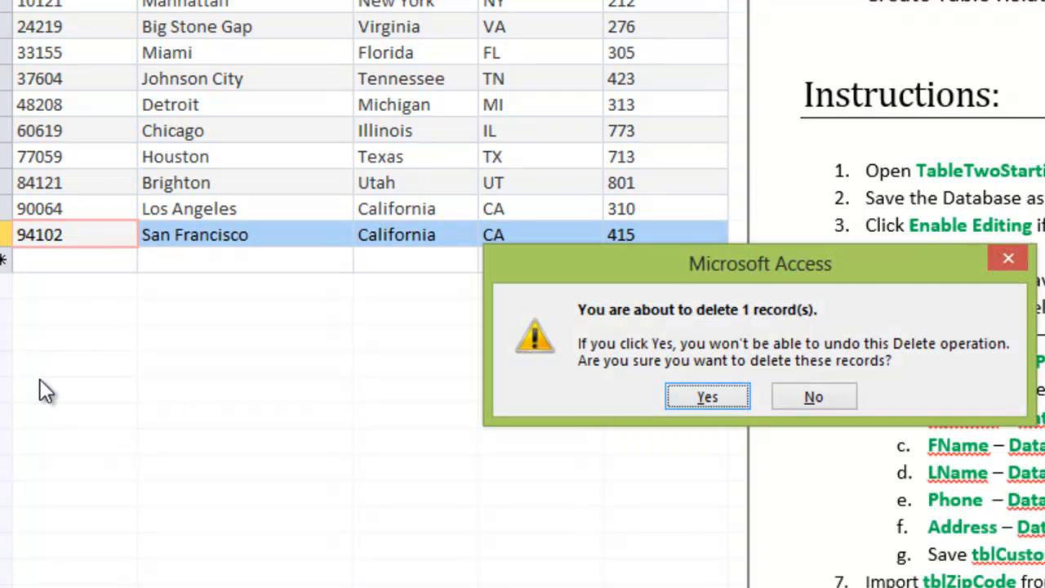
pyautogui.press('Return')
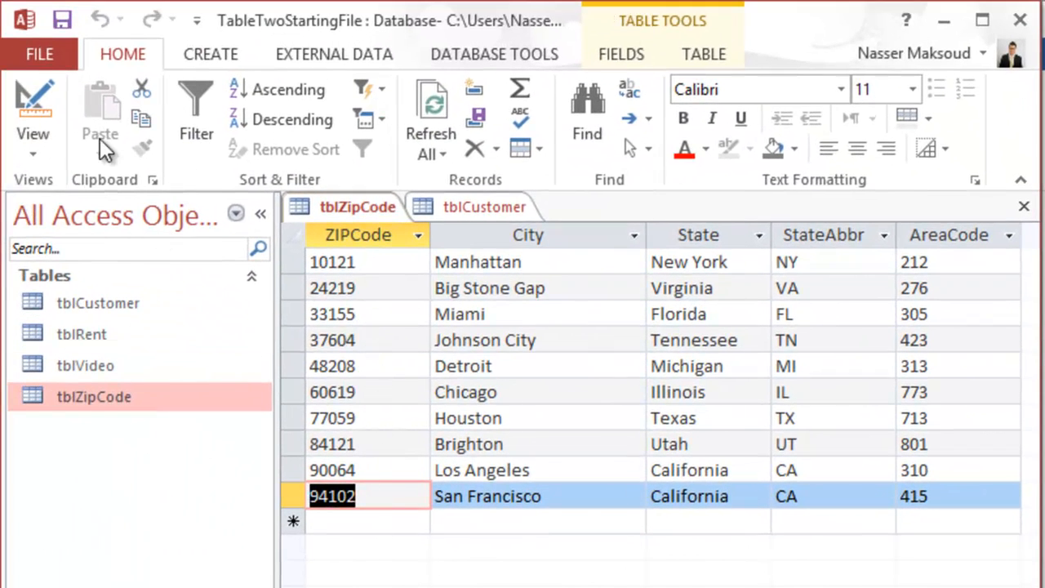
# Step: Set ZIPCode as the primary key of tblZipCode in Design View and save the table
pyautogui.click(33, 94)
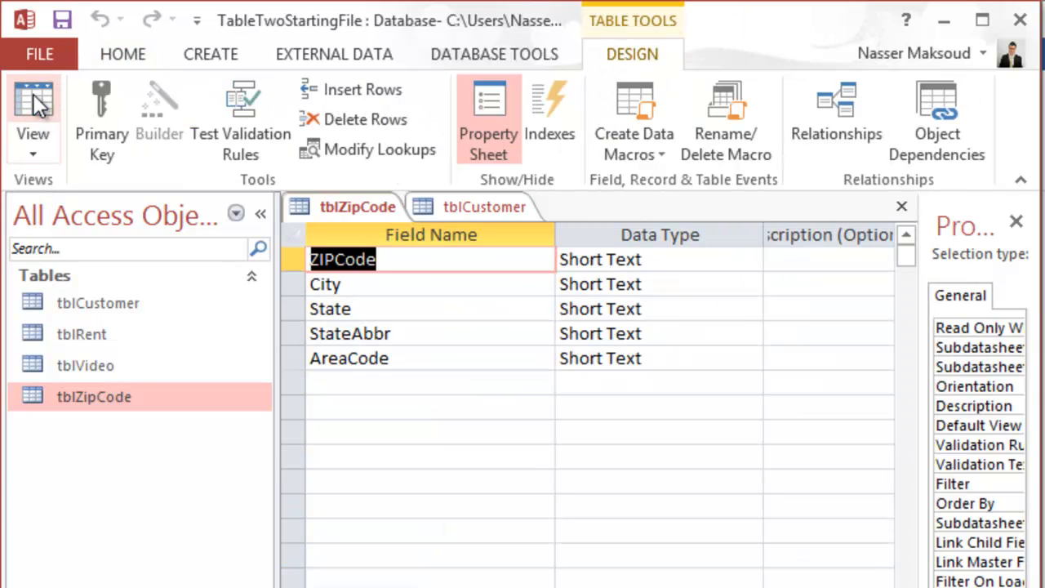
pyautogui.click(296, 258)
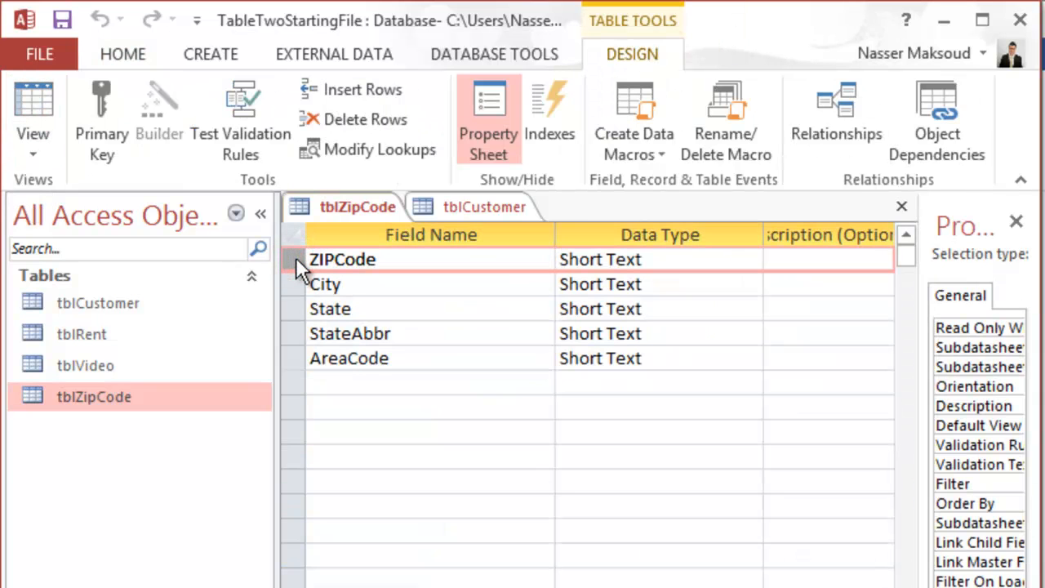
pyautogui.click(104, 106)
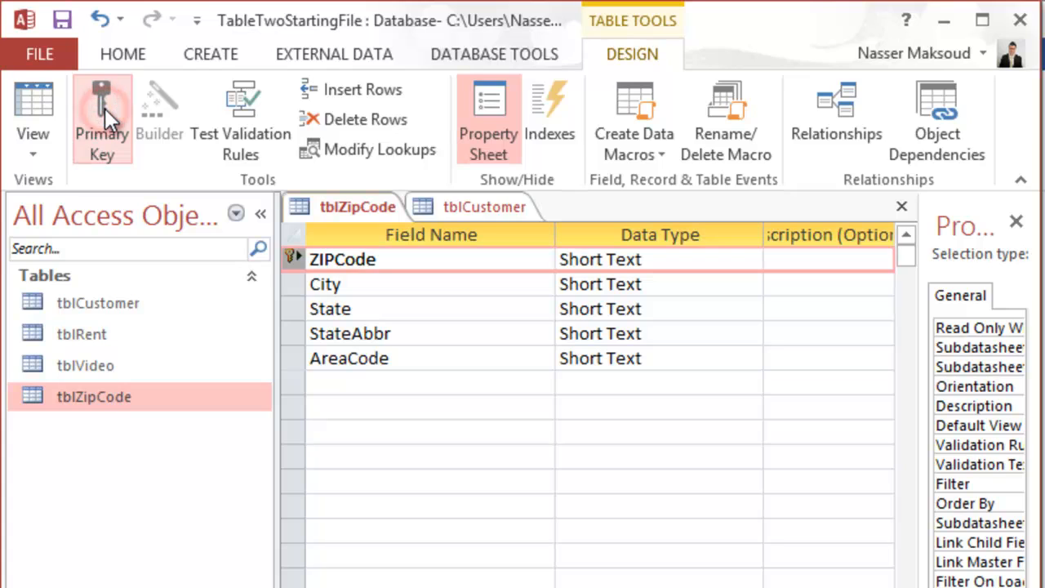
pyautogui.click(62, 22)
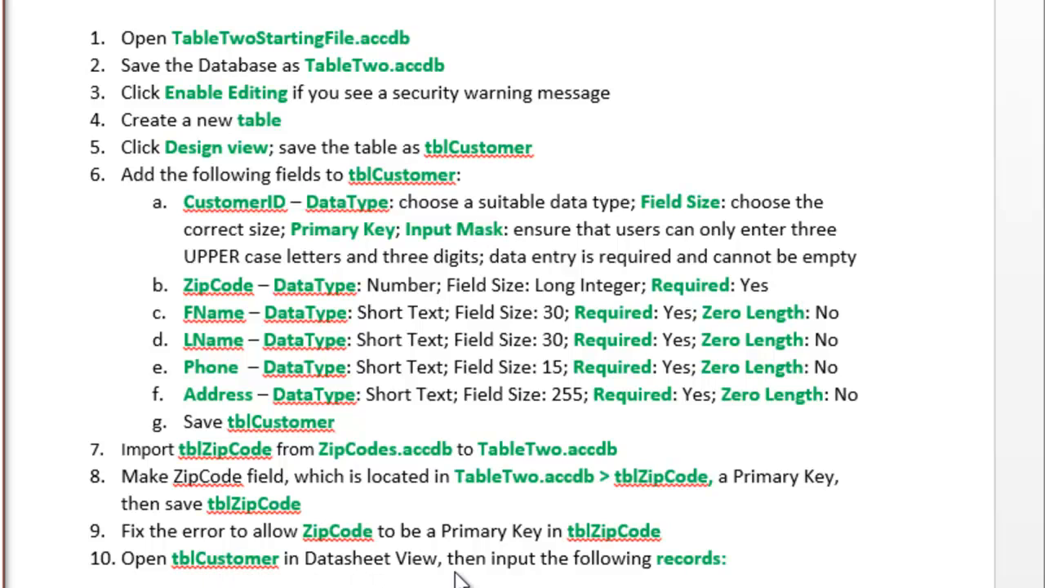
# Step: Review the customer records that instruction 10 of the assignment document asks to enter in tblCustomer
pyautogui.click(801, 354)
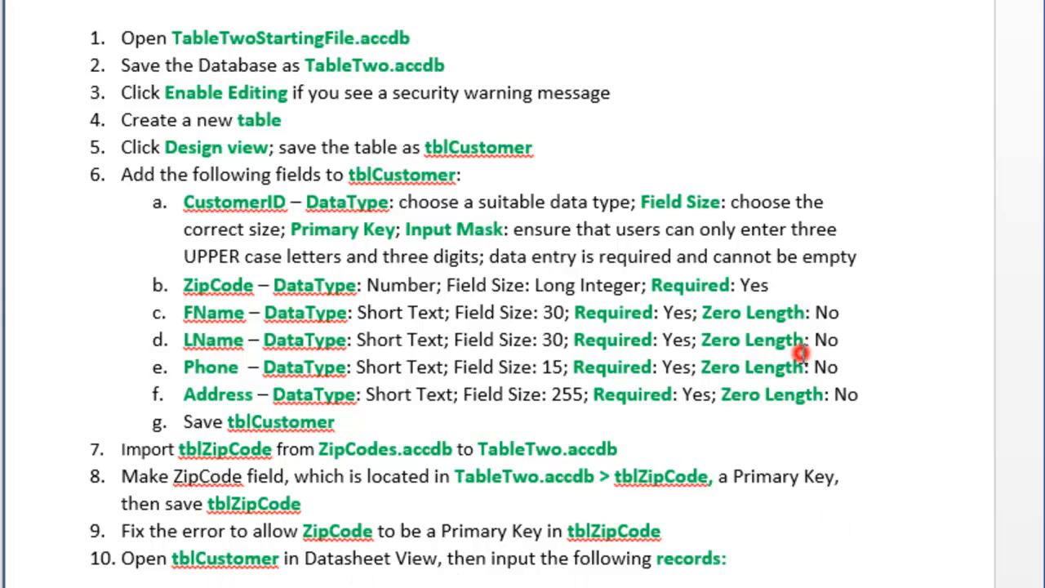
pyautogui.moveTo(1037, 89); pyautogui.dragTo(1036, 302)
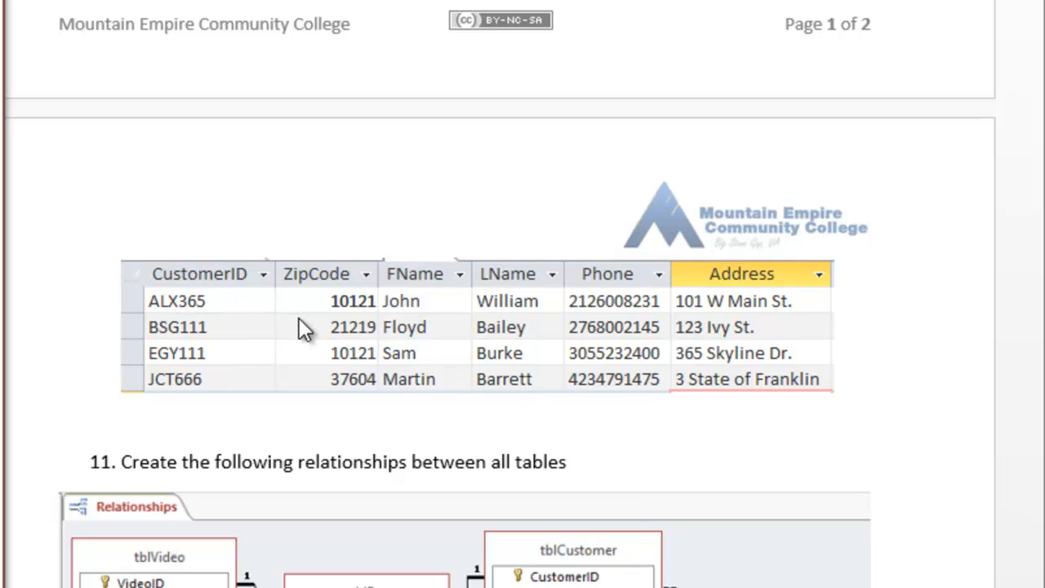
pyautogui.click(324, 324)
pyautogui.click(323, 325)
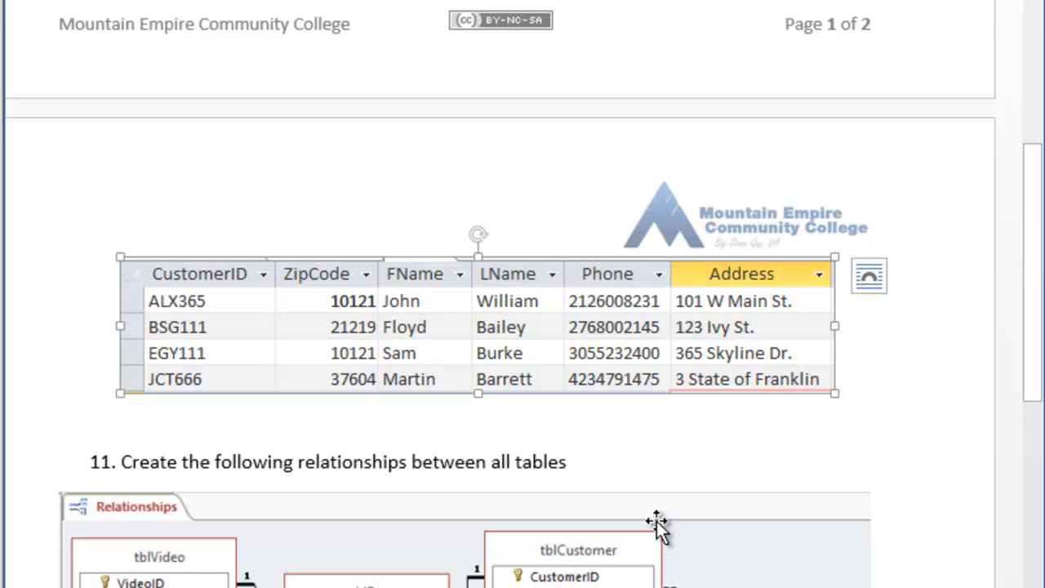
# Step: Paste the four customer records from the assignment document into the empty tblCustomer datasheet in Access
pyautogui.moveTo(1044, 1)
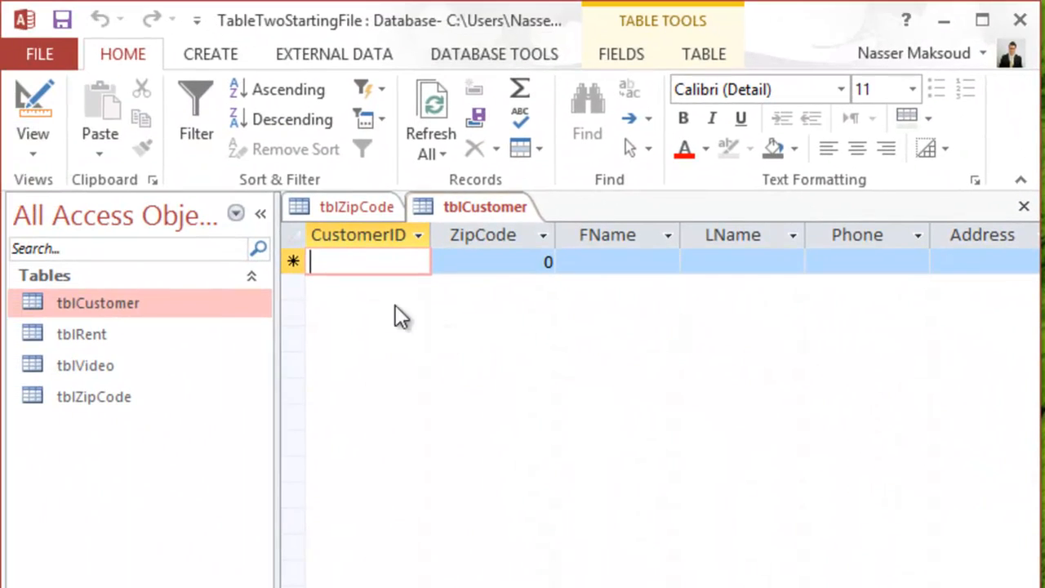
pyautogui.click(291, 234)
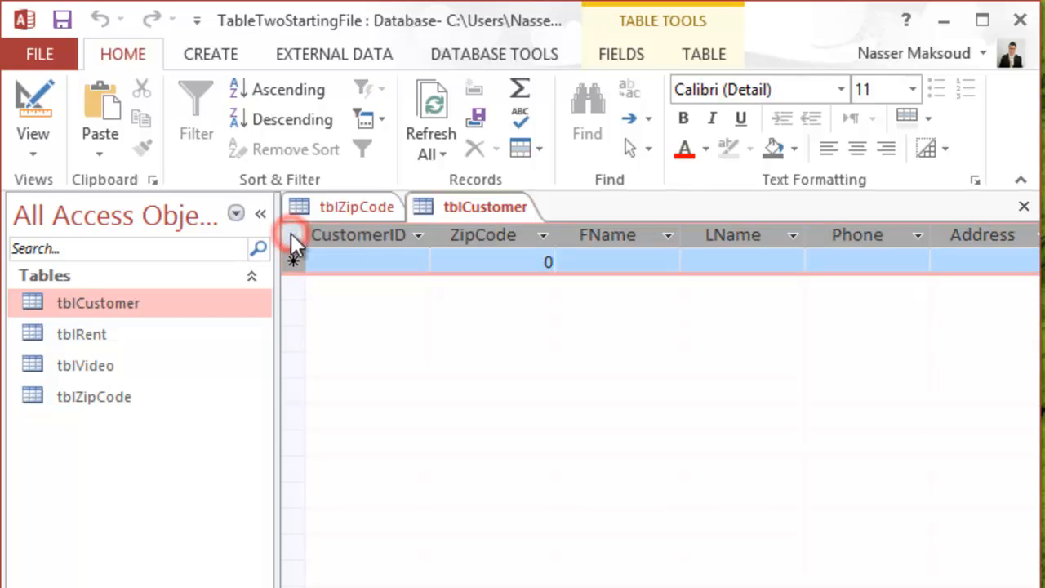
pyautogui.hotkey('ctrl', 'v')
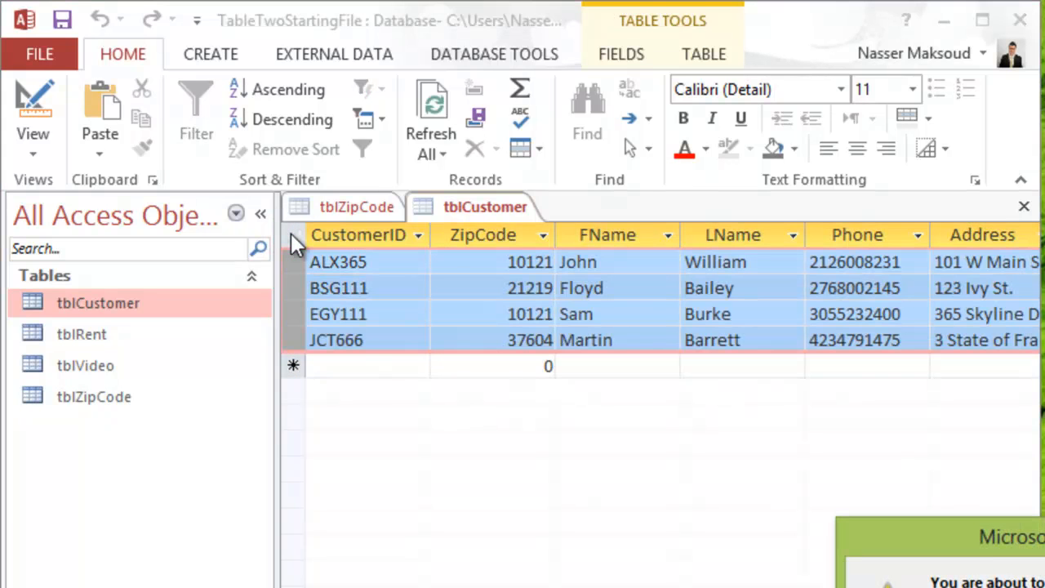
pyautogui.press('Return')
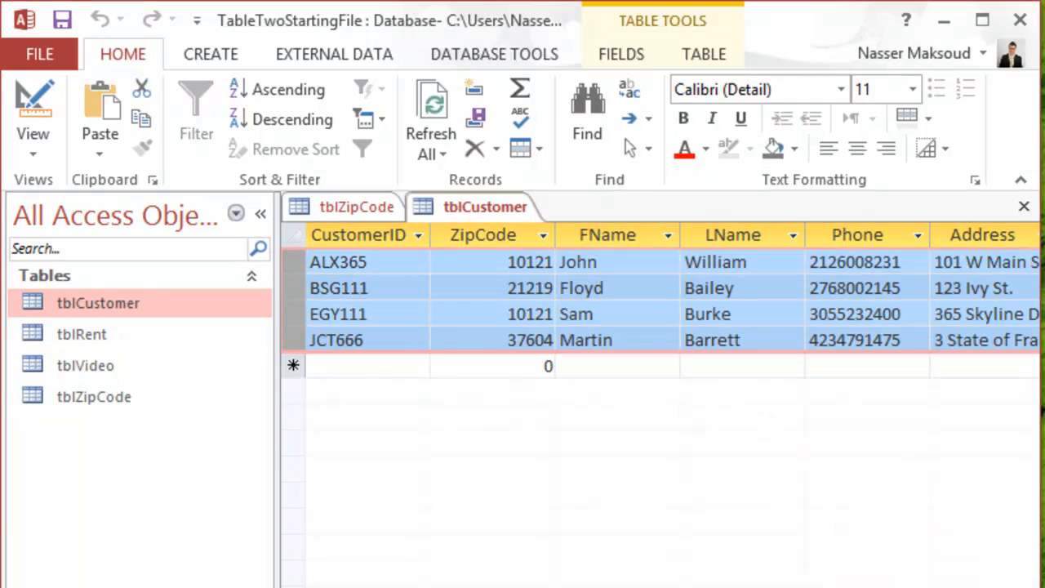
# Step: Open the Relationships window and relate VideoID in tblVideo to VideoID in tblRent with referential integrity enforced
pyautogui.hotkey('alt', 'Tab')
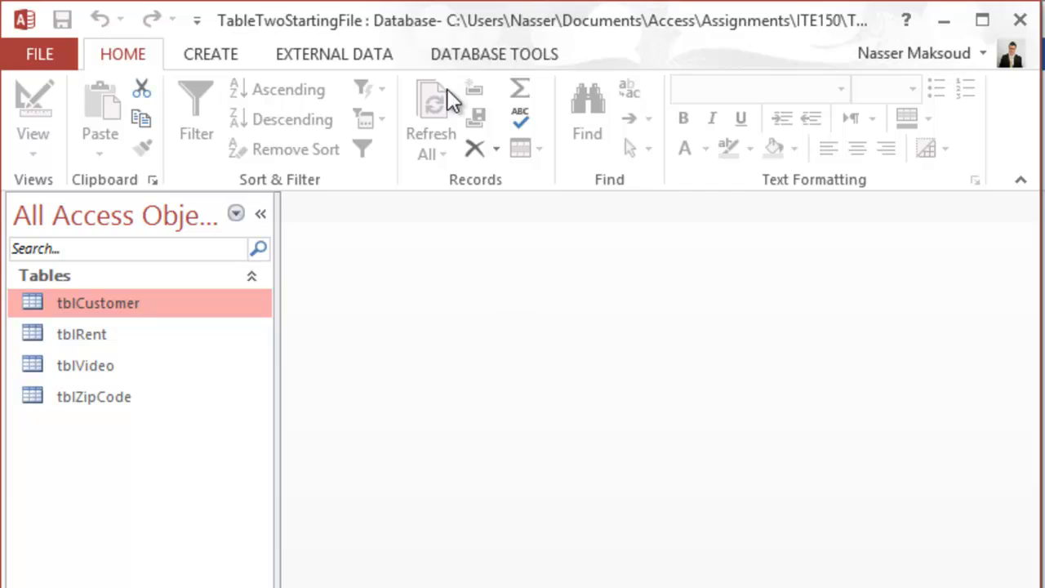
pyautogui.click(455, 49)
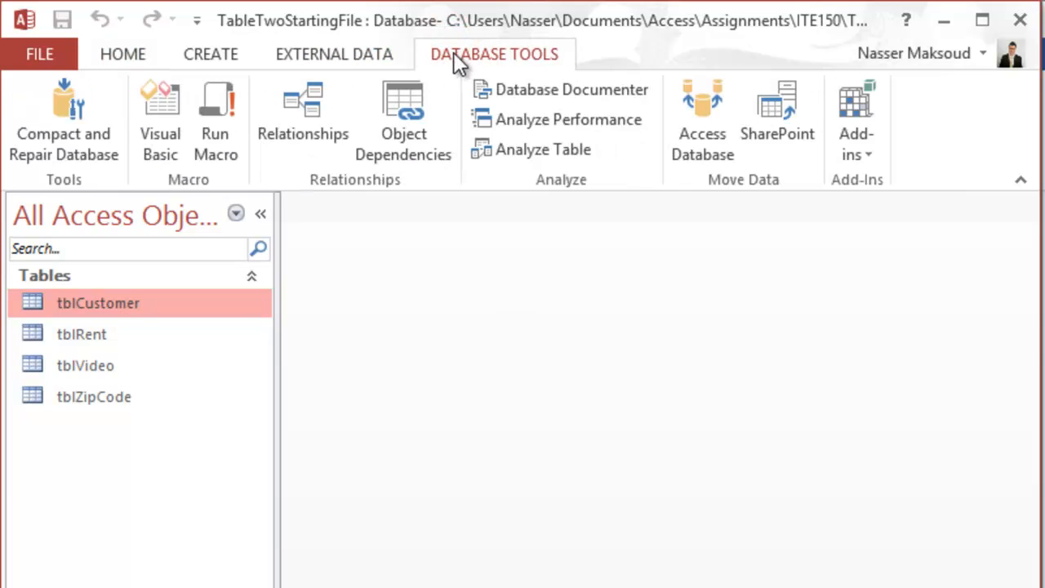
pyautogui.click(325, 100)
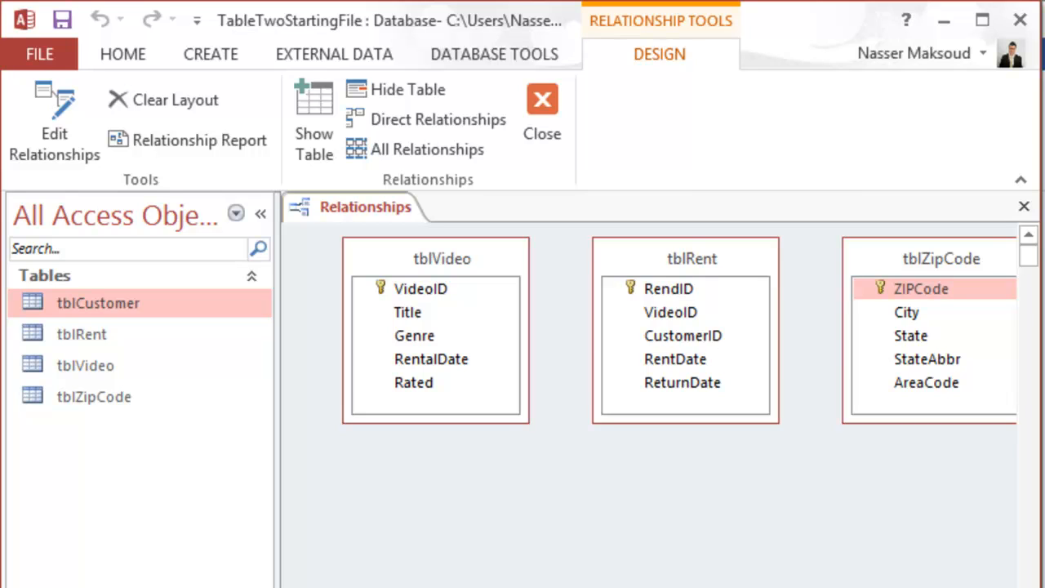
pyautogui.click(422, 290)
pyautogui.moveTo(422, 290); pyautogui.dragTo(663, 320)
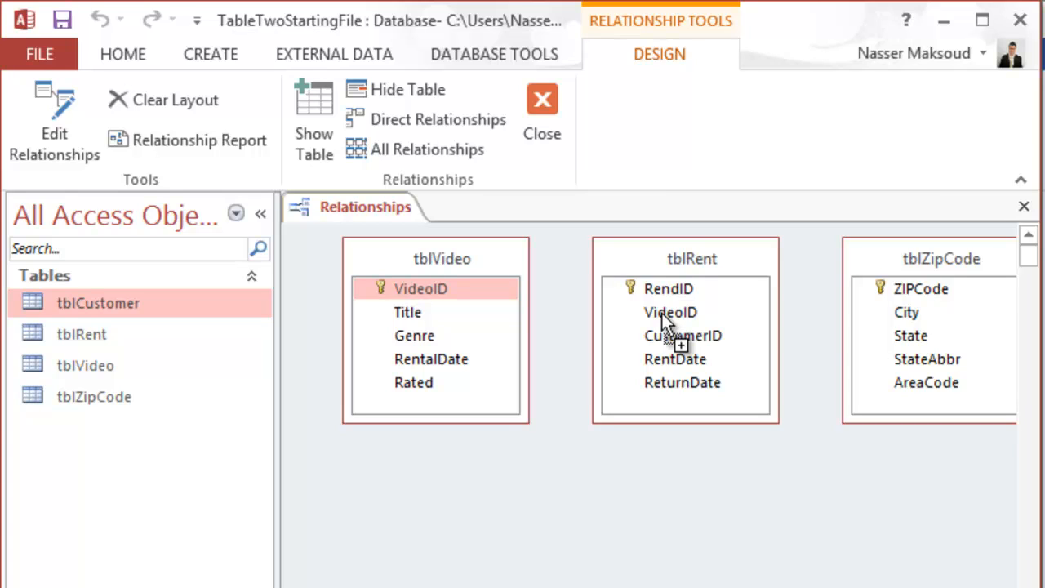
pyautogui.moveTo(661, 312); pyautogui.dragTo(662, 312)
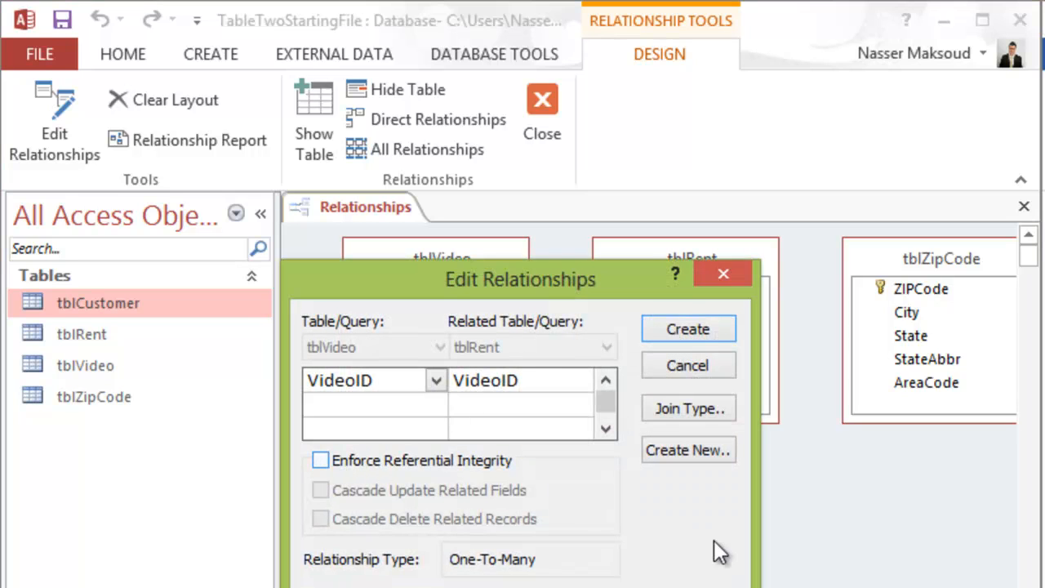
pyautogui.click(319, 460)
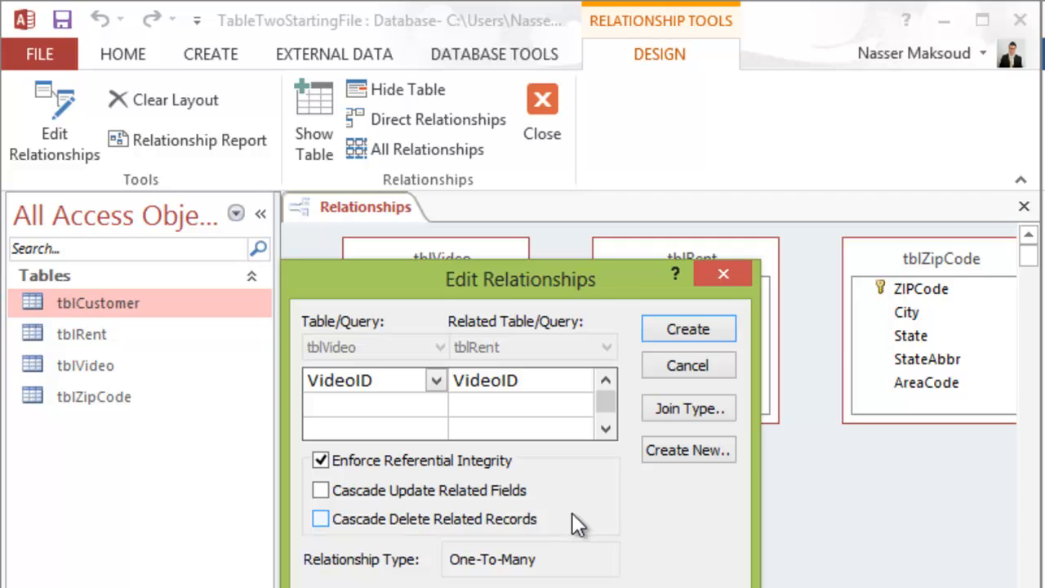
pyautogui.click(689, 328)
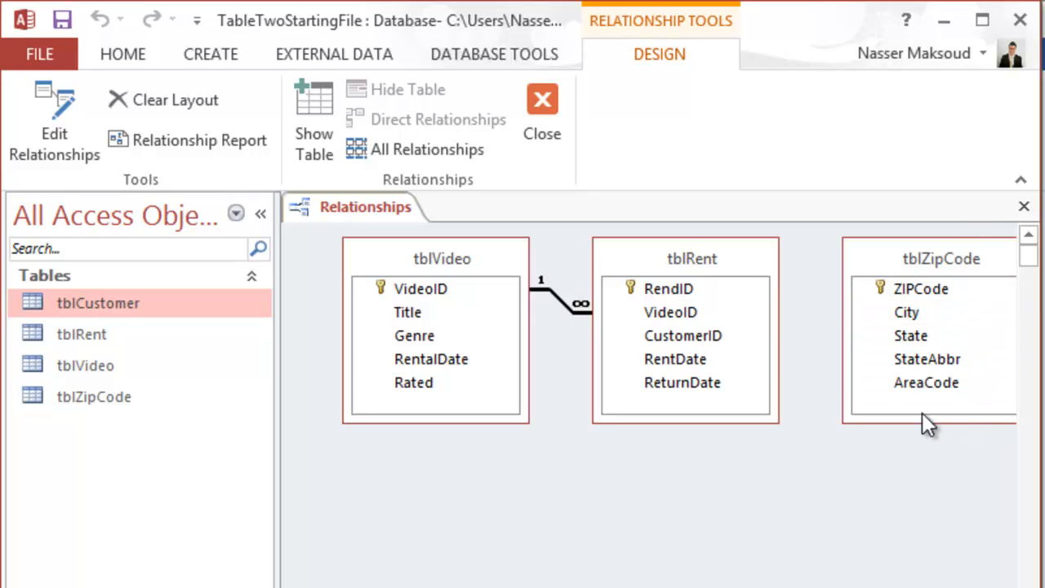
# Step: Move tblZipCode below tblVideo in the relationships layout and add tblCustomer to it
pyautogui.moveTo(930, 258); pyautogui.dragTo(426, 482)
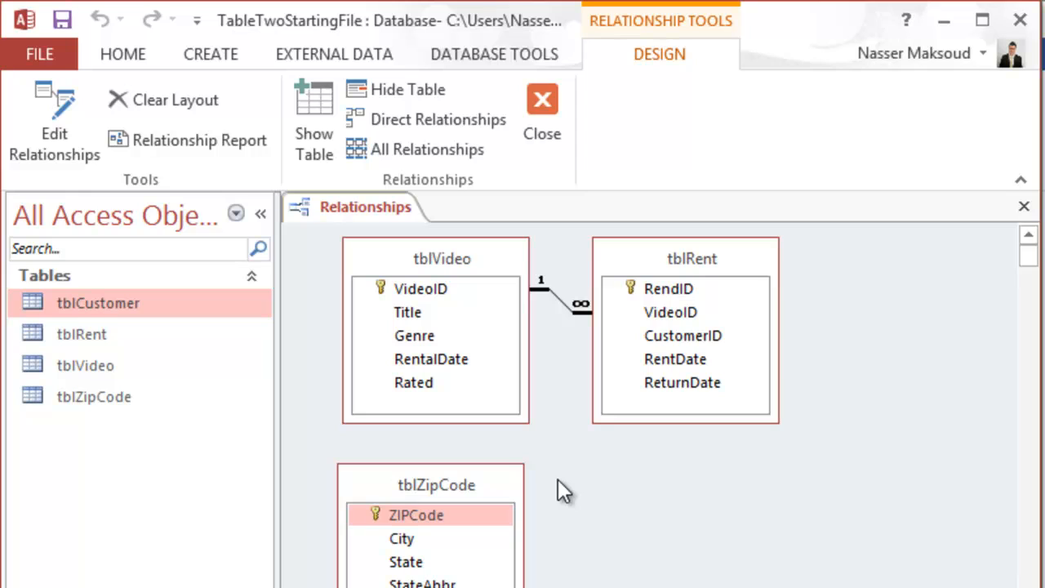
pyautogui.rightClick(666, 487)
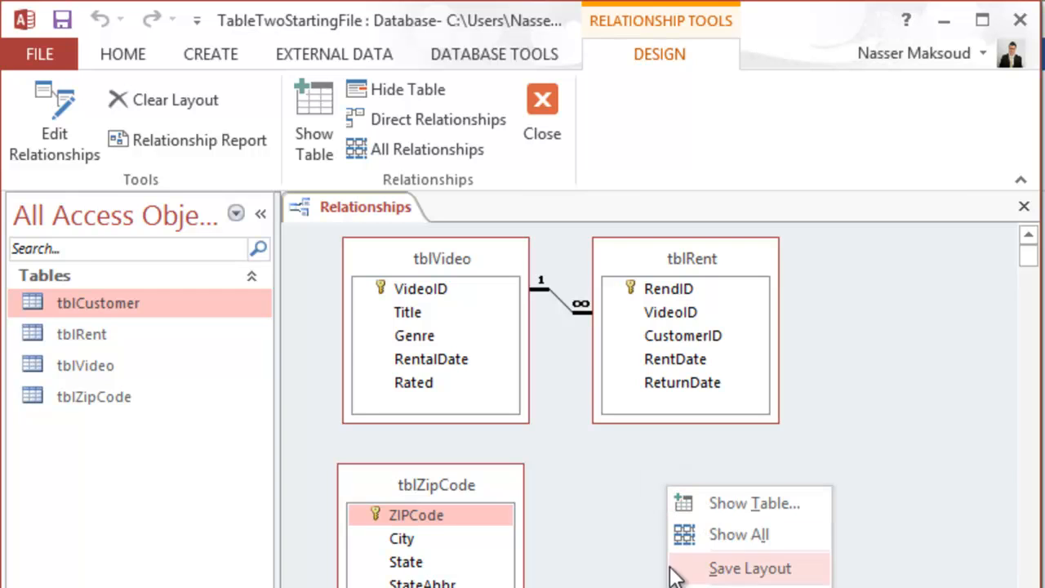
pyautogui.click(639, 519)
pyautogui.rightClick(639, 518)
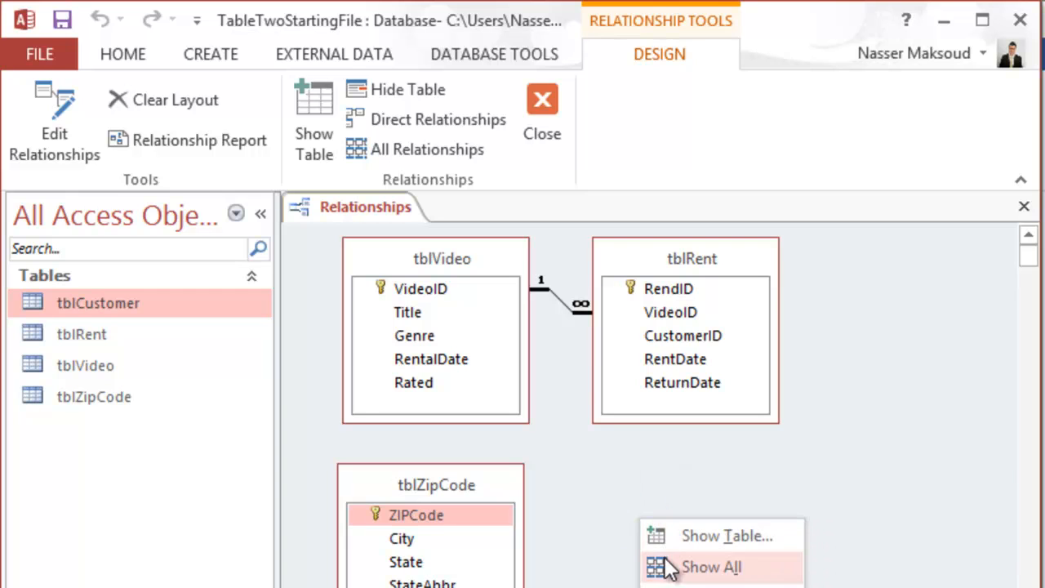
pyautogui.click(659, 531)
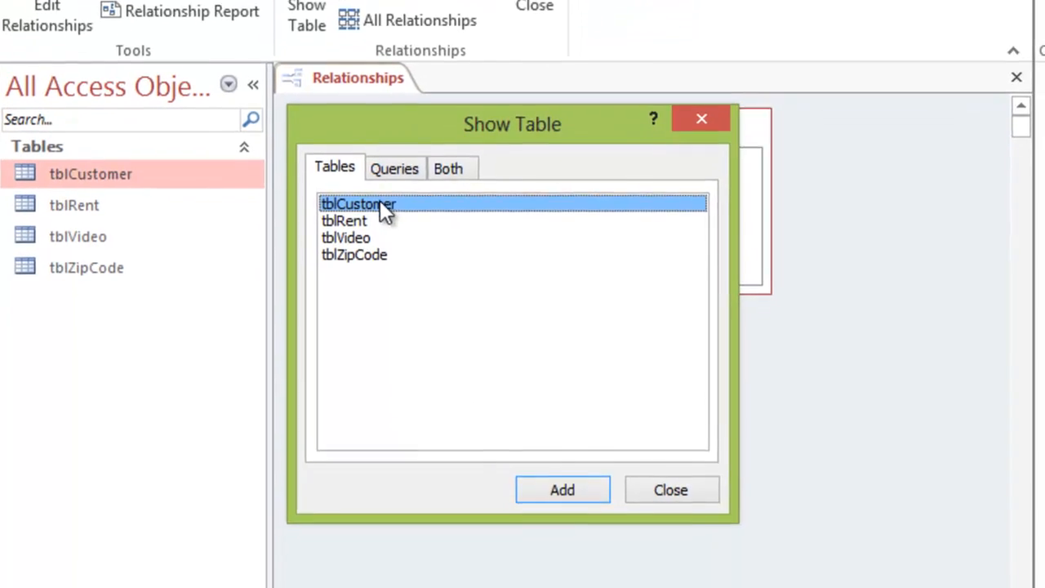
pyautogui.click(552, 459)
pyautogui.click(671, 462)
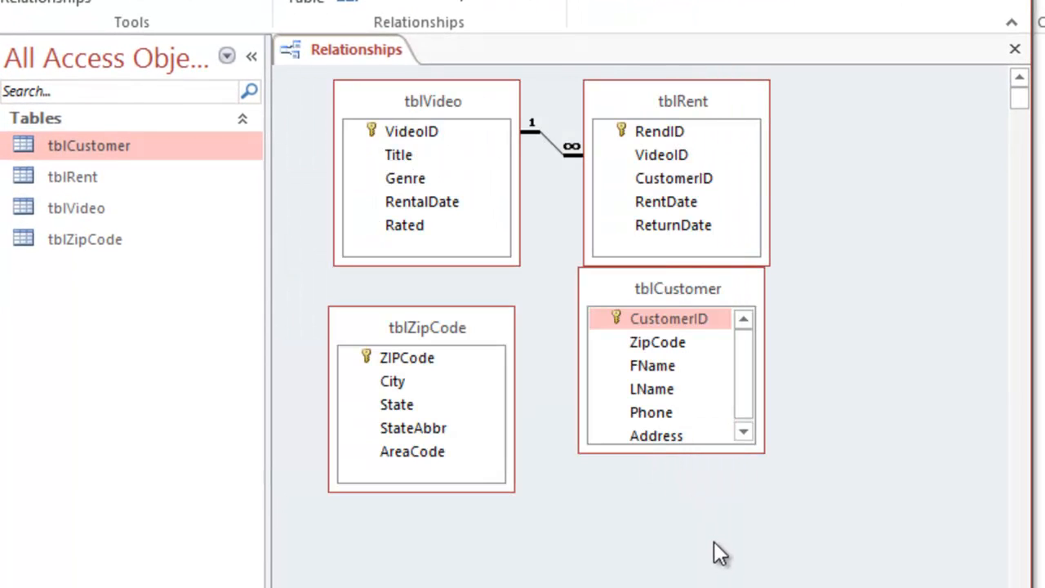
pyautogui.click(656, 288)
# Step: Try to add tblZipCode to the relationships layout again, and close the Show Table dialog
pyautogui.rightClick(654, 570)
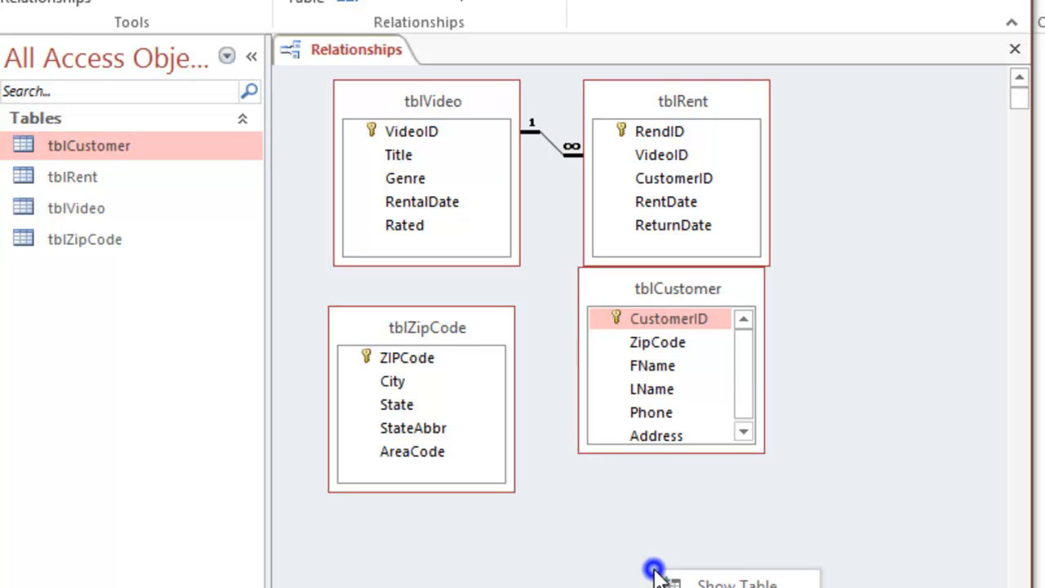
pyautogui.click(694, 583)
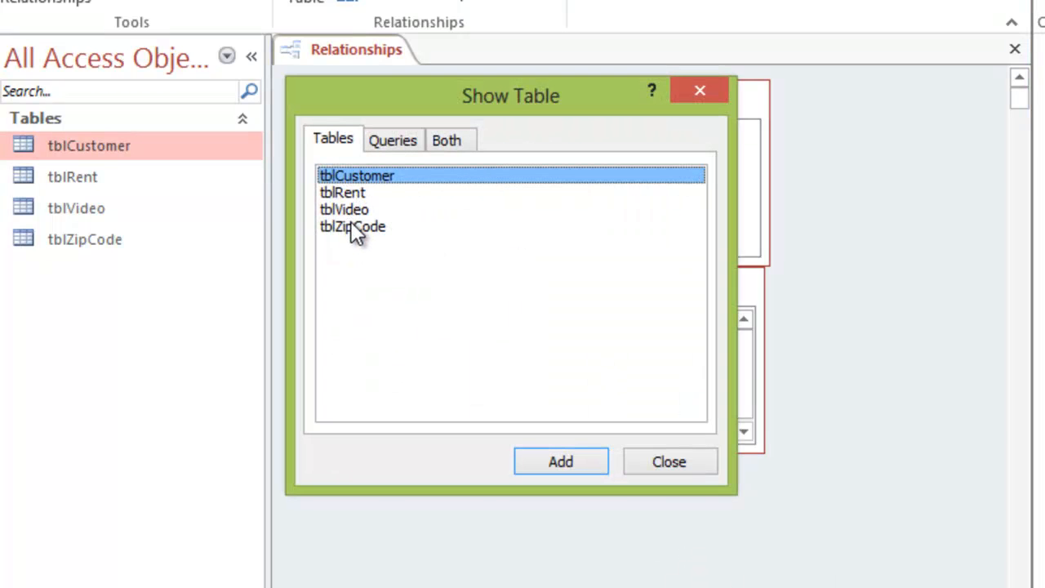
pyautogui.click(355, 229)
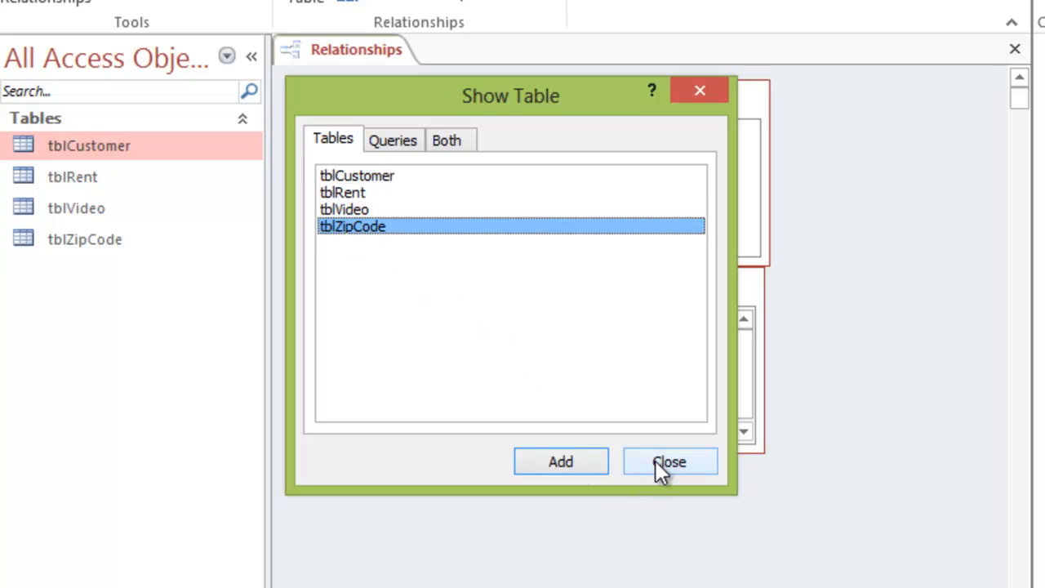
pyautogui.click(521, 462)
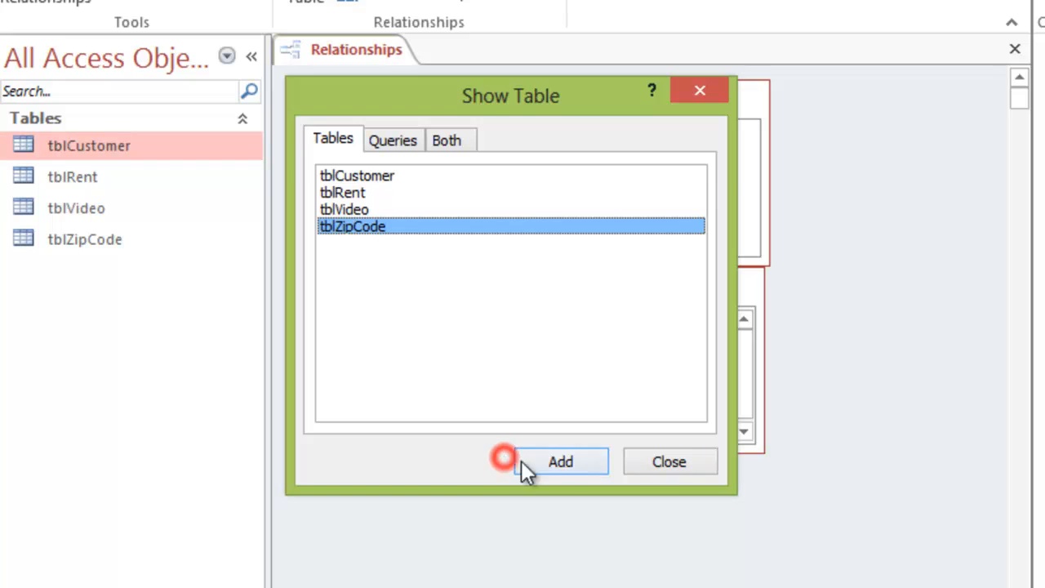
pyautogui.click(655, 468)
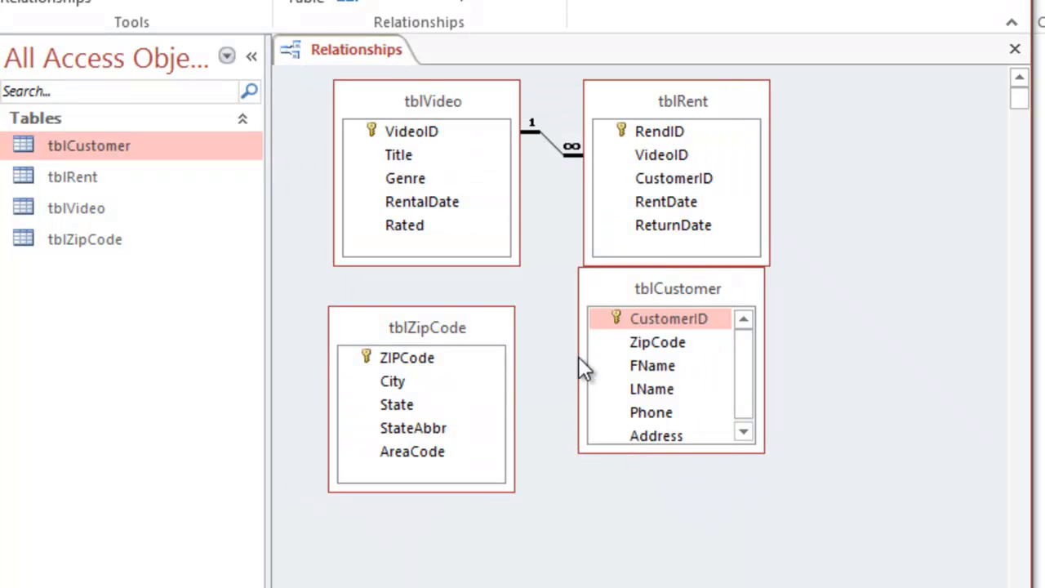
# Step: Try to relate ZIPCode in tblZipCode to ZipCode in tblCustomer with referential integrity enforced, and cancel the dialog
pyautogui.moveTo(413, 357); pyautogui.dragTo(655, 344)
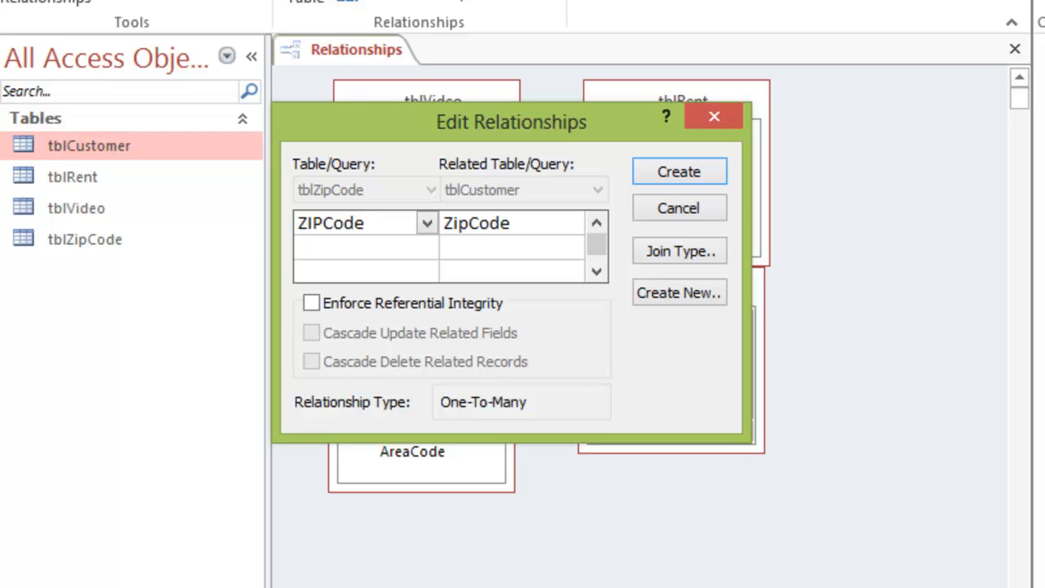
pyautogui.click(312, 304)
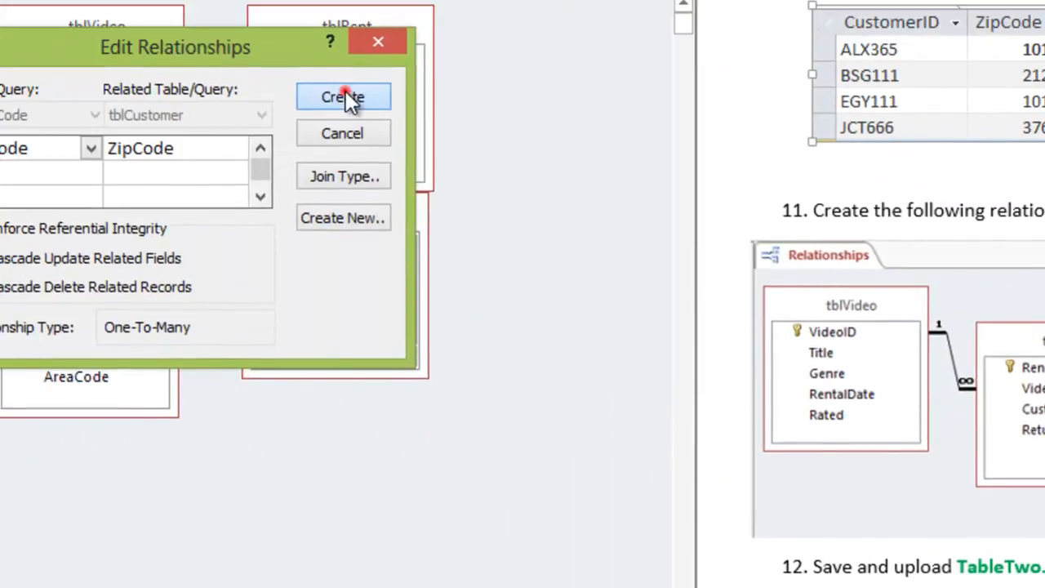
pyautogui.click(671, 155)
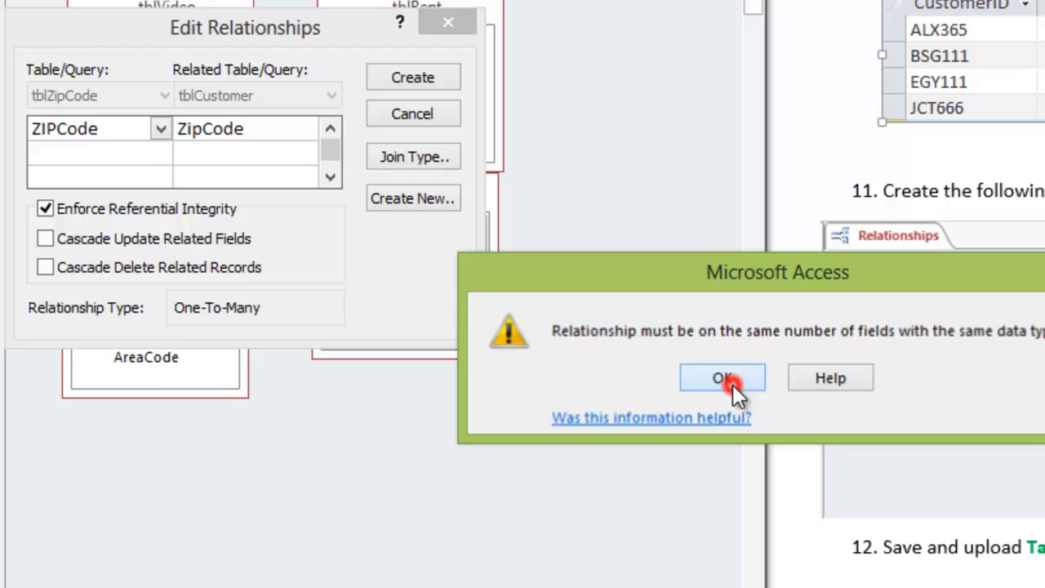
pyautogui.click(661, 322)
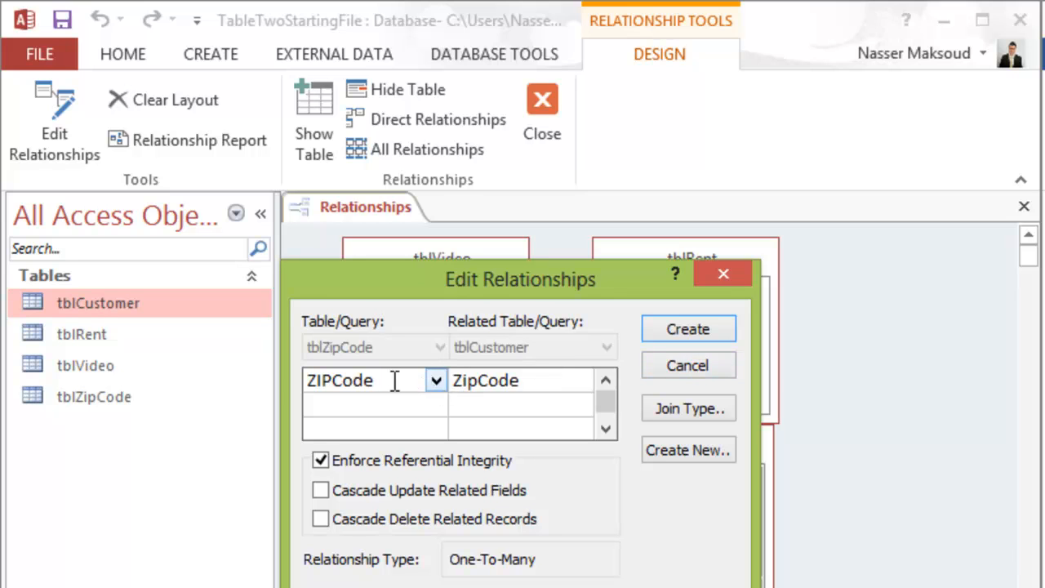
pyautogui.click(697, 366)
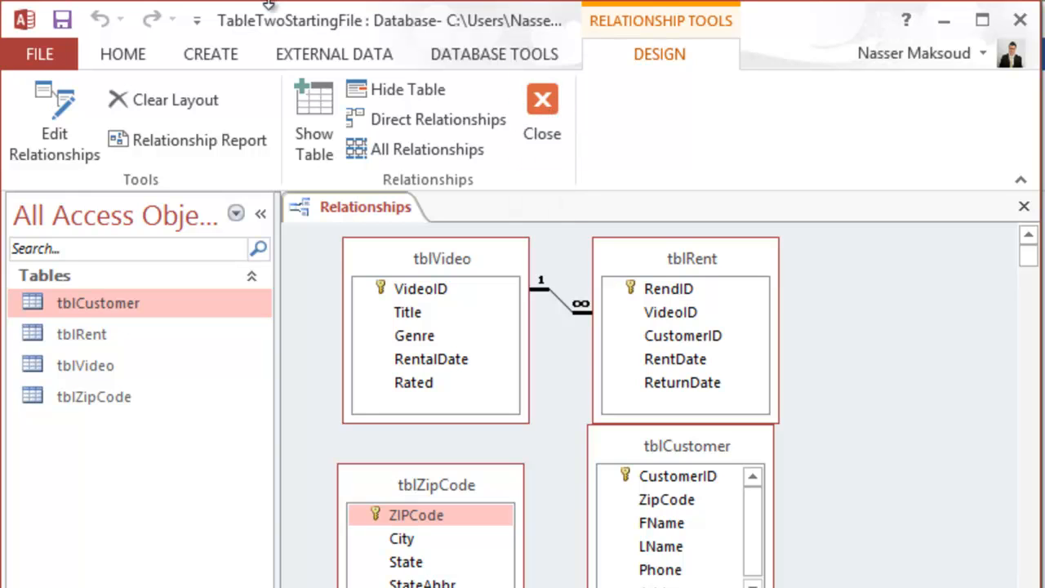
# Step: Save the relationships layout and close the Relationships window
pyautogui.click(68, 20)
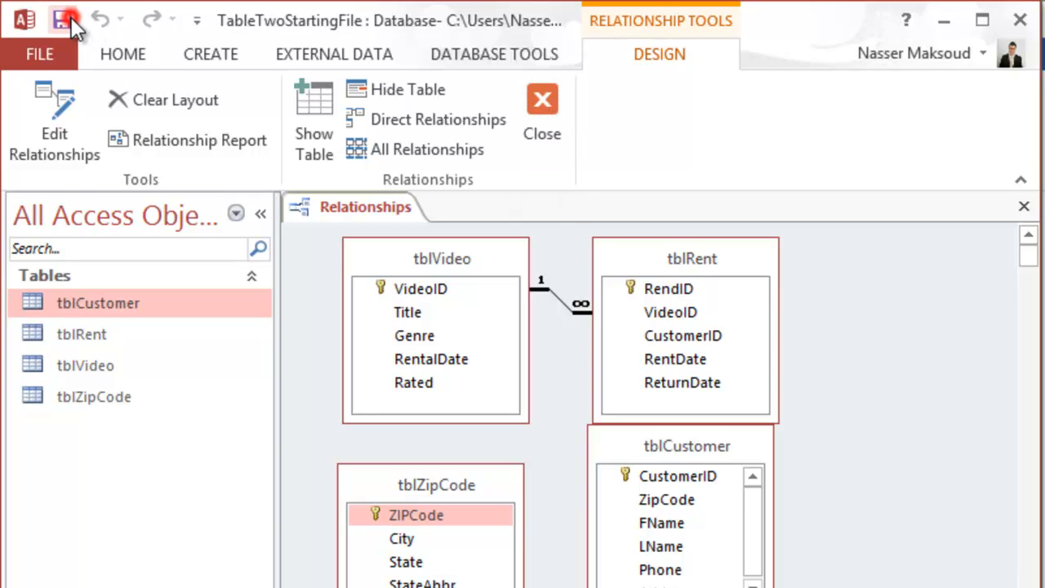
pyautogui.click(545, 123)
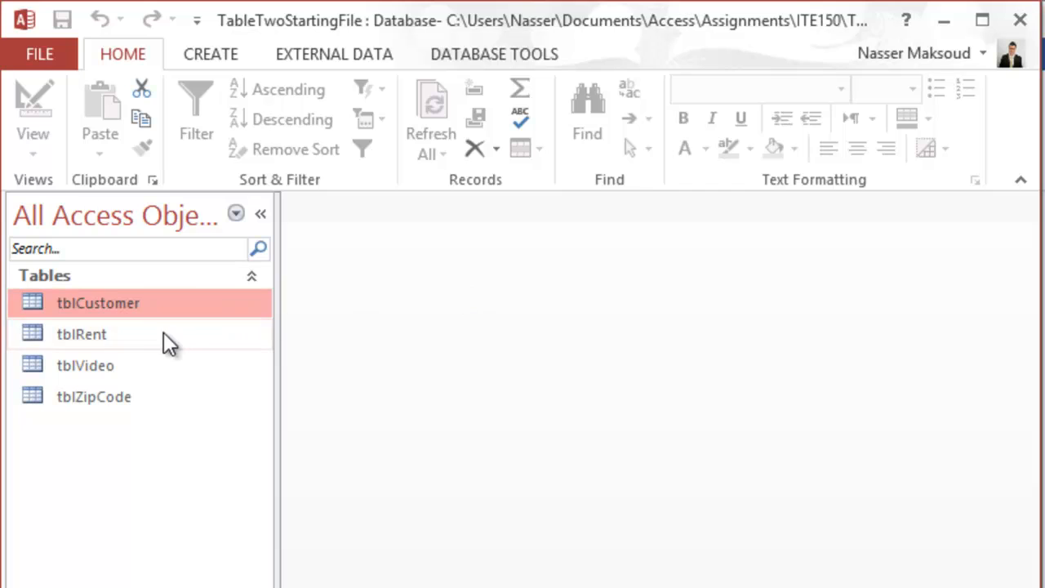
# Step: Compare the data types of ZIPCode in tblZipCode and ZipCode in tblCustomer in Design View
pyautogui.click(96, 398)
pyautogui.doubleClick(96, 399)
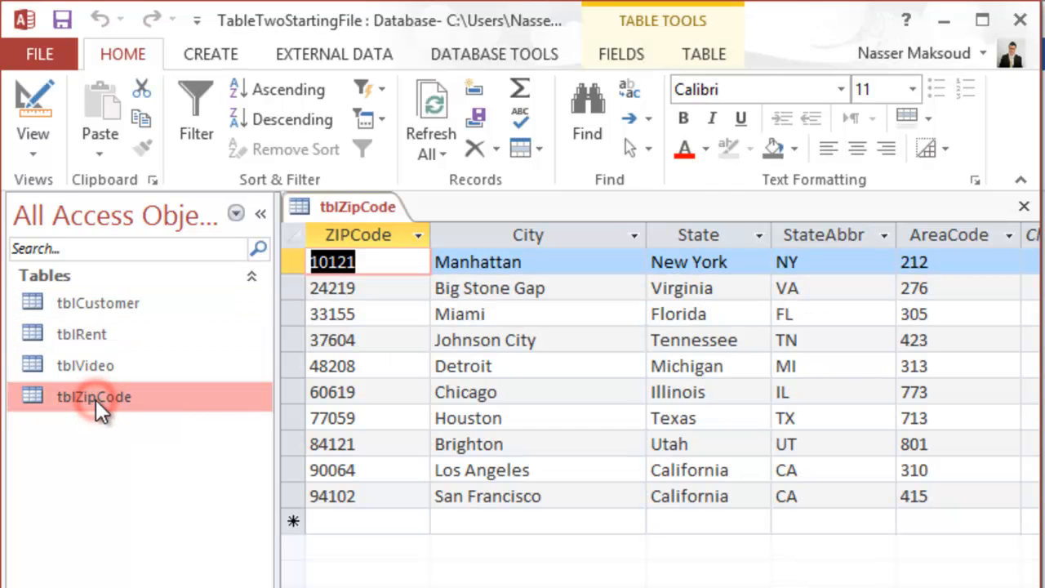
pyautogui.click(31, 106)
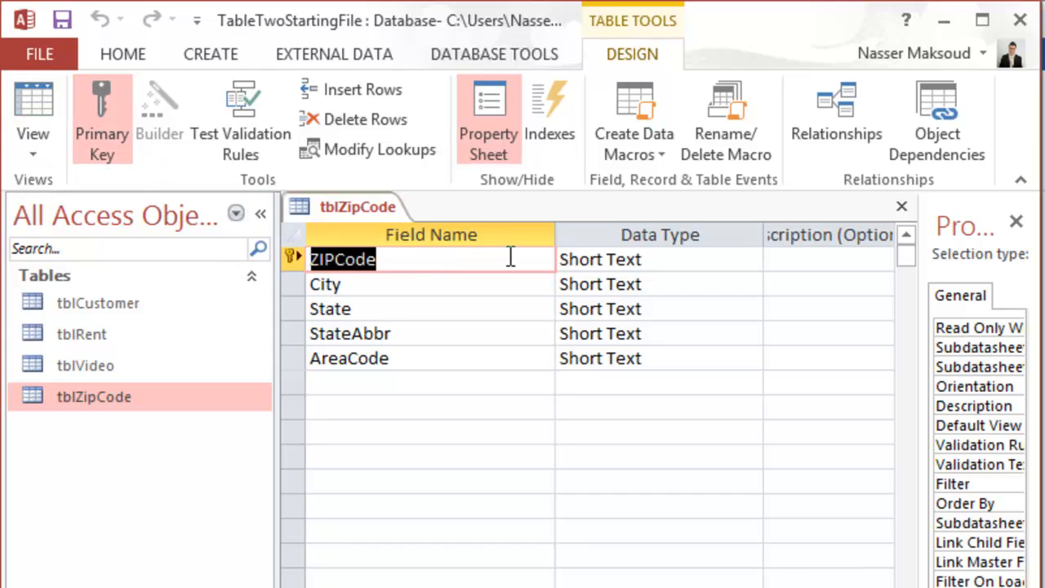
pyautogui.click(580, 259)
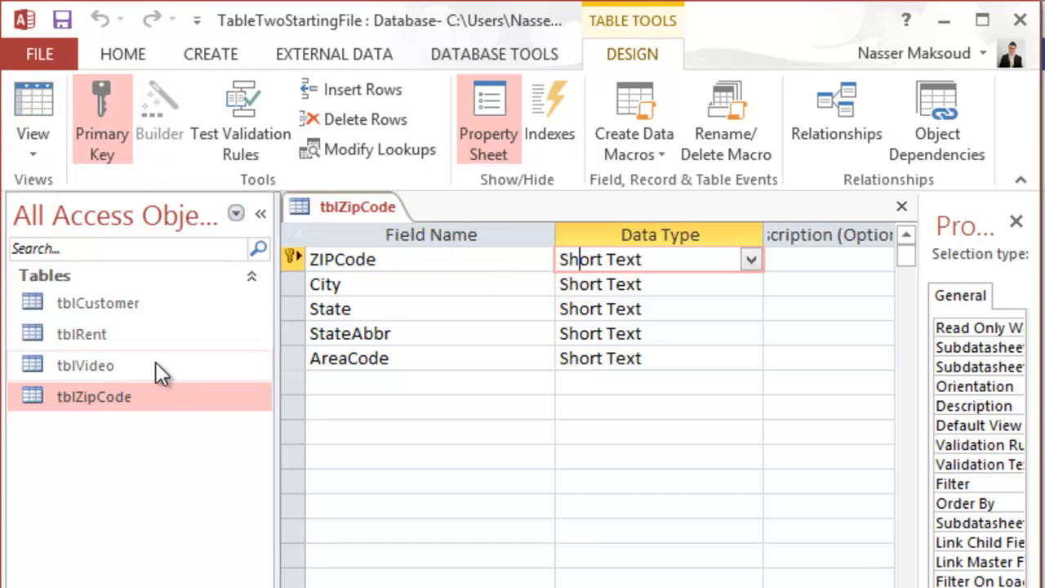
pyautogui.doubleClick(89, 302)
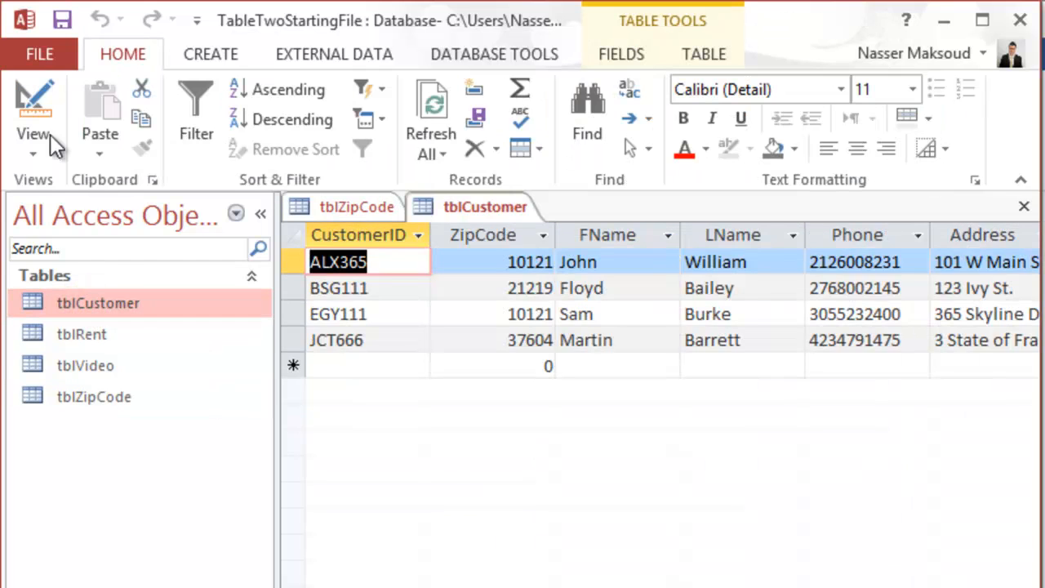
pyautogui.click(50, 134)
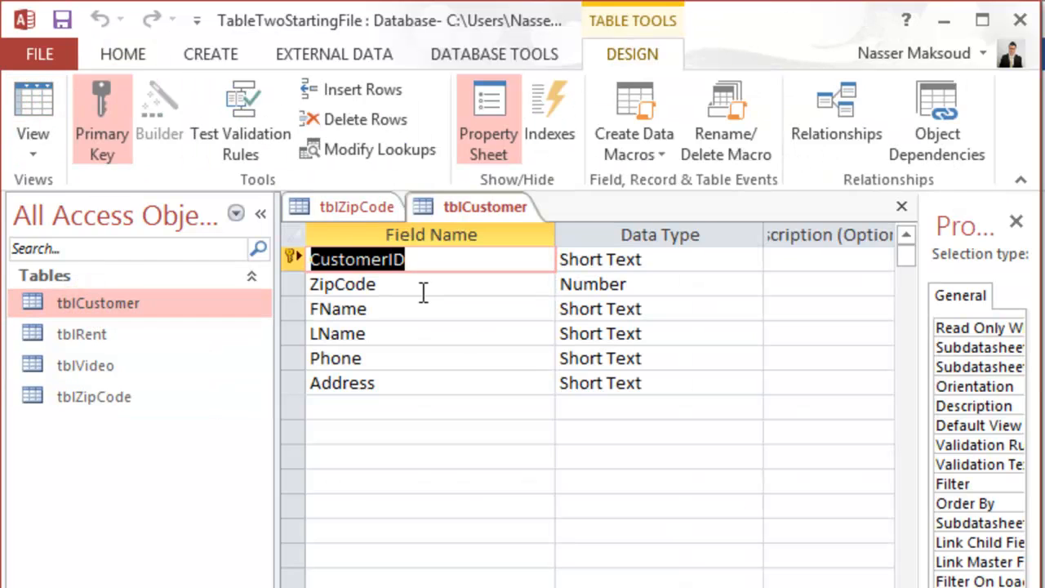
pyautogui.click(421, 291)
pyautogui.click(589, 288)
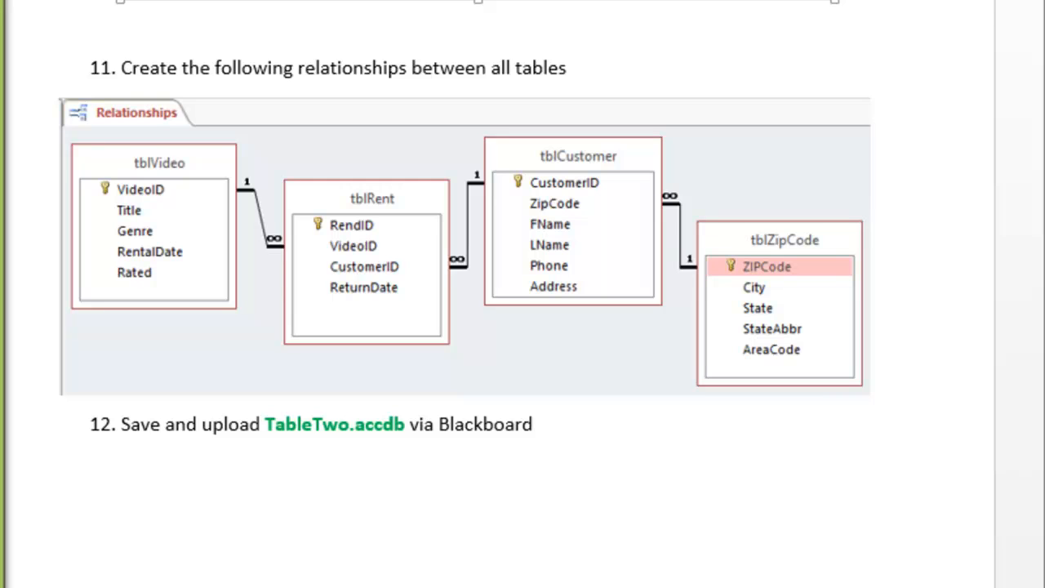
pyautogui.press('F10')
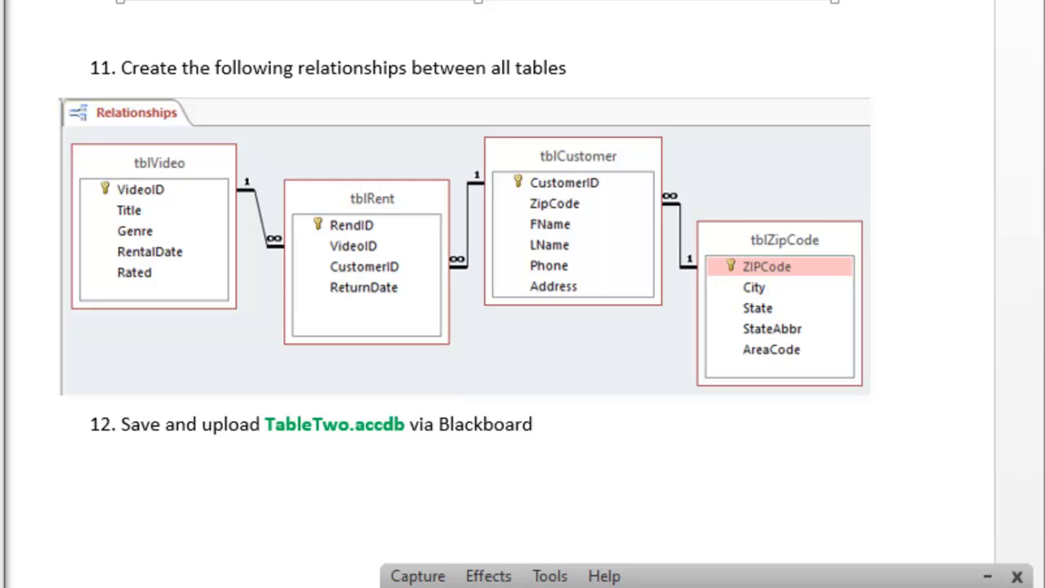
# Step: Save tblZipCode with ZIPCode as a Number field, accept the shorter field size, and close the table
pyautogui.click(47, 267)
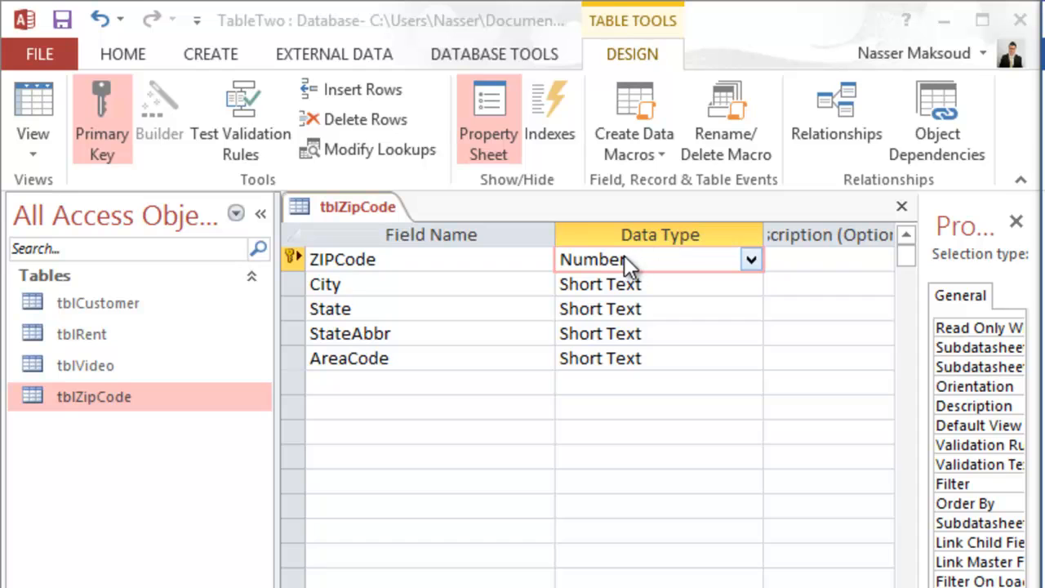
pyautogui.click(60, 21)
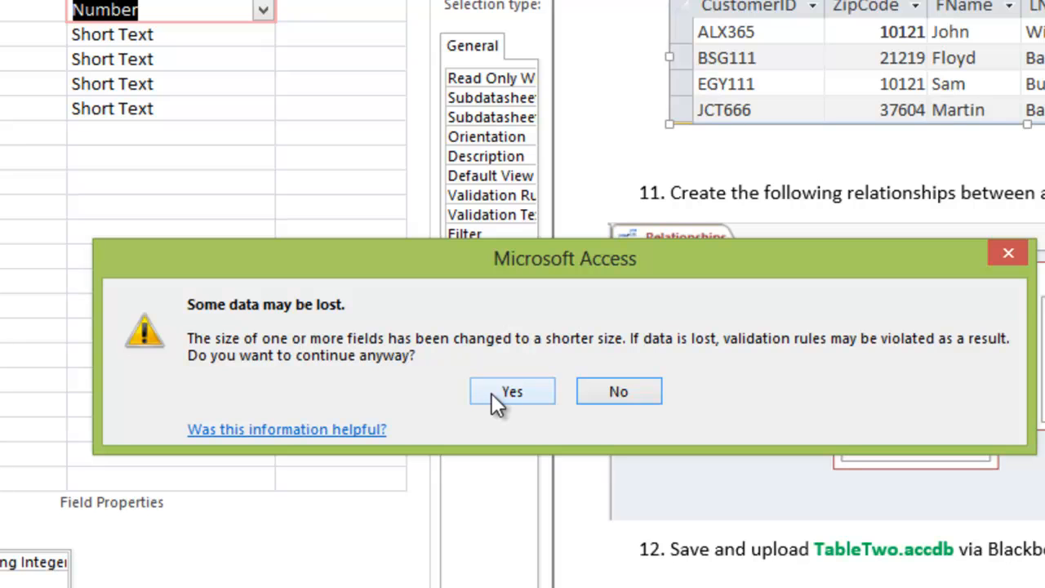
pyautogui.click(491, 393)
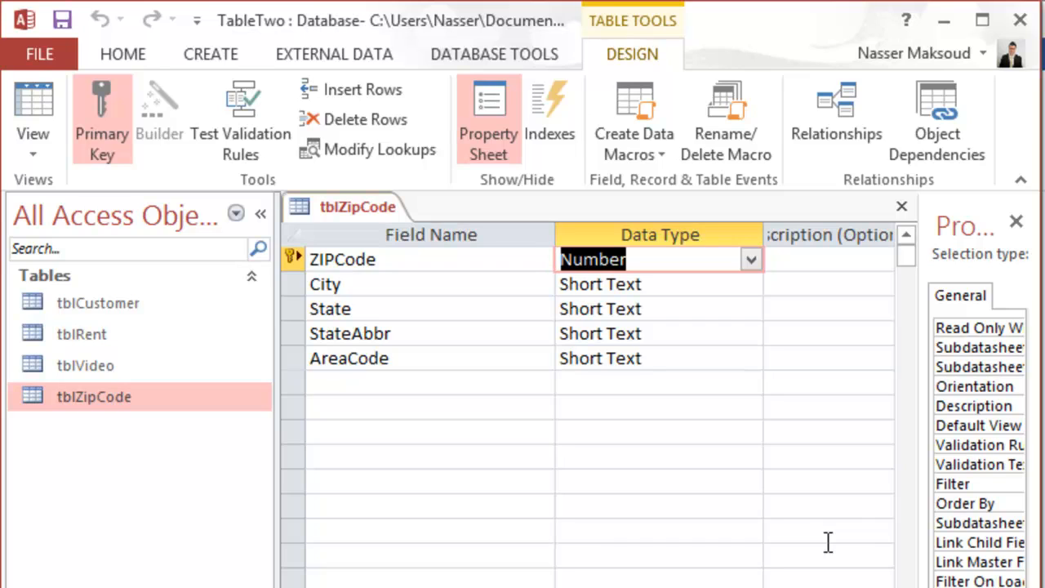
pyautogui.rightClick(349, 208)
pyautogui.click(399, 258)
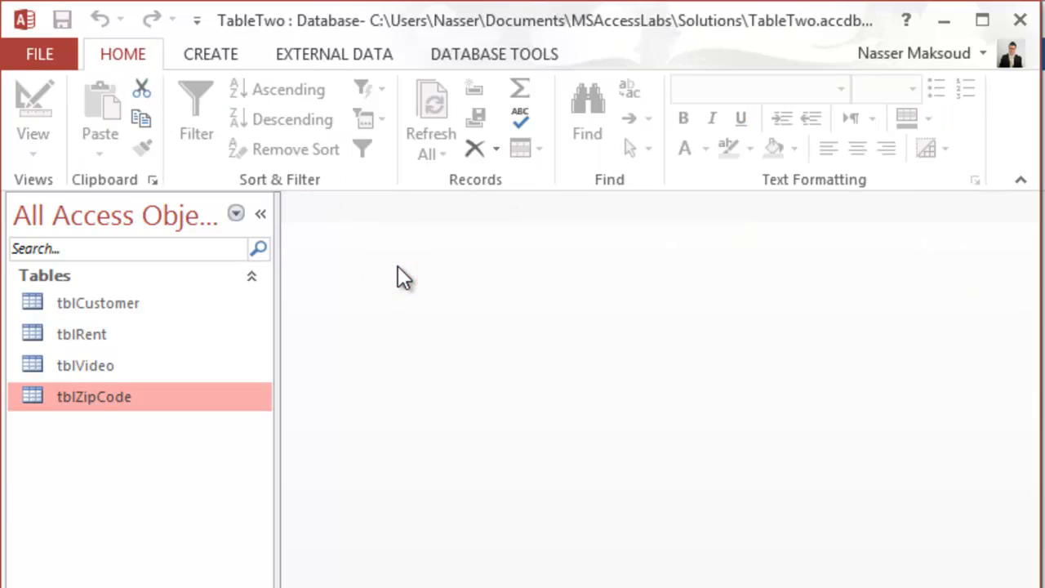
# Step: Open tblCustomer in Design View and check the data type of its ZipCode field
pyautogui.click(106, 300)
pyautogui.doubleClick(107, 300)
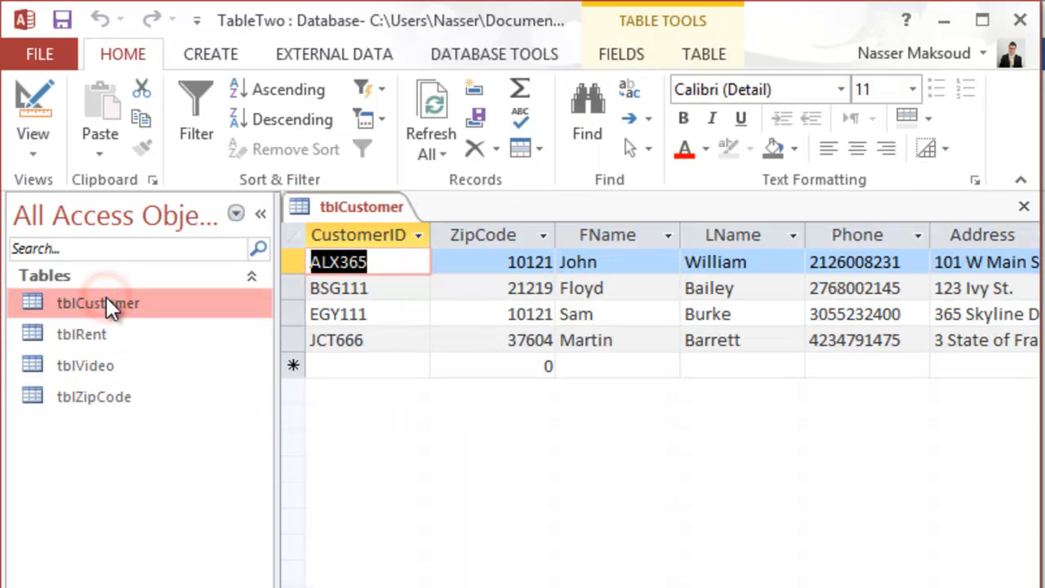
pyautogui.click(27, 102)
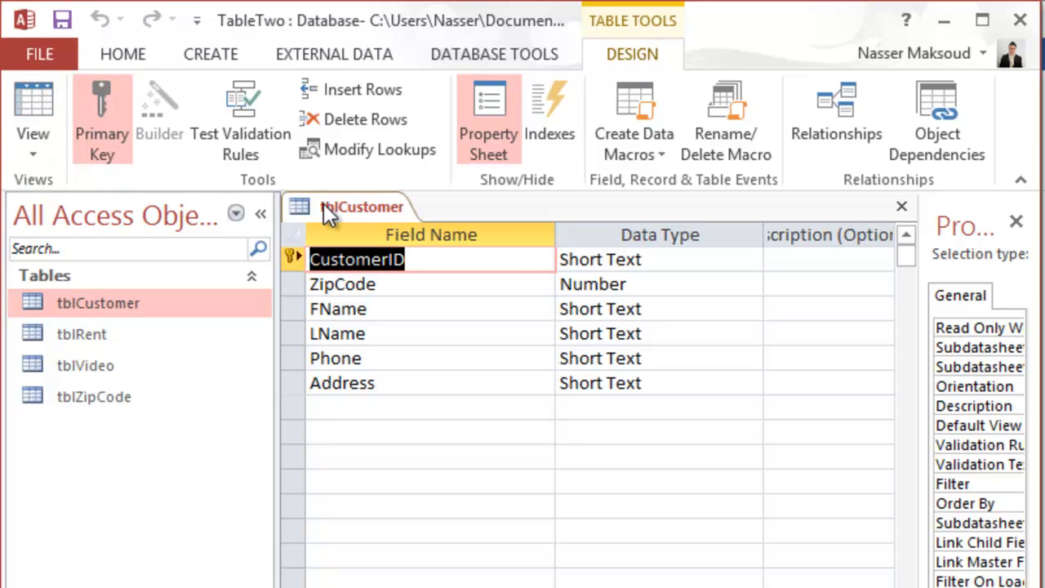
pyautogui.click(400, 280)
pyautogui.click(607, 284)
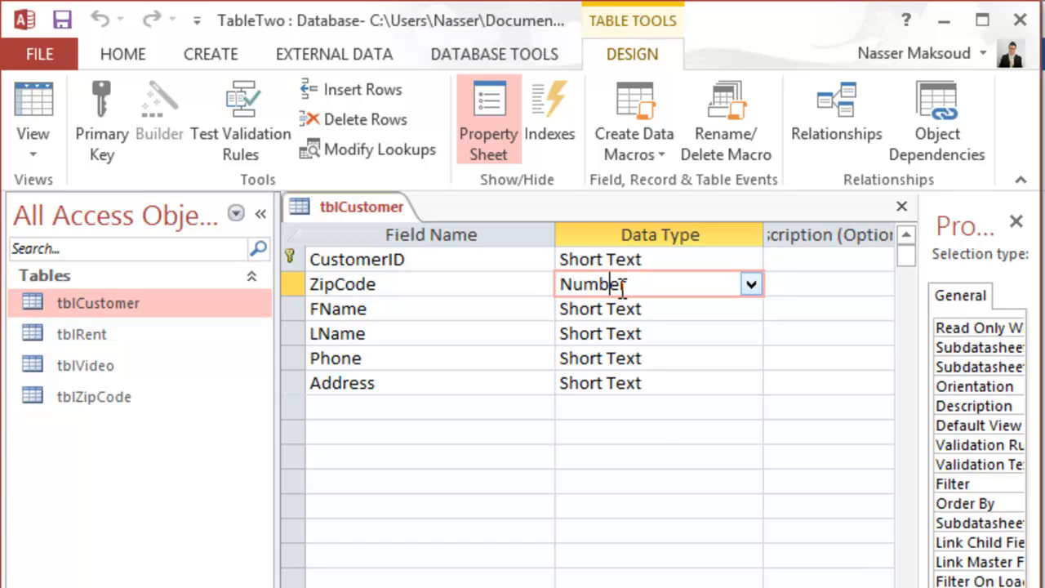
# Step: Try to relate ZIPCode in tblZipCode to ZipCode in tblCustomer with referential integrity enforced, and cancel the dialog
pyautogui.click(498, 47)
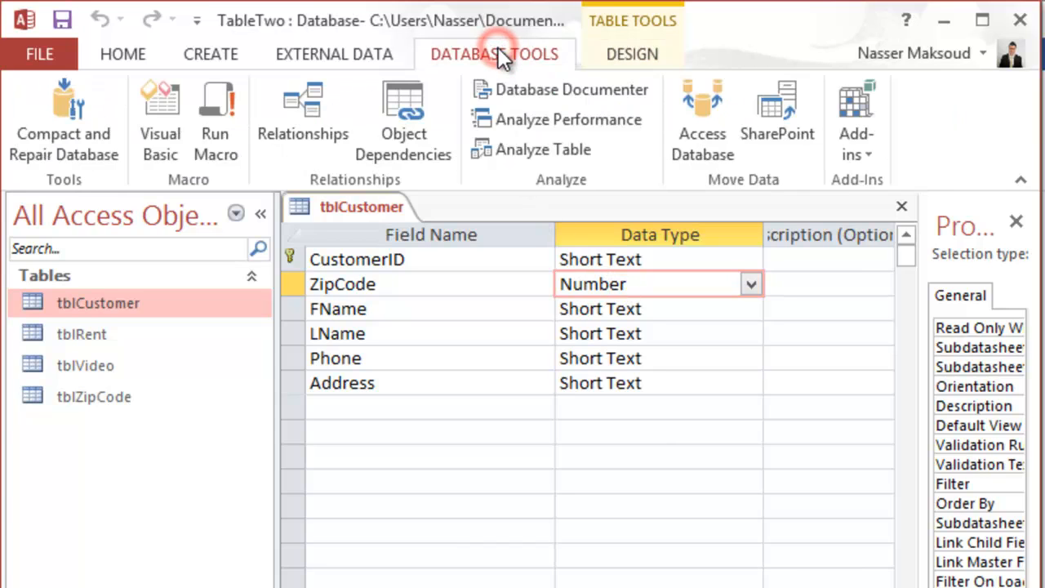
pyautogui.click(319, 102)
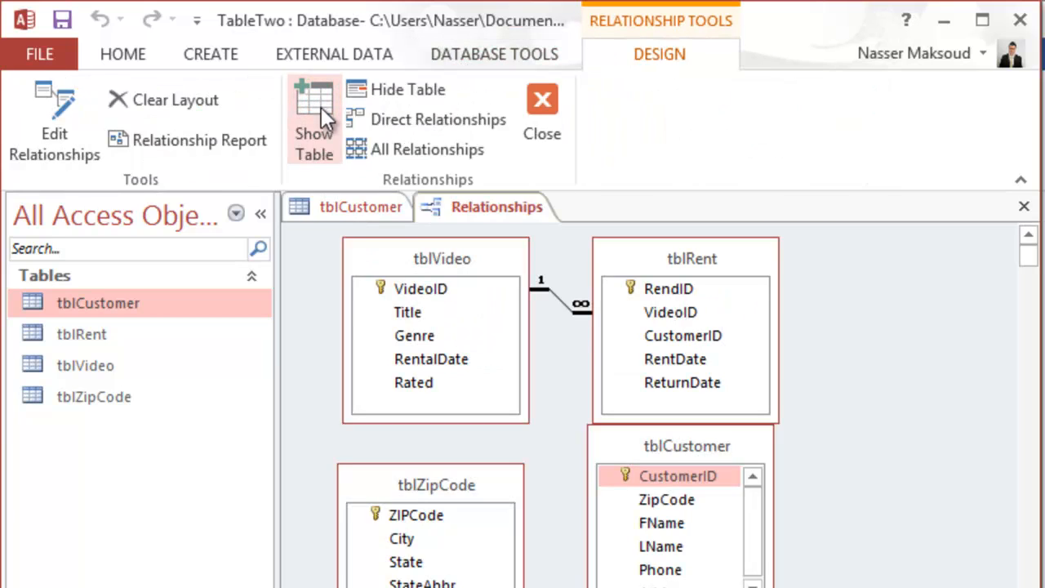
pyautogui.moveTo(411, 512); pyautogui.dragTo(653, 499)
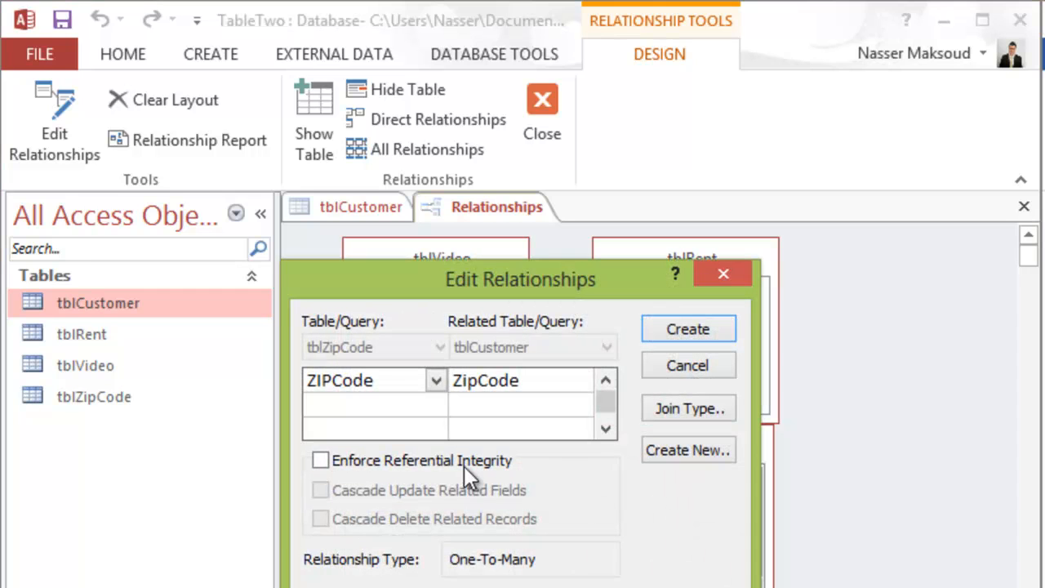
pyautogui.click(426, 460)
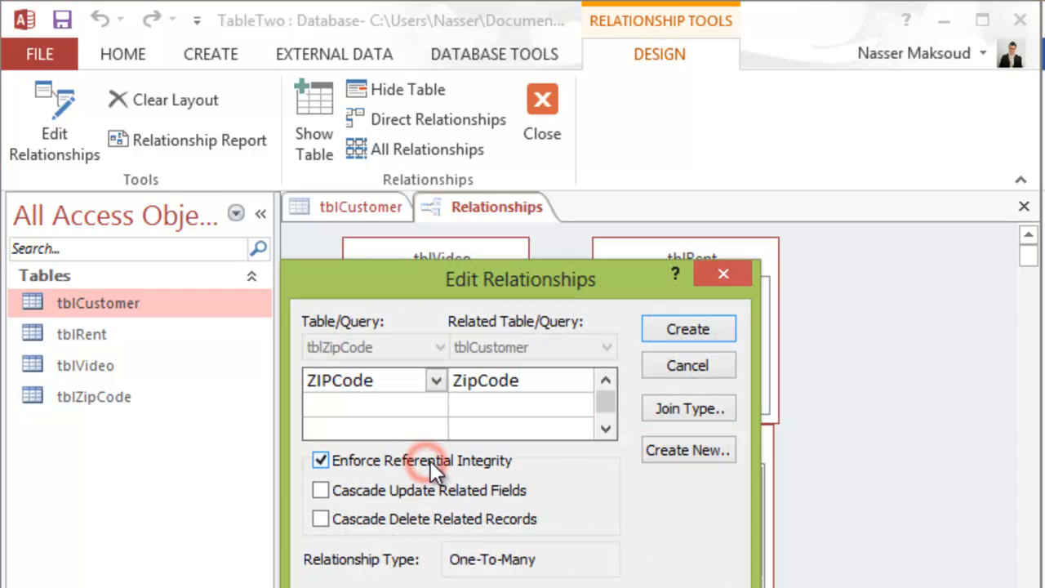
pyautogui.click(685, 327)
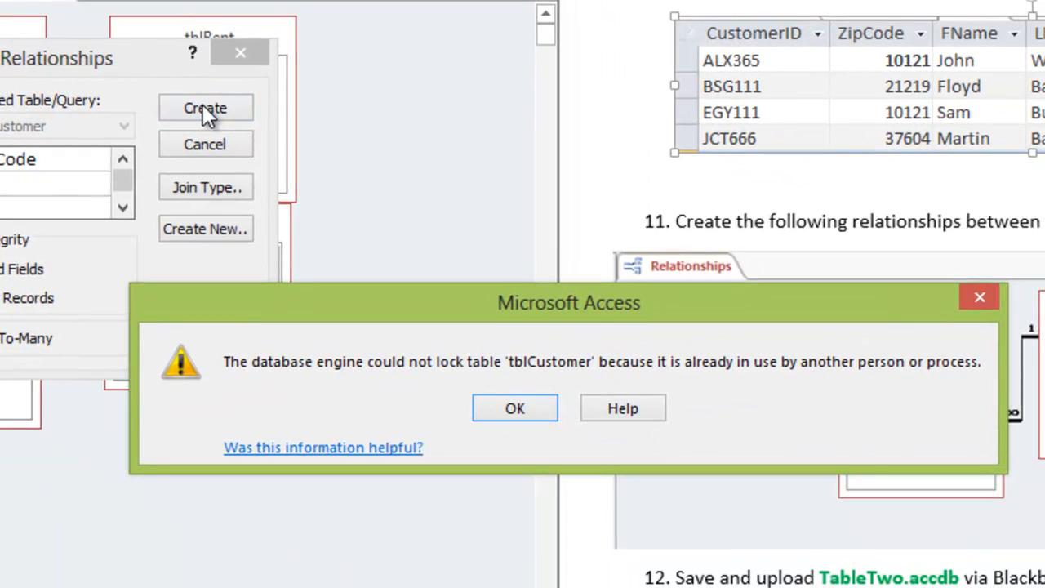
pyautogui.click(527, 402)
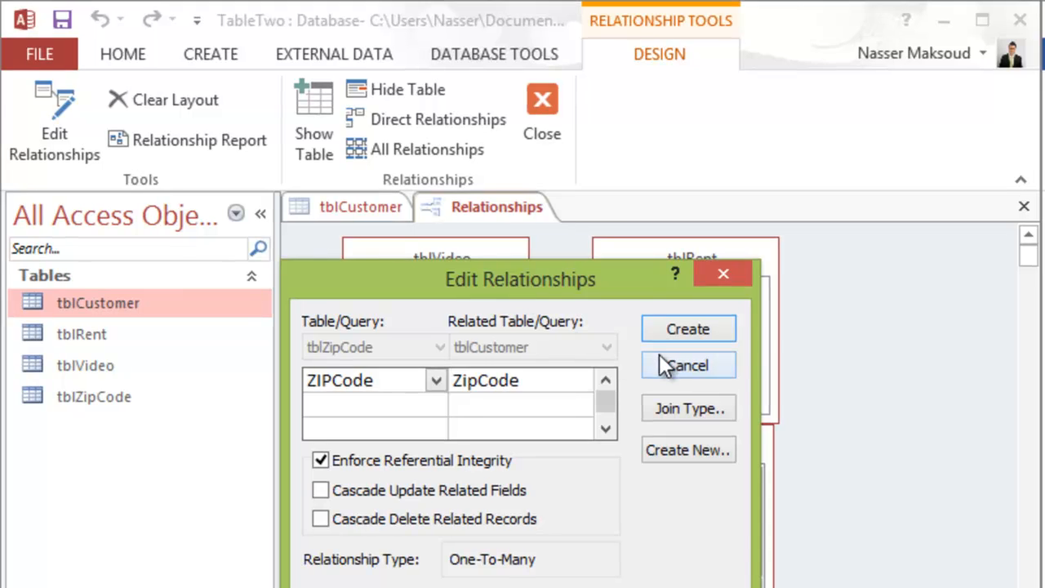
pyautogui.click(664, 365)
# Step: Close the tblCustomer table and return to the relationships layout
pyautogui.click(356, 195)
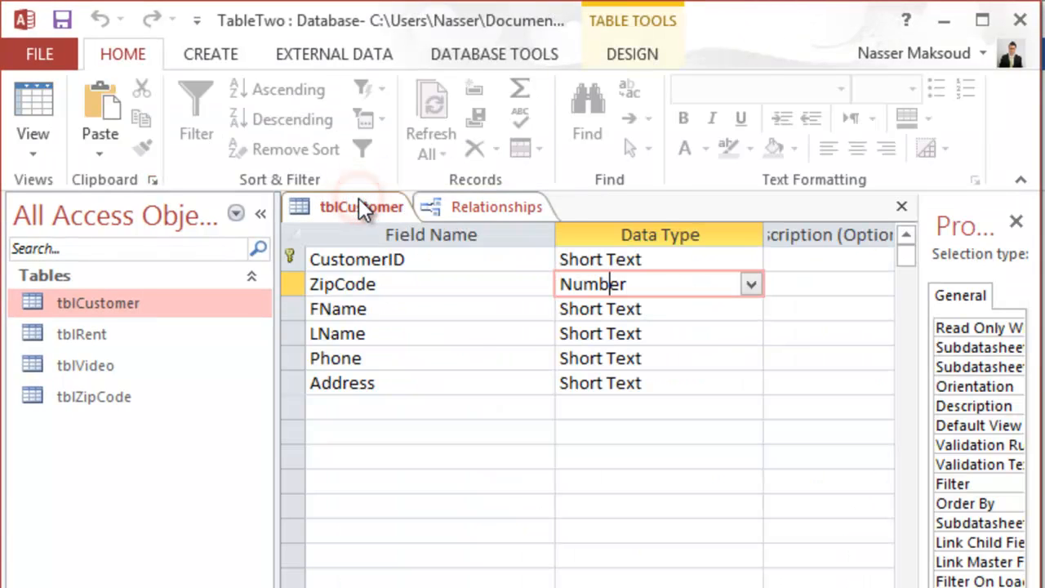
pyautogui.rightClick(359, 200)
pyautogui.click(401, 248)
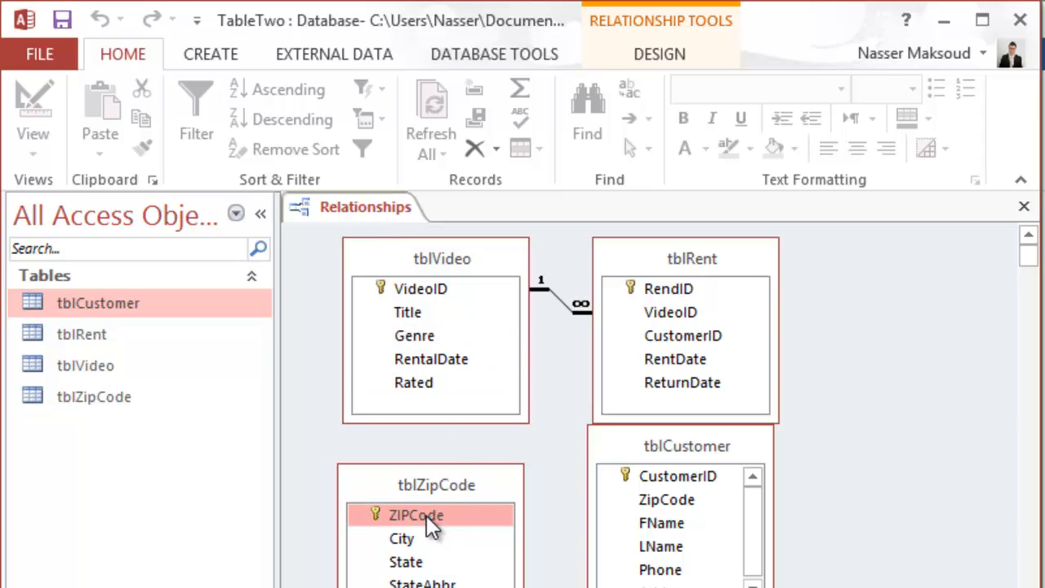
# Step: Try again to create the enforced relationship from tblZipCode's ZIPCode to tblCustomer's ZipCode, and close the dialog
pyautogui.moveTo(426, 514); pyautogui.dragTo(652, 501)
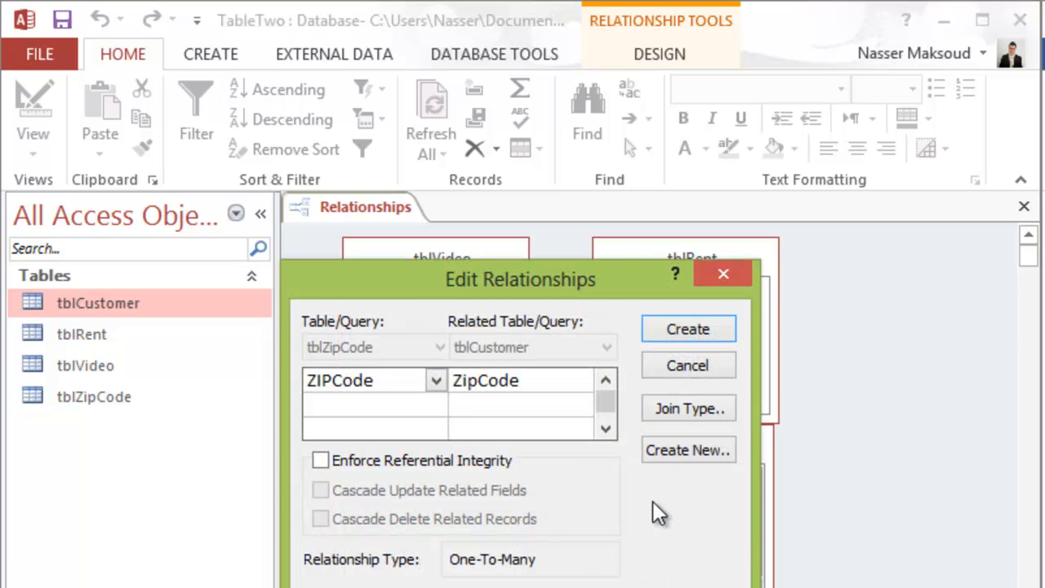
pyautogui.click(383, 460)
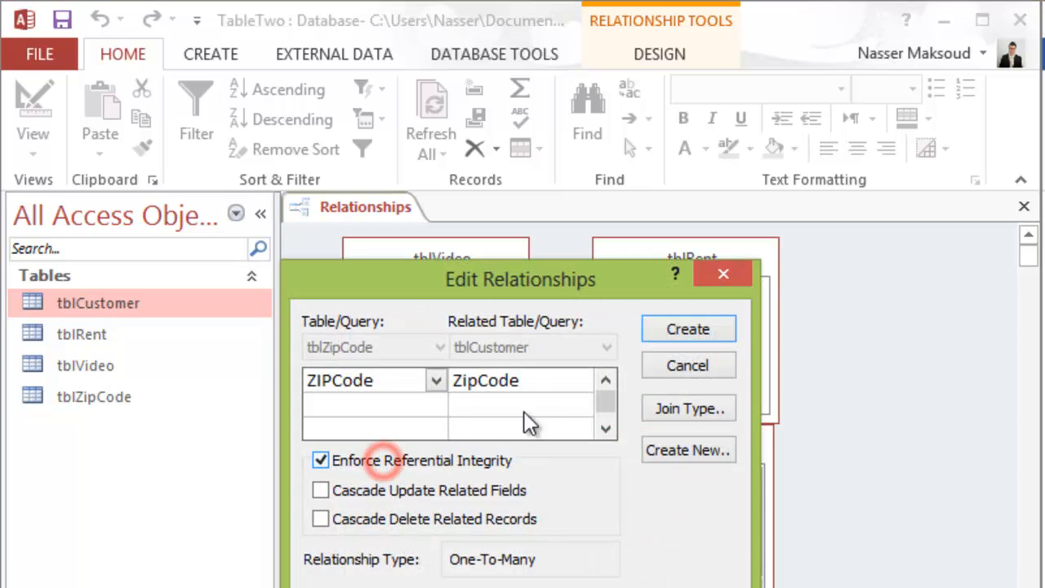
pyautogui.click(676, 325)
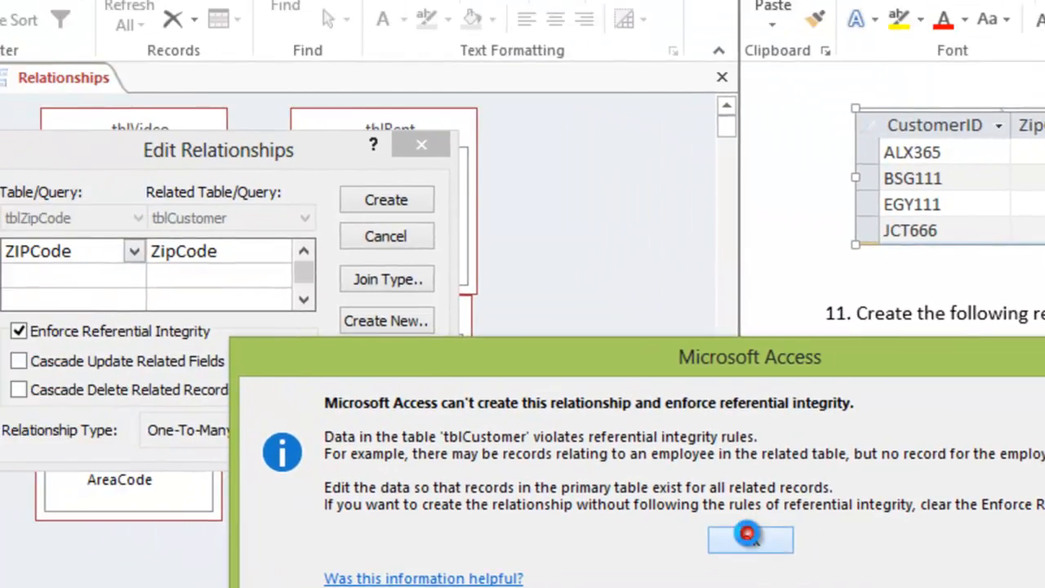
pyautogui.click(518, 441)
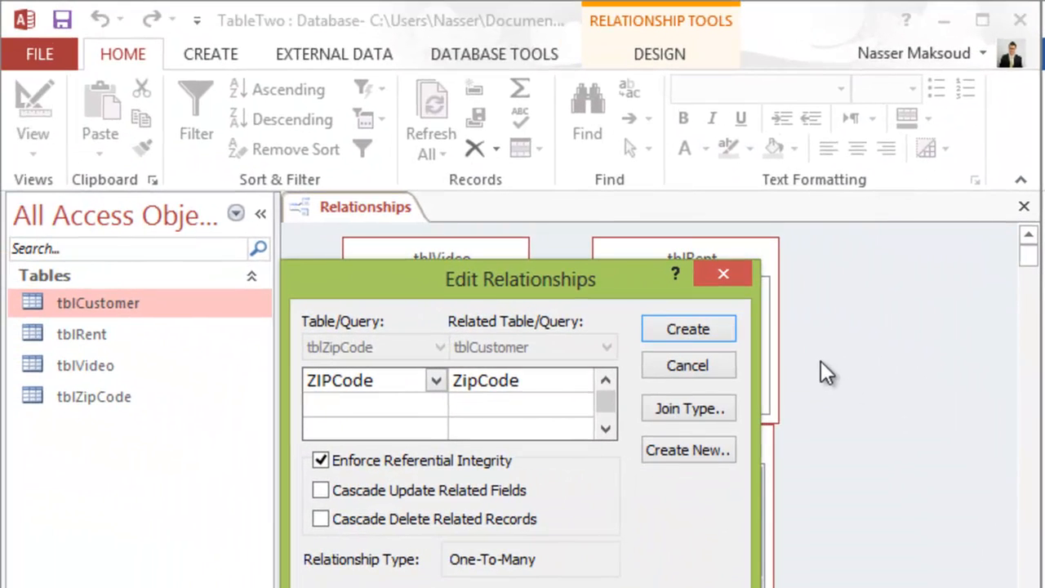
pyautogui.click(735, 274)
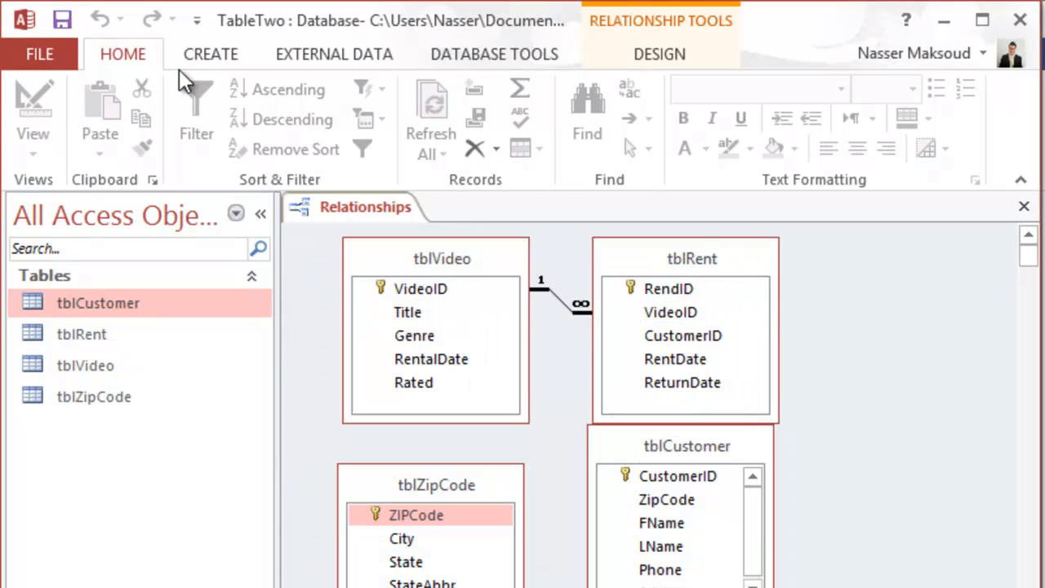
# Step: Open tblCustomer and tblZipCode and compare the customers' ZIP codes and phone area codes with the ZIP code list
pyautogui.click(117, 300)
pyautogui.doubleClick(116, 300)
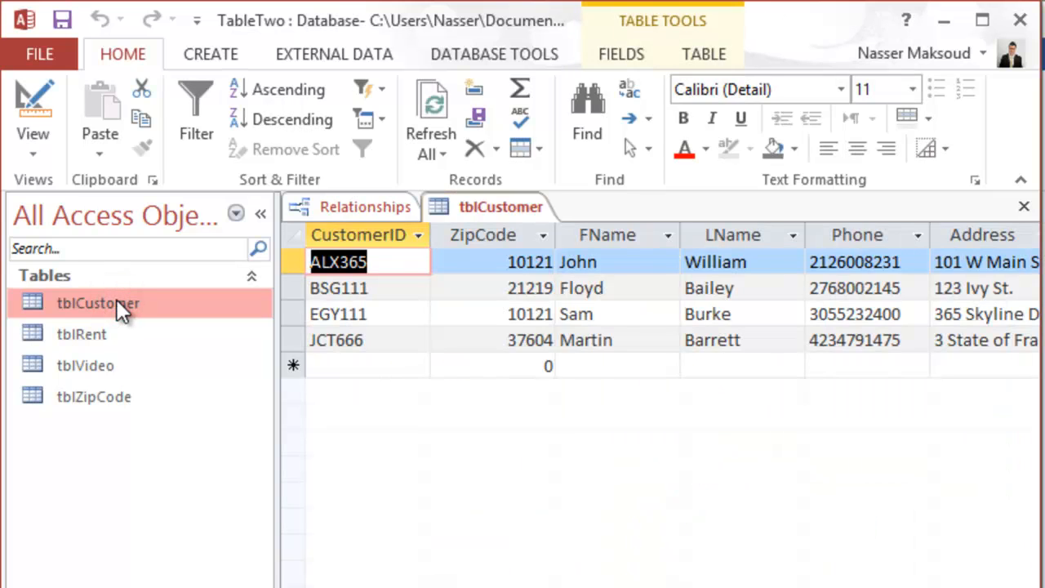
pyautogui.doubleClick(89, 391)
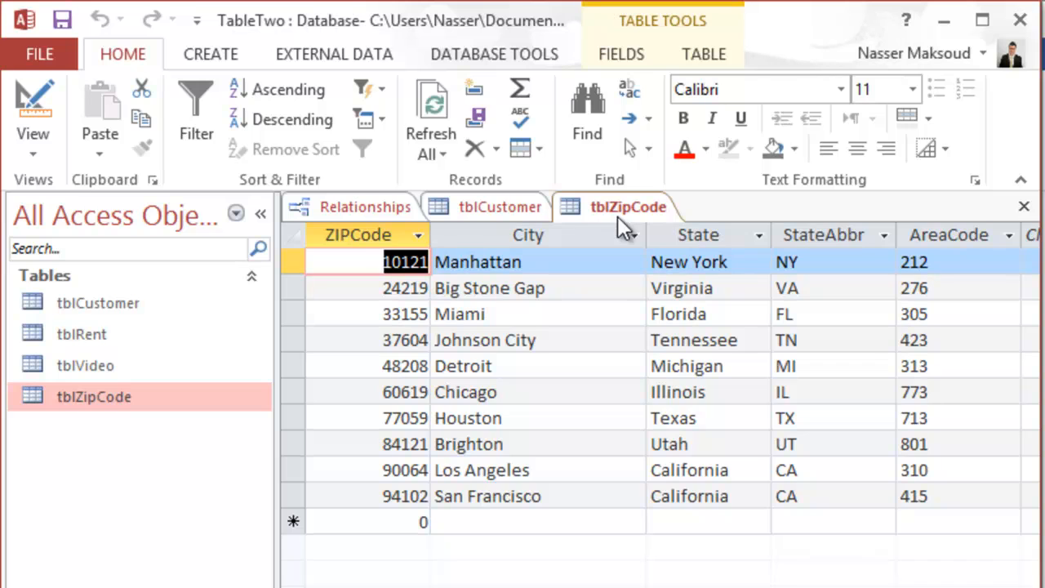
pyautogui.click(511, 210)
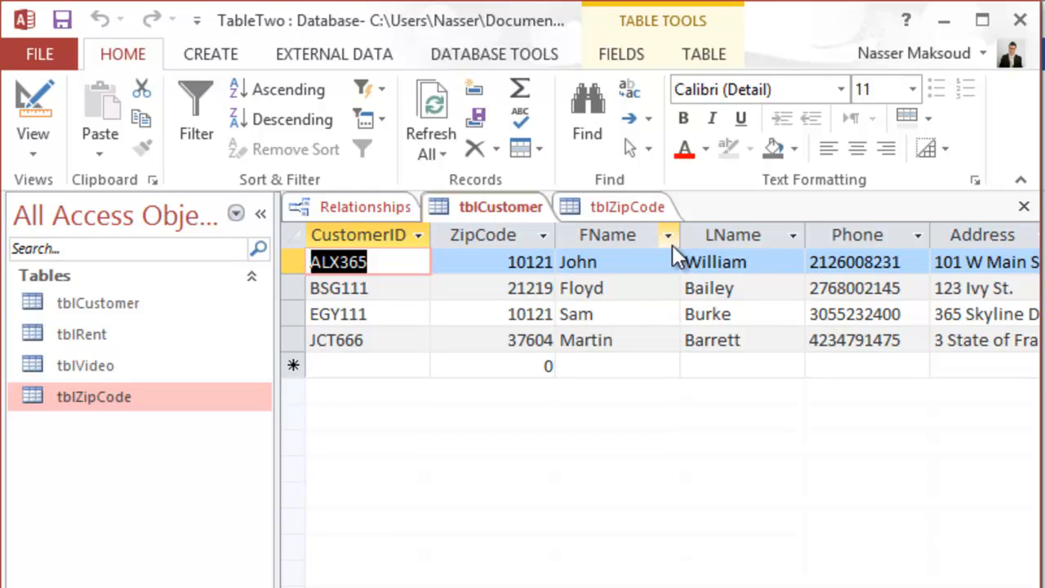
pyautogui.click(529, 261)
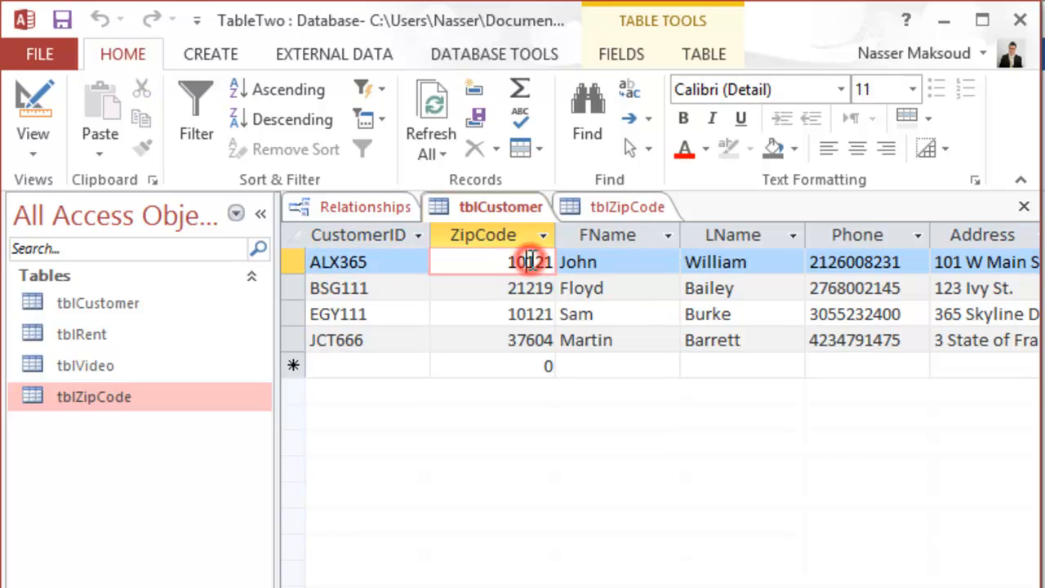
pyautogui.click(811, 261)
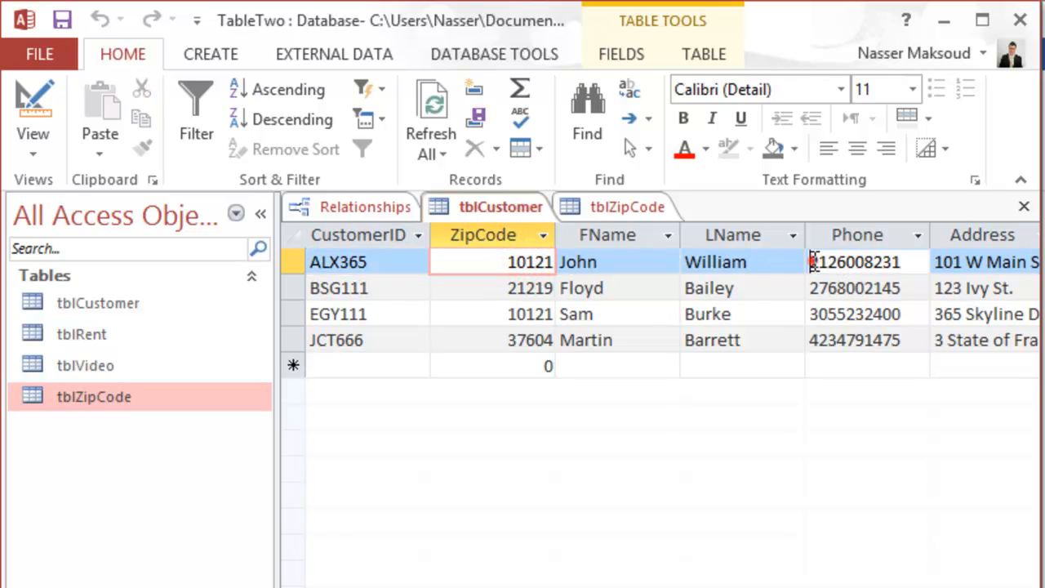
pyautogui.moveTo(811, 262); pyautogui.dragTo(839, 263)
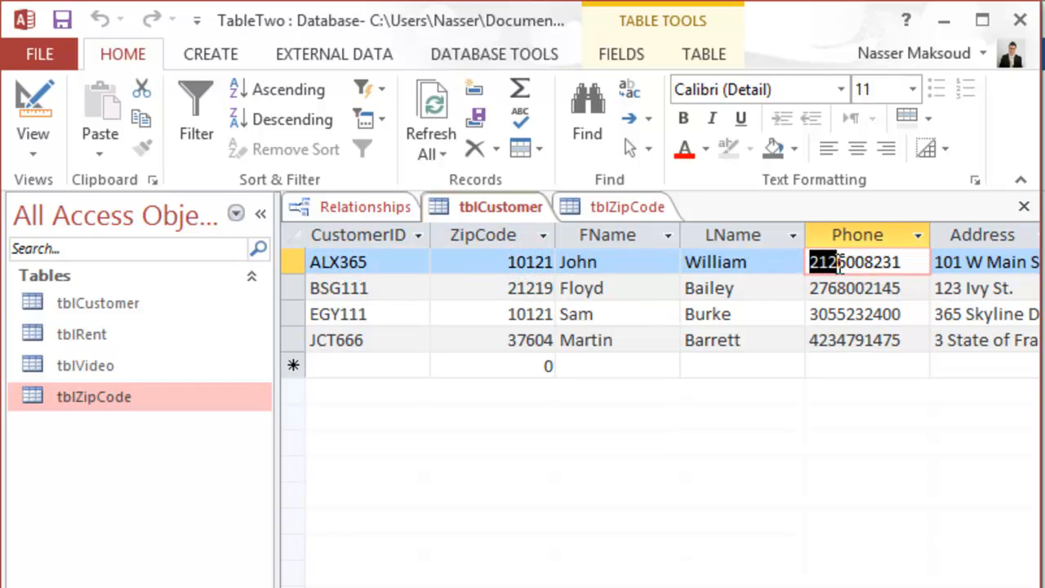
pyautogui.click(614, 206)
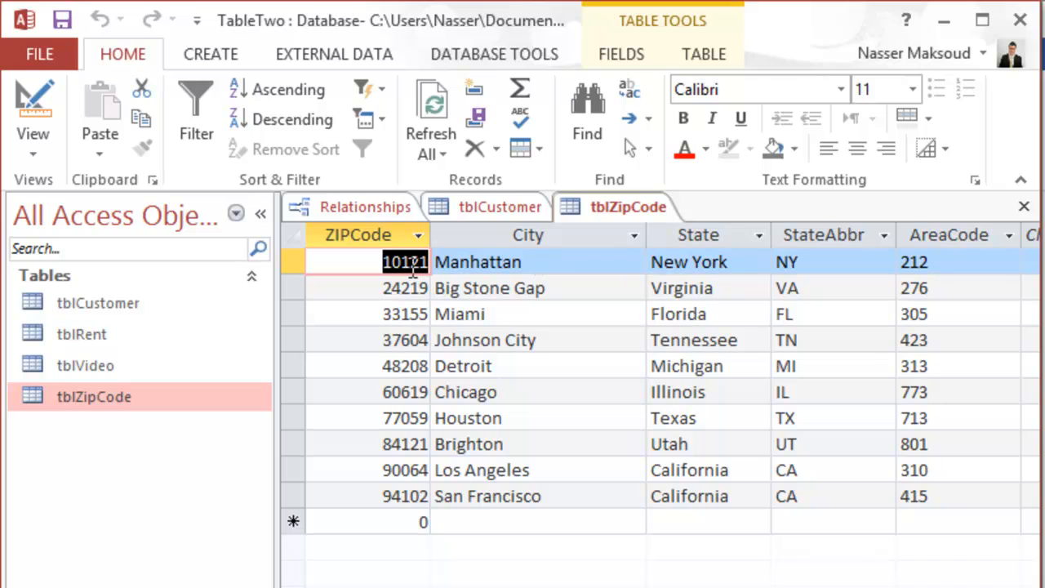
pyautogui.click(488, 207)
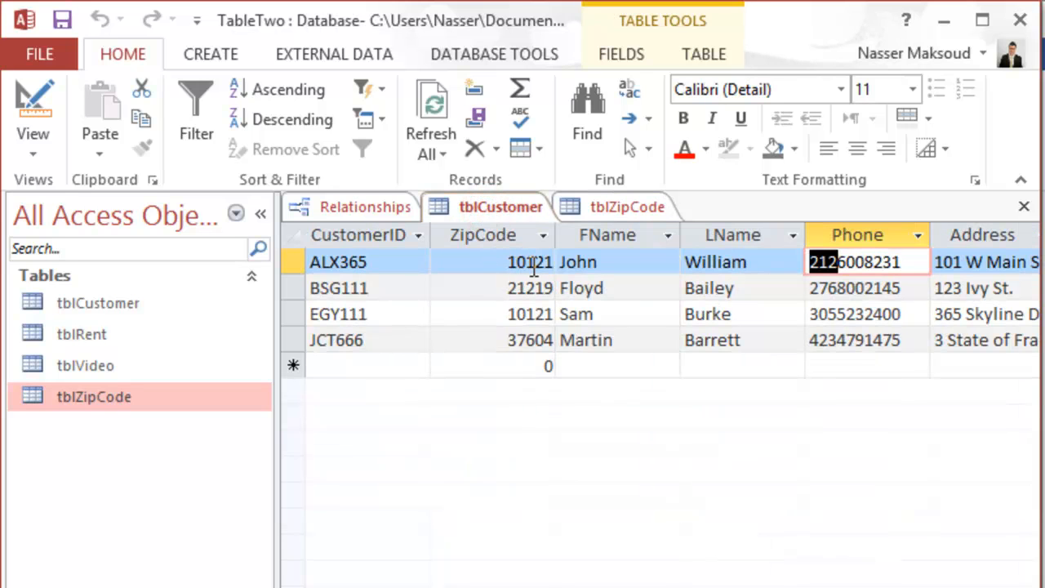
pyautogui.click(837, 287)
pyautogui.moveTo(837, 287); pyautogui.dragTo(805, 282)
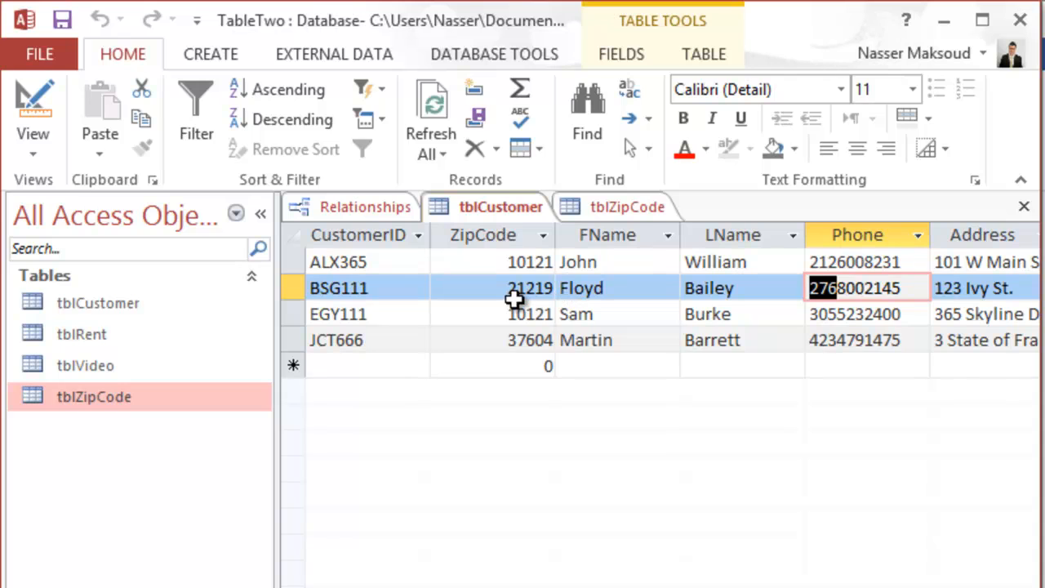
# Step: Correct the ZipCode of the second tblCustomer record to 24219, matching Big Stone Gap in tblZipCode
pyautogui.click(604, 205)
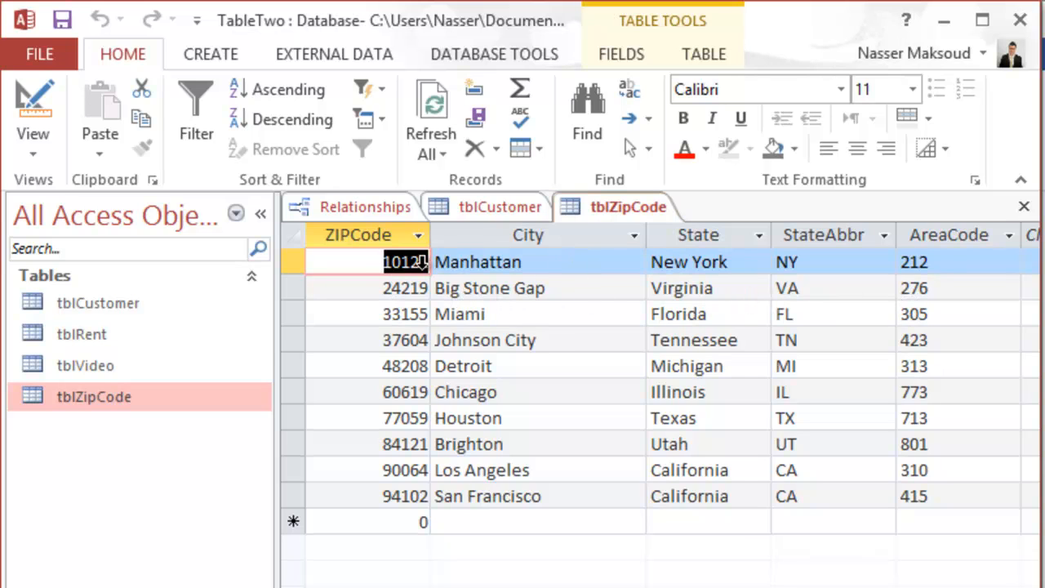
pyautogui.click(494, 211)
pyautogui.click(490, 284)
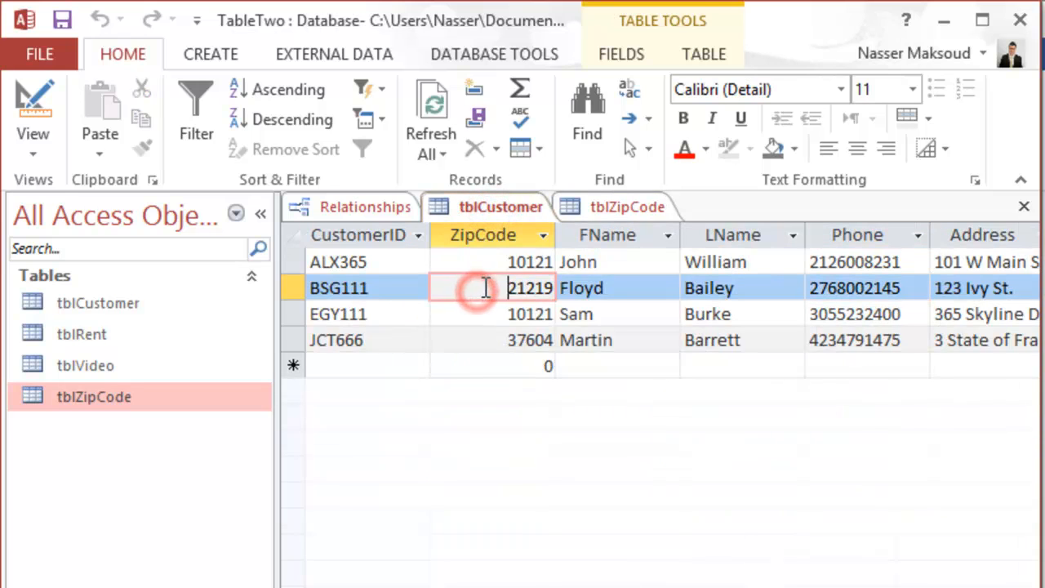
pyautogui.write('242')
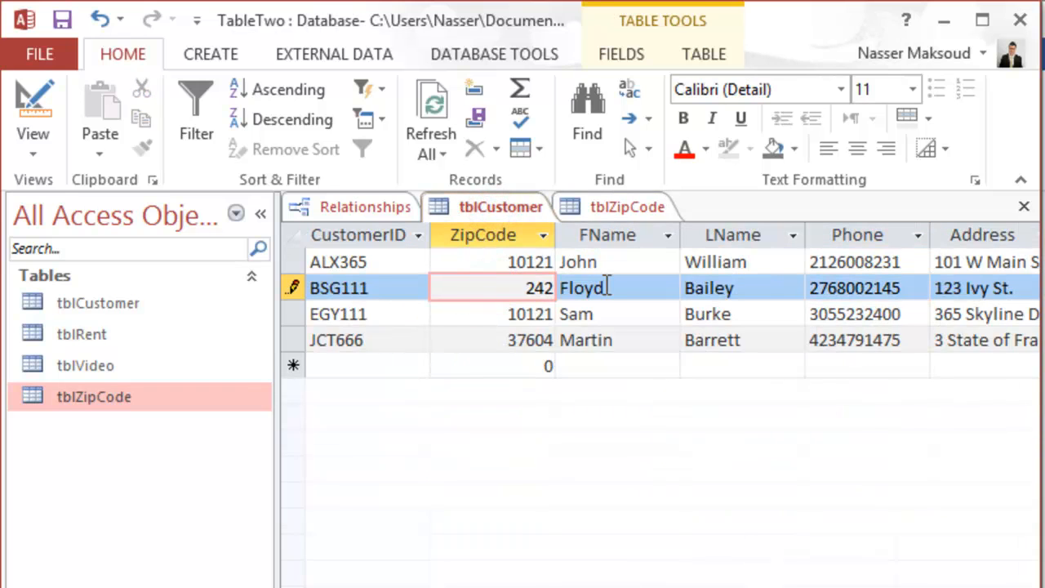
pyautogui.write('19')
# Step: Set the ZipCode of the third tblCustomer record to 33155, matching Miami in tblZipCode
pyautogui.click(603, 211)
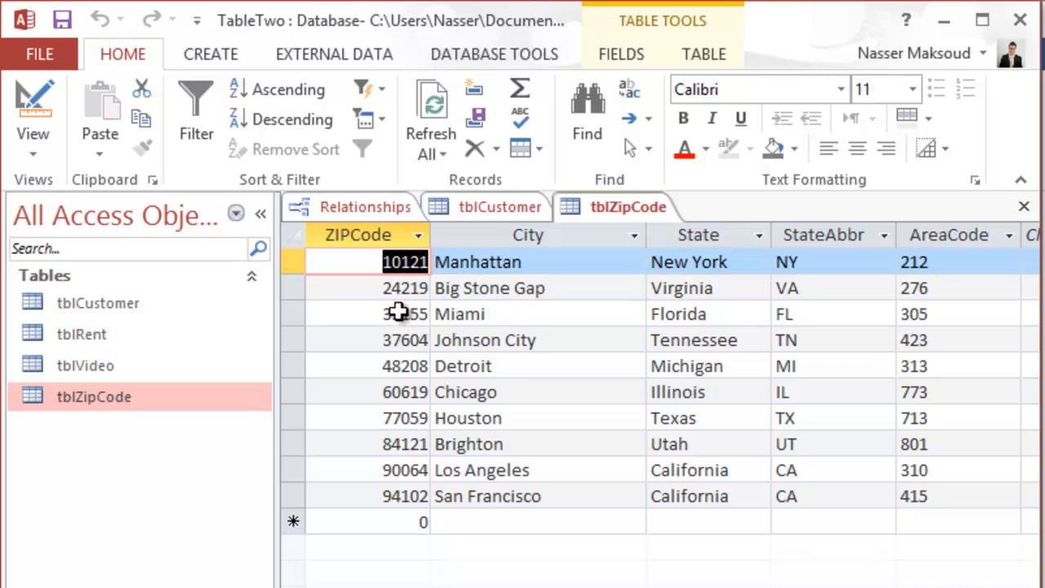
pyautogui.click(475, 206)
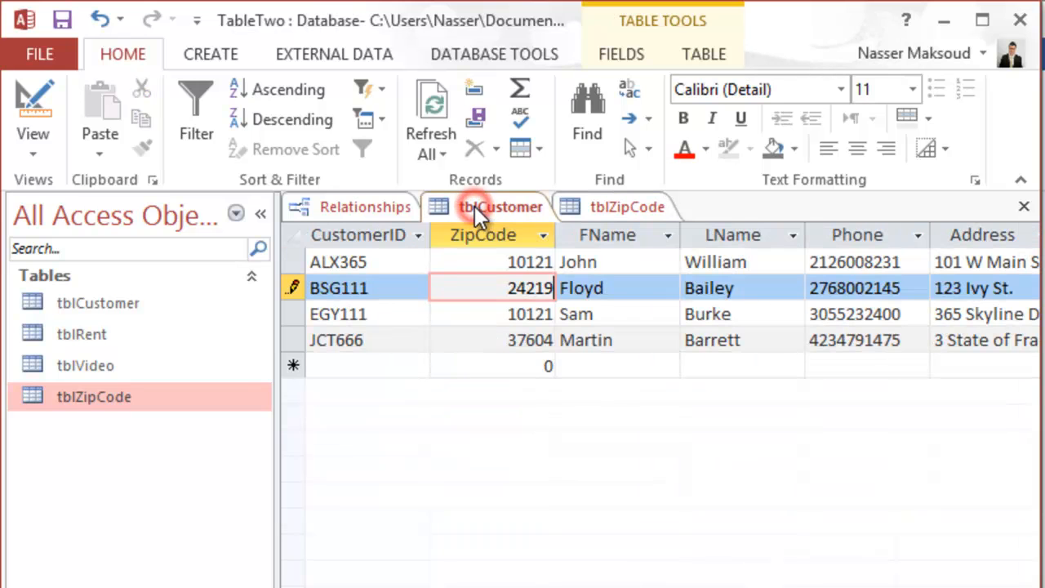
pyautogui.click(489, 309)
pyautogui.write('33155')
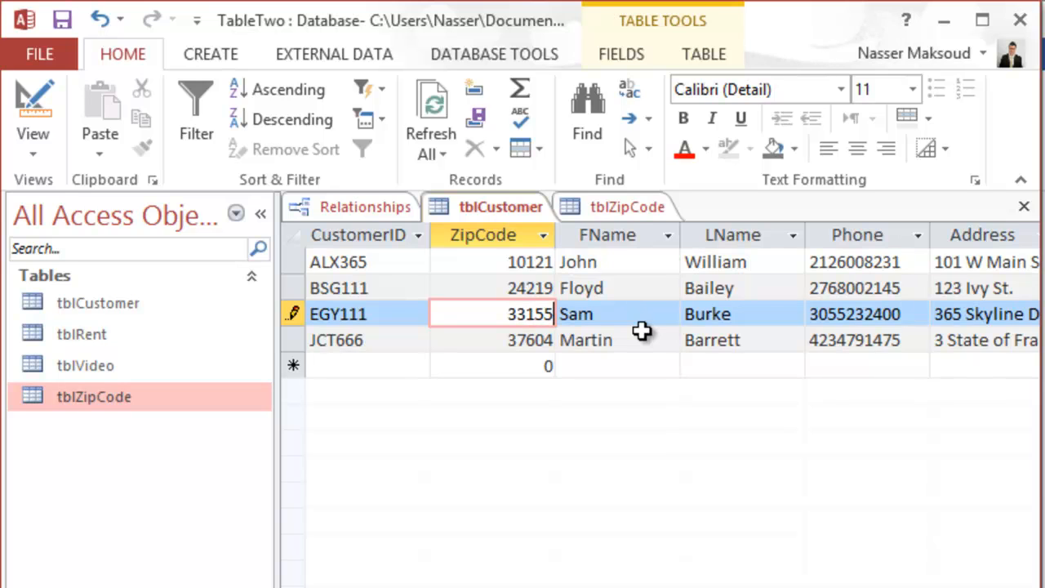
# Step: Compare the fourth tblCustomer record's ZipCode and phone area code with the Johnson City entry in tblZipCode
pyautogui.click(536, 341)
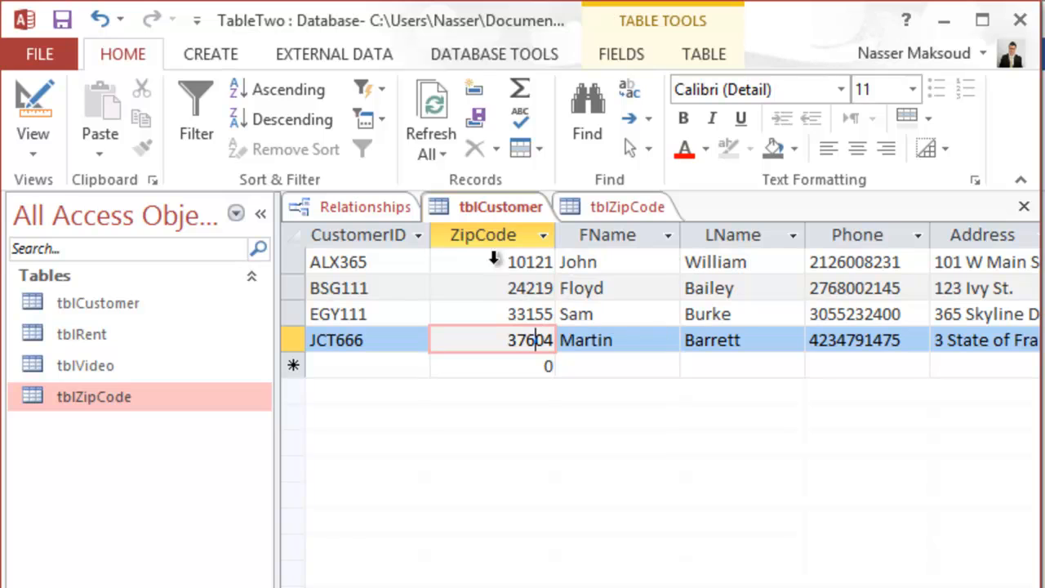
pyautogui.click(598, 204)
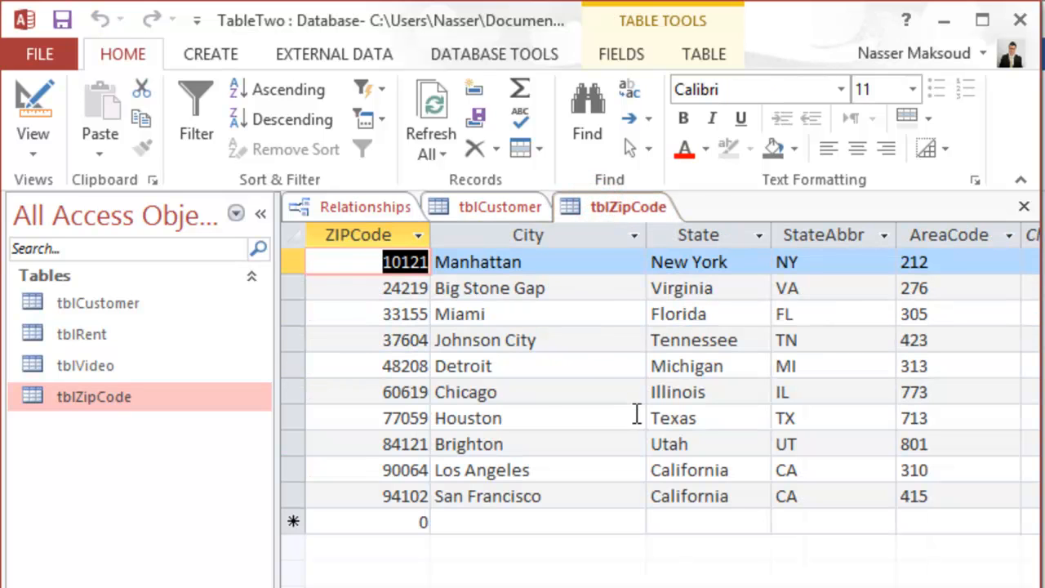
pyautogui.doubleClick(948, 340)
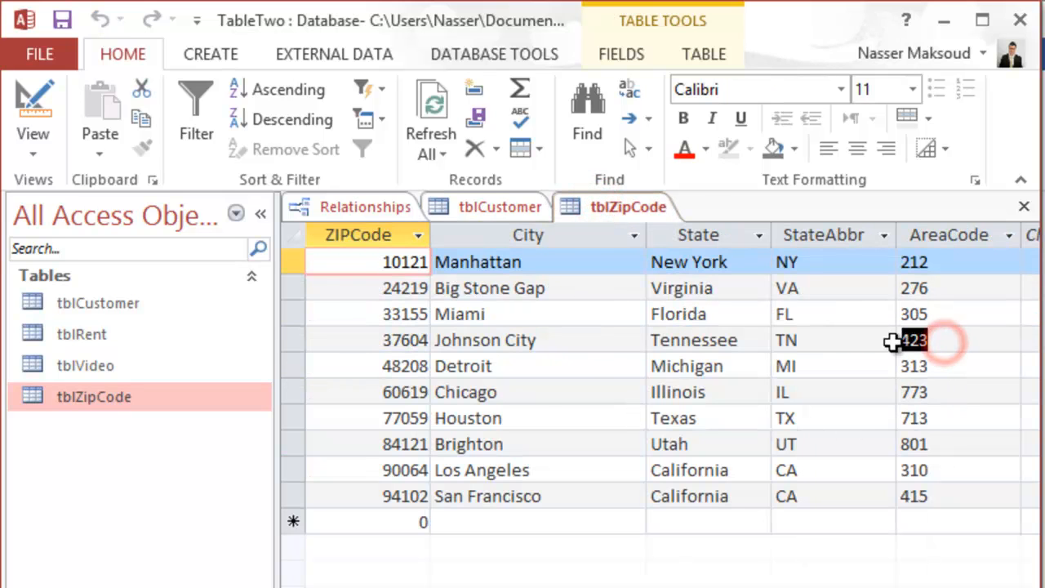
pyautogui.click(472, 211)
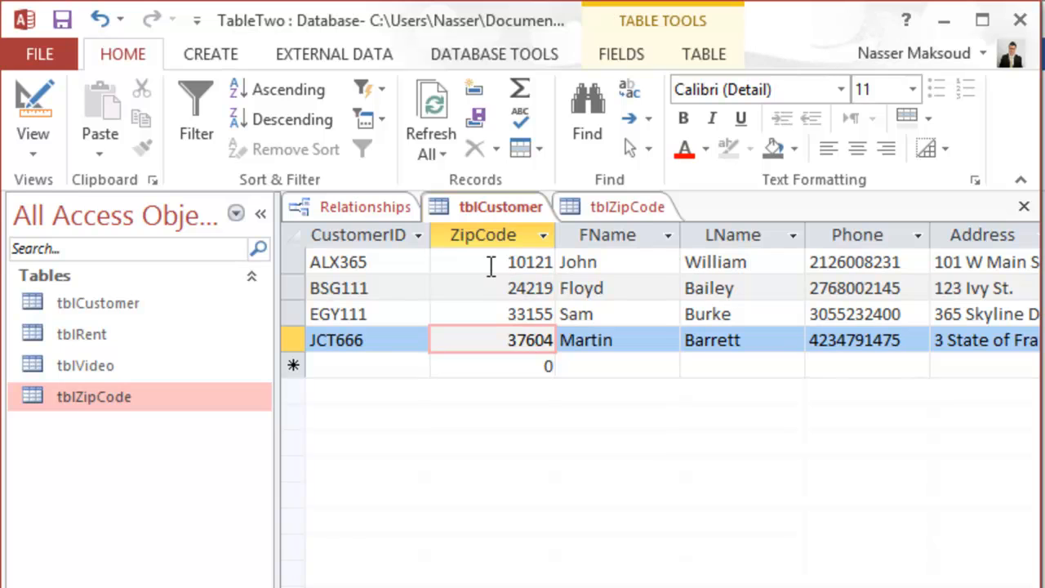
pyautogui.click(595, 214)
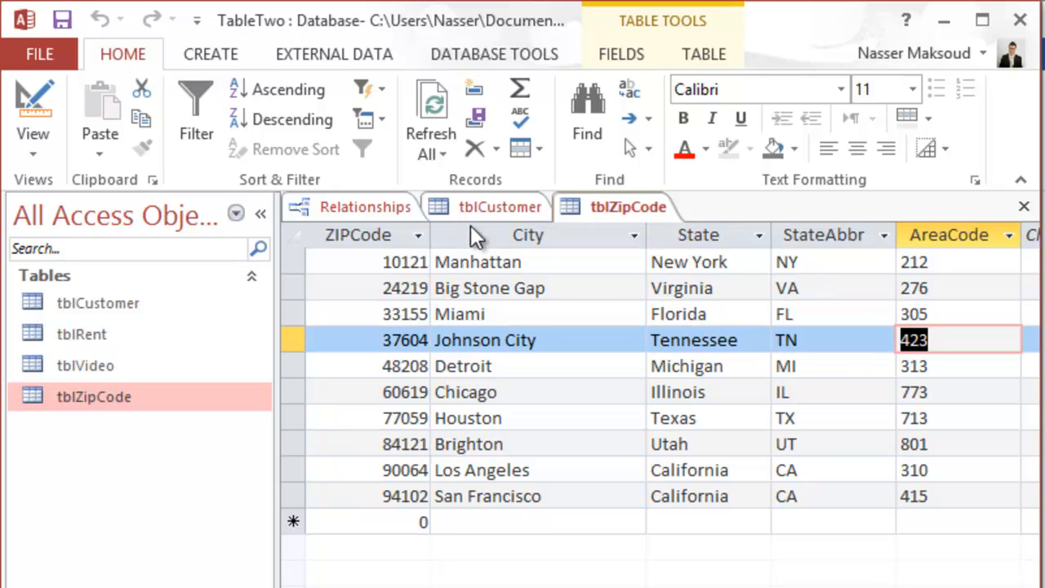
pyautogui.click(480, 207)
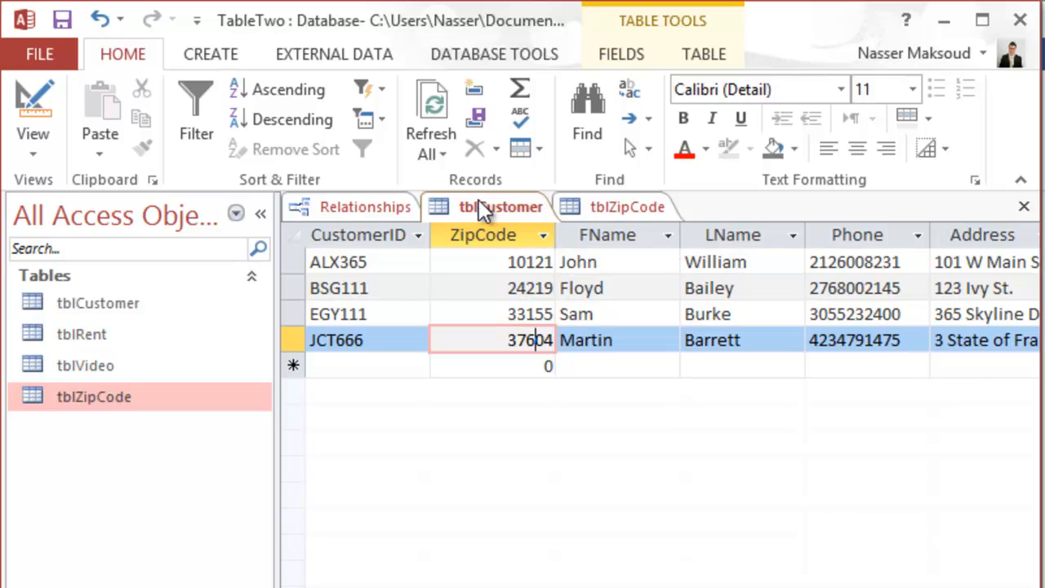
# Step: Close the tblCustomer and tblZipCode datasheets to return to the relationships layout
pyautogui.rightClick(482, 208)
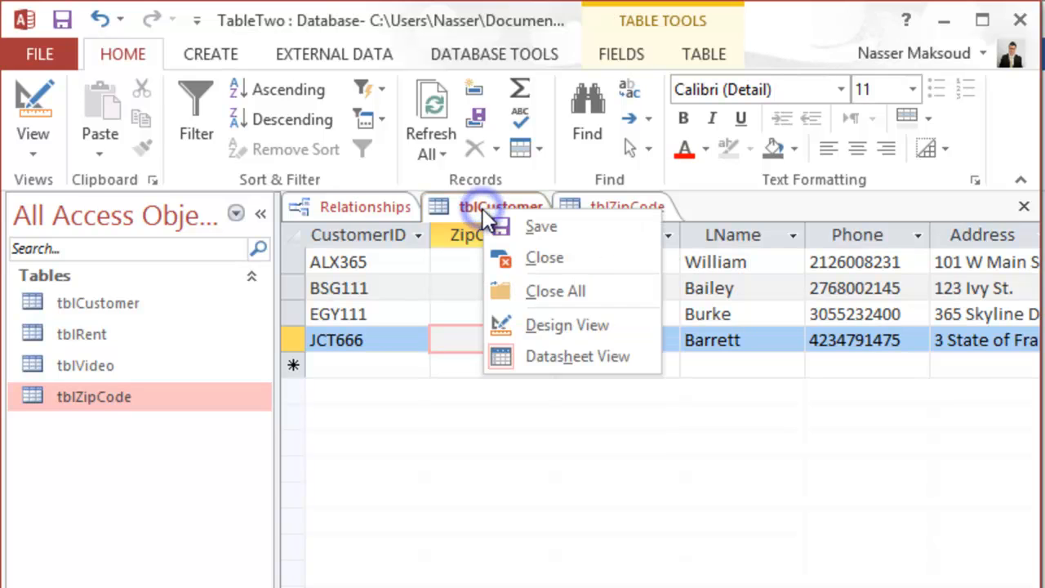
pyautogui.click(522, 254)
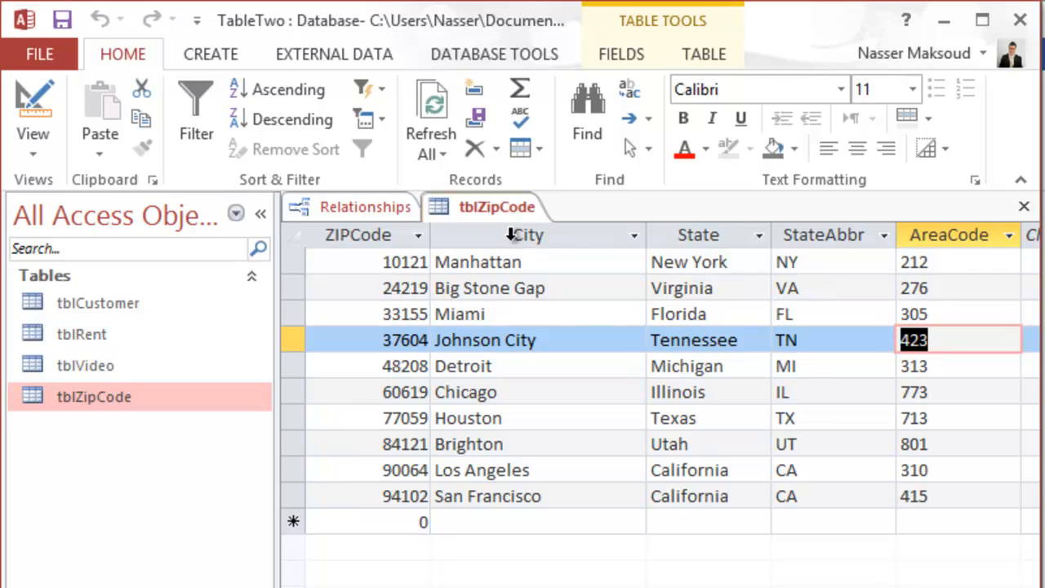
pyautogui.rightClick(493, 210)
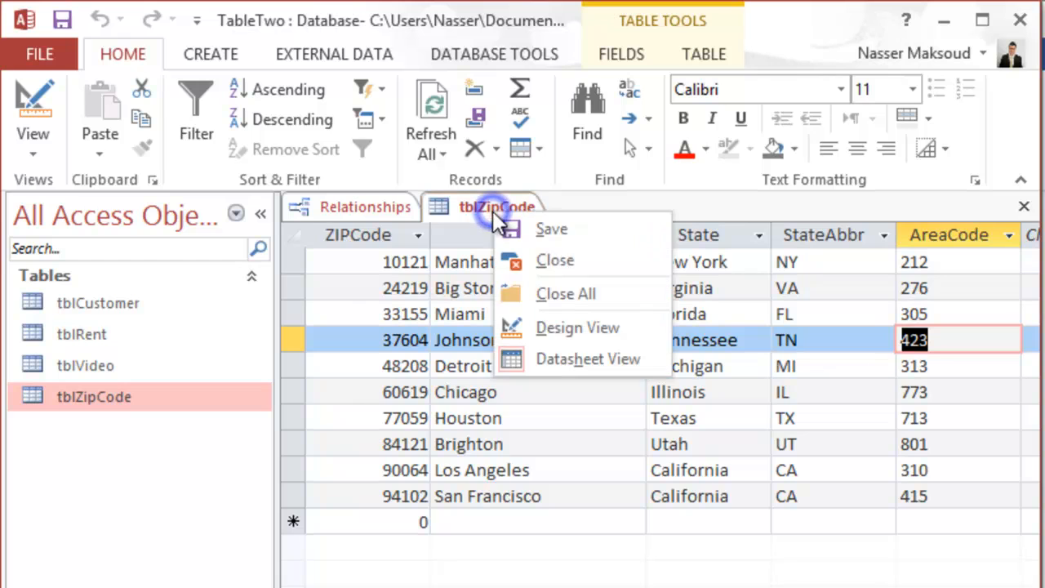
pyautogui.click(527, 254)
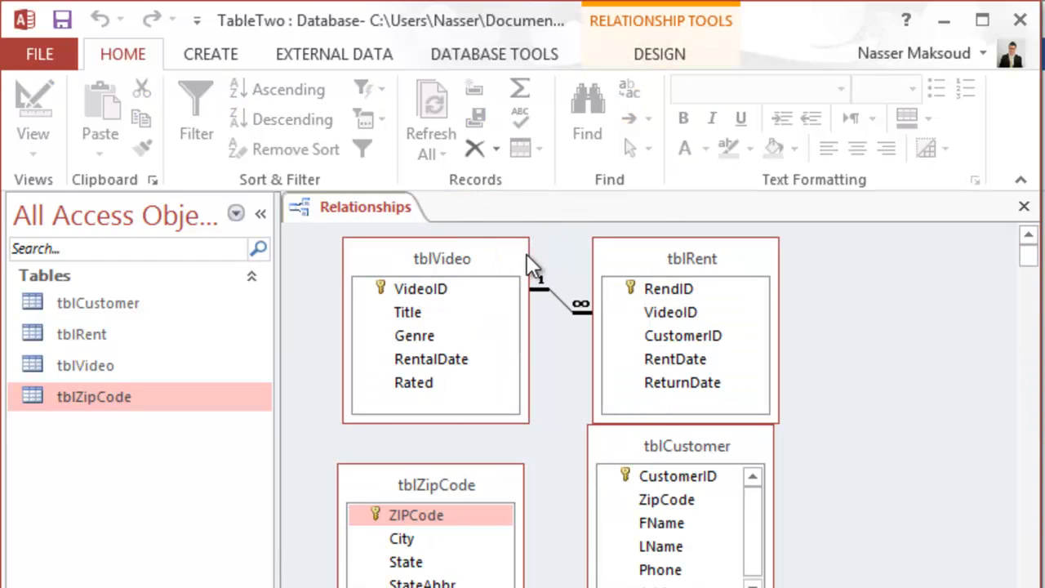
# Step: Create a relationship from tblZipCode's ZIPCode to tblCustomer's ZipCode with referential integrity enforced
pyautogui.moveTo(420, 516); pyautogui.dragTo(650, 500)
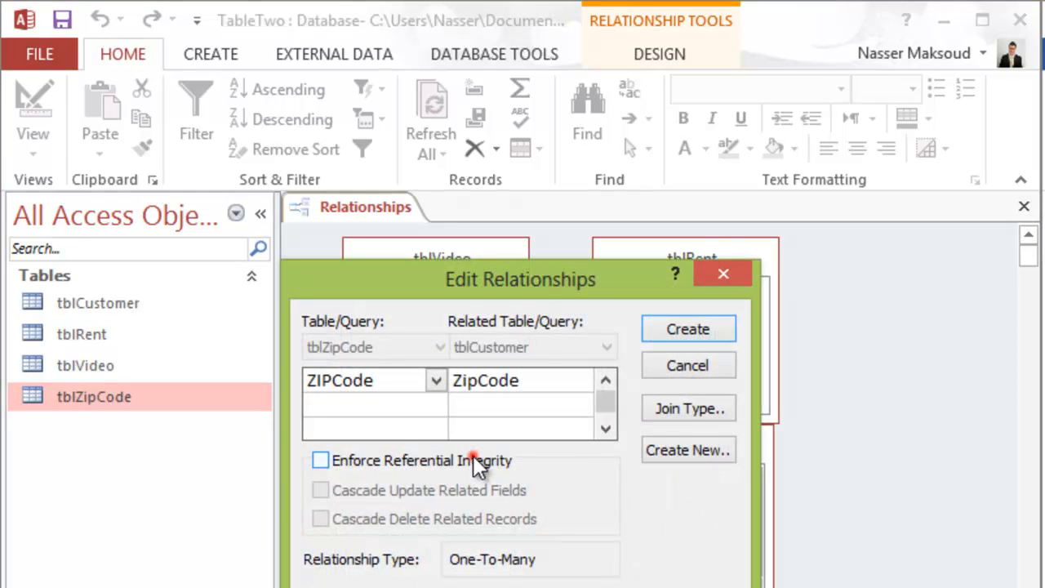
pyautogui.click(473, 455)
pyautogui.click(691, 330)
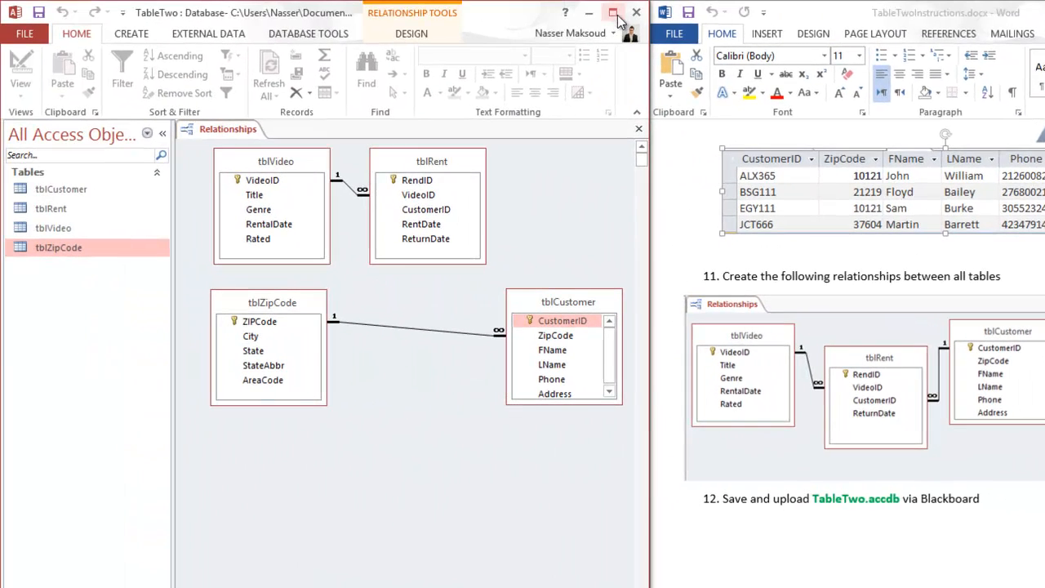
# Step: Maximize the Access window and rearrange the relationship layout so tblCustomer sits beside tblRent, with tblZipCode on its far side
pyautogui.click(618, 15)
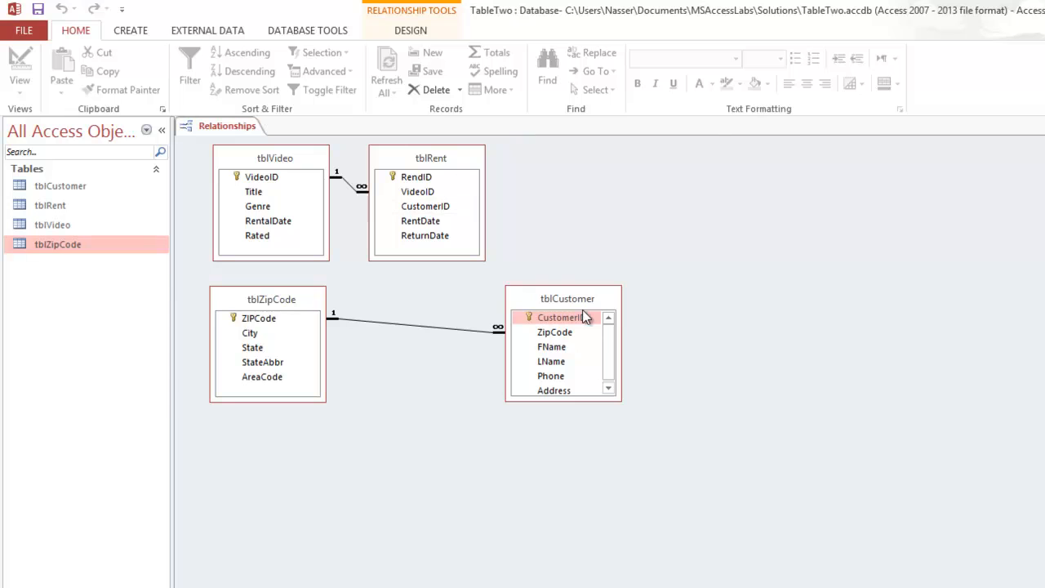
pyautogui.moveTo(574, 299); pyautogui.dragTo(897, 209)
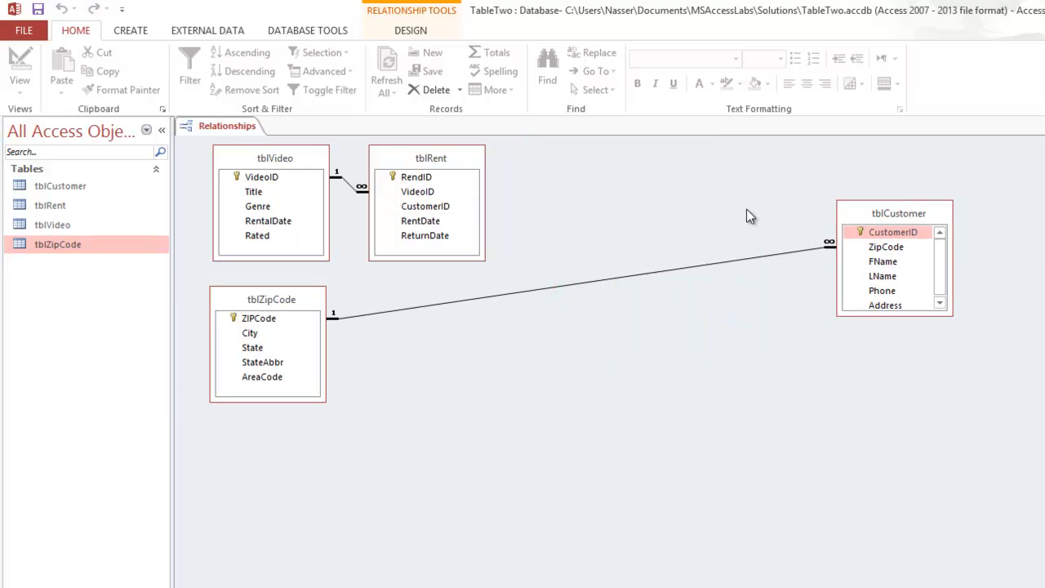
pyautogui.moveTo(286, 304); pyautogui.dragTo(604, 182)
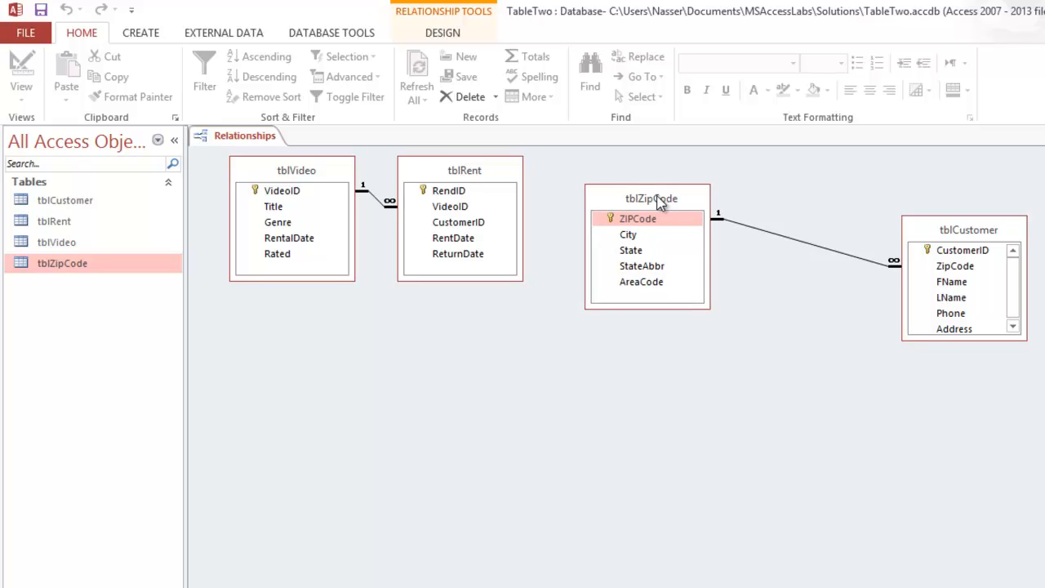
pyautogui.moveTo(660, 203); pyautogui.dragTo(906, 429)
pyautogui.moveTo(974, 232); pyautogui.dragTo(657, 214)
pyautogui.moveTo(898, 424); pyautogui.dragTo(813, 218)
pyautogui.moveTo(664, 207); pyautogui.dragTo(638, 178)
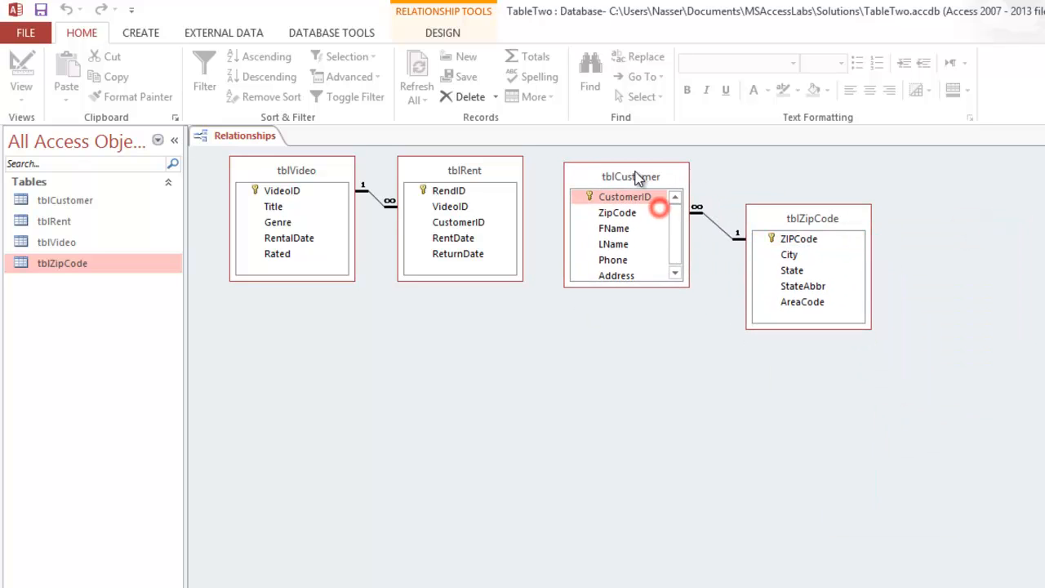
pyautogui.moveTo(807, 217); pyautogui.dragTo(805, 196)
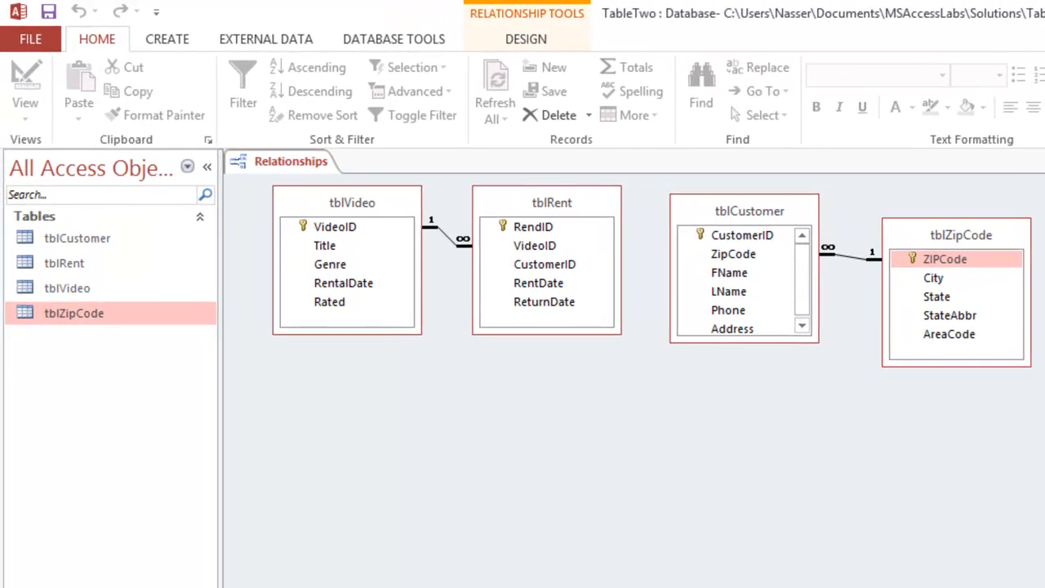
# Step: Check the instructions' relationship diagram, try to create an enforced relationship from tblCustomer's CustomerID to tblRent's CustomerID, and close the dialog
pyautogui.hotkey('alt', 'Tab')
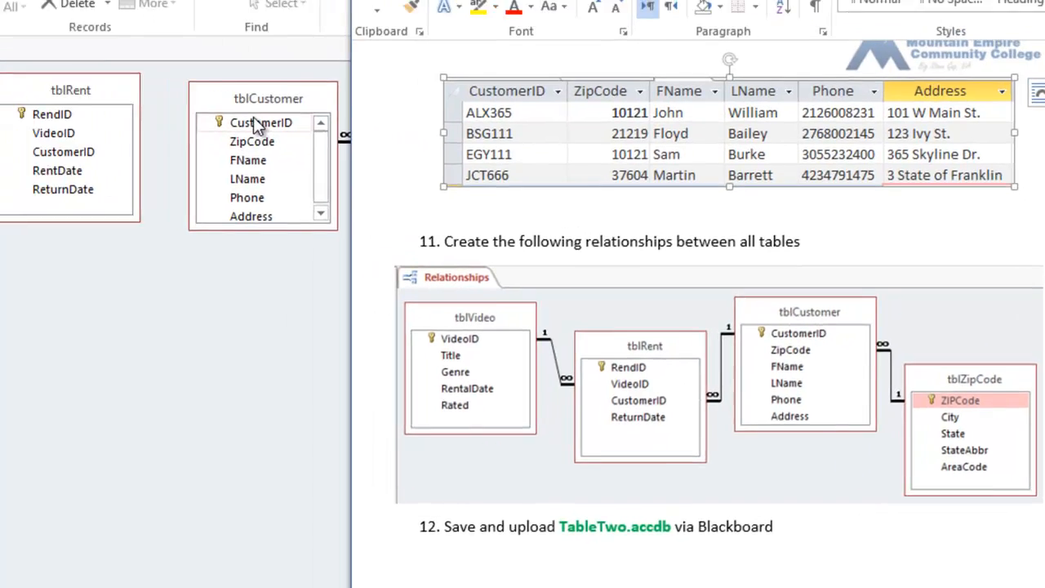
pyautogui.click(123, 90)
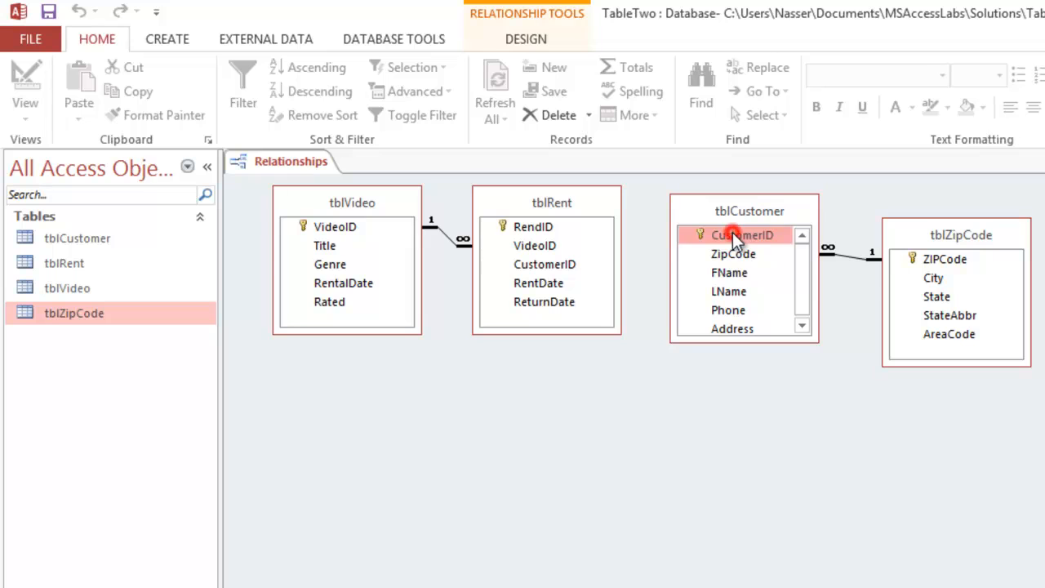
pyautogui.moveTo(698, 226); pyautogui.dragTo(579, 262)
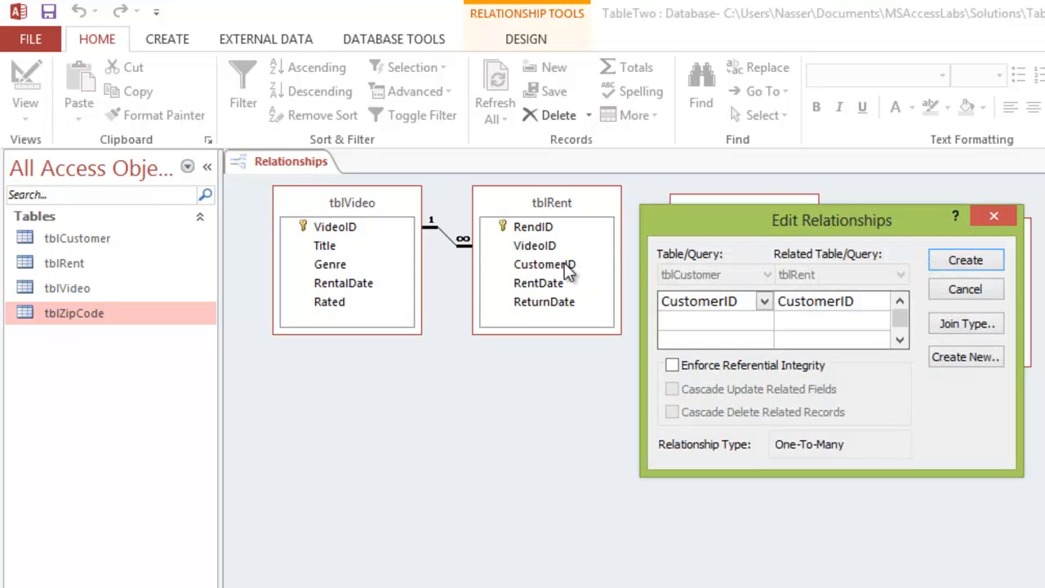
pyautogui.click(672, 365)
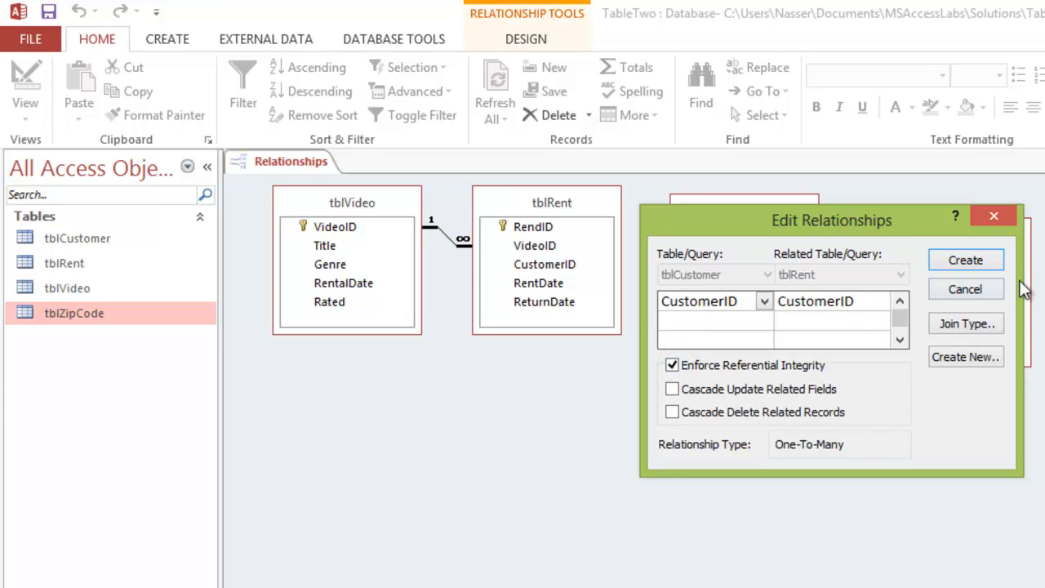
pyautogui.click(978, 258)
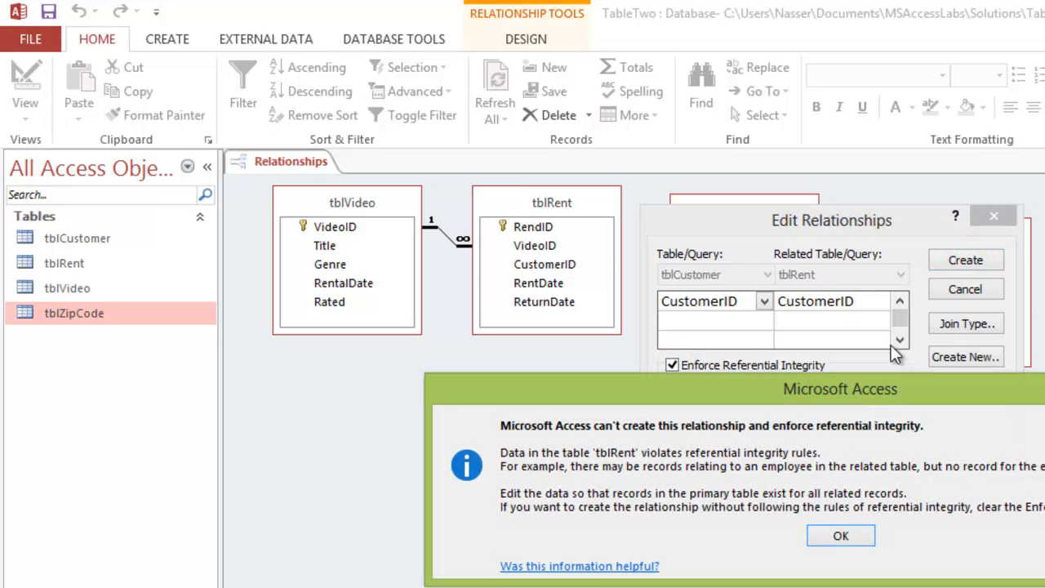
pyautogui.click(846, 536)
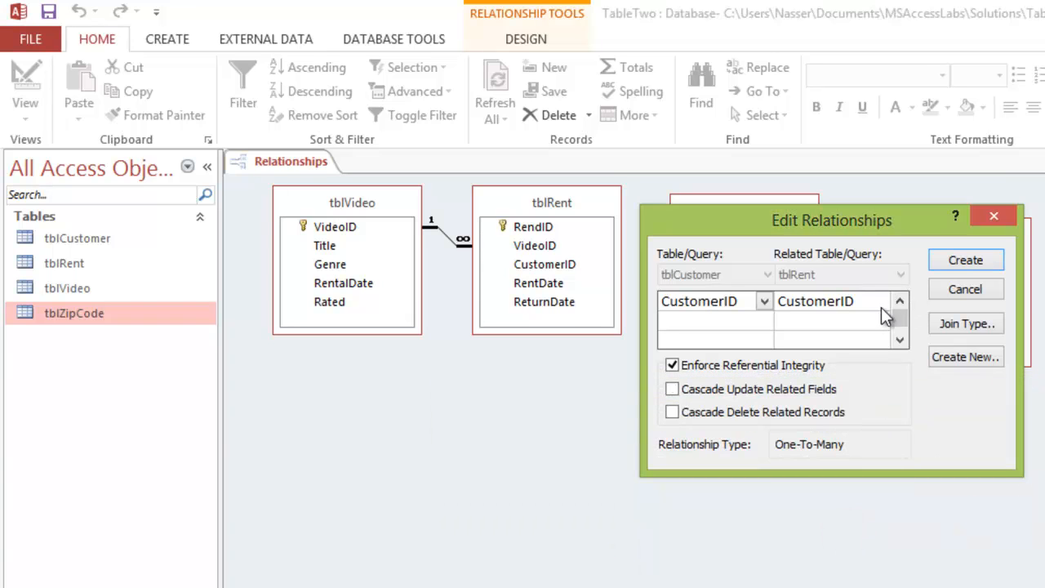
pyautogui.click(995, 215)
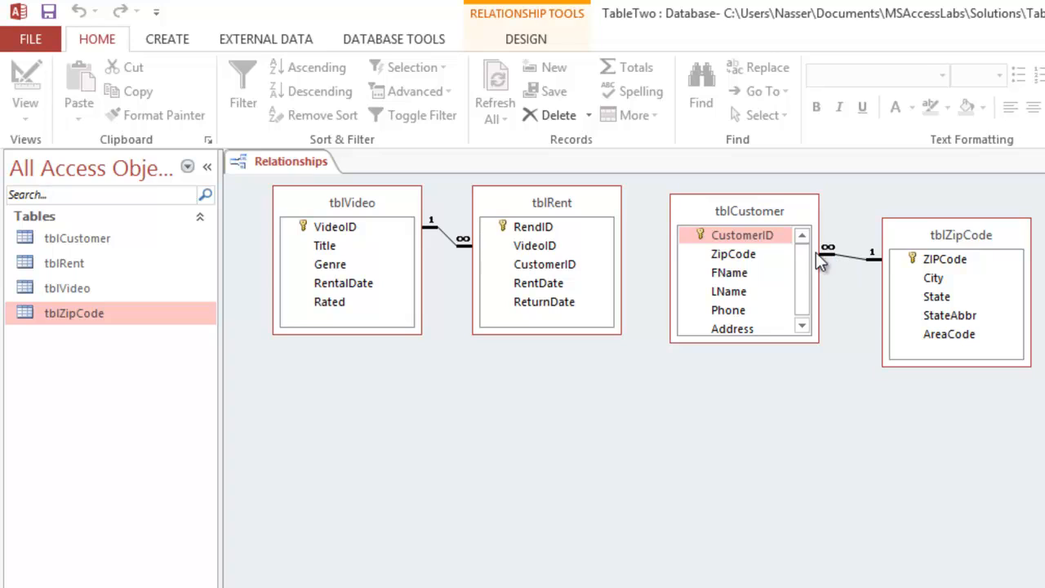
# Step: Switch to the TableTwoInstructions document in Word and check the customer data table and the step 11 relationship diagram
pyautogui.moveTo(724, 237); pyautogui.dragTo(594, 266)
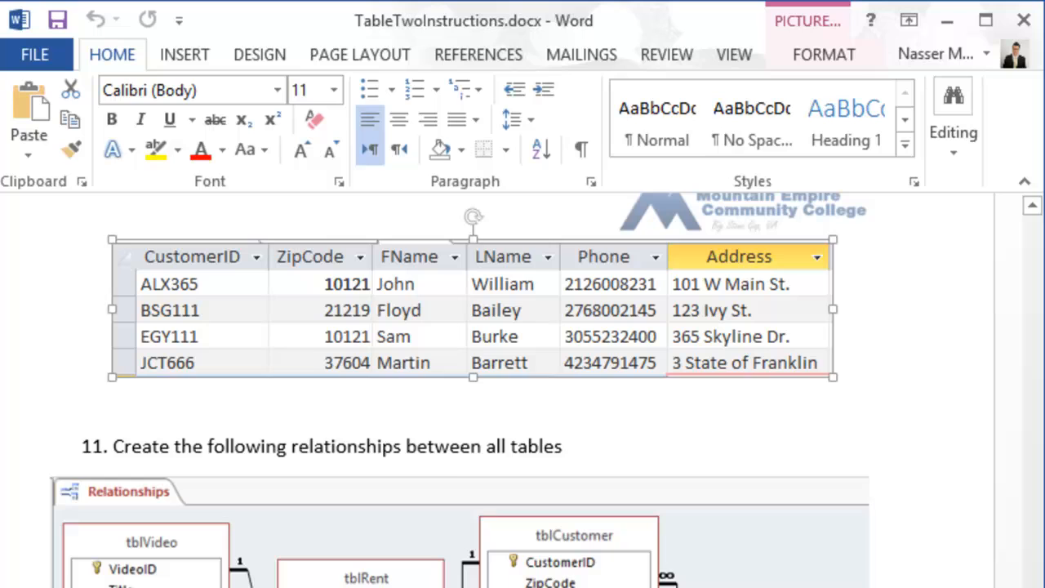
pyautogui.click(984, 505)
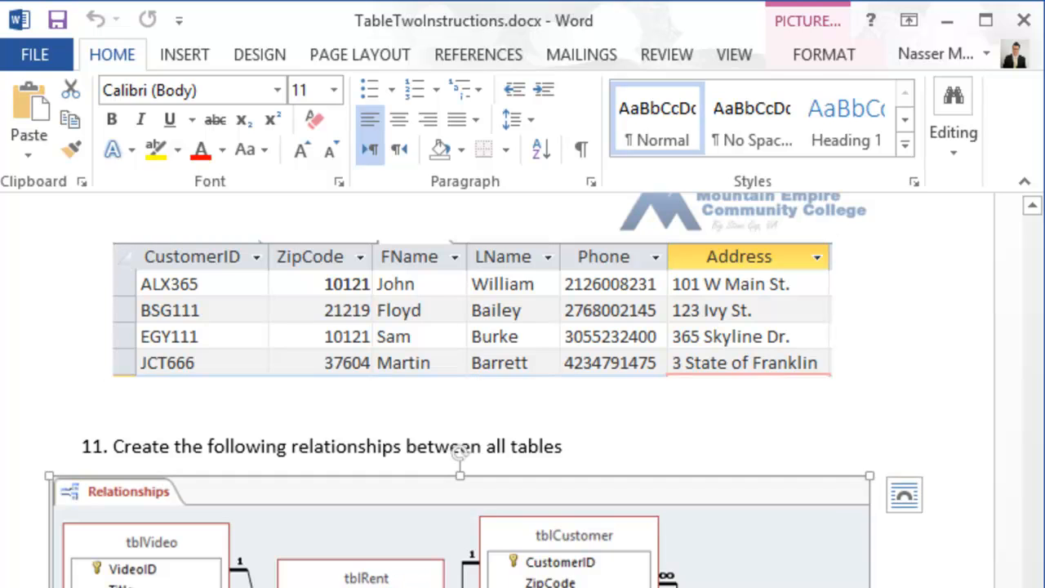